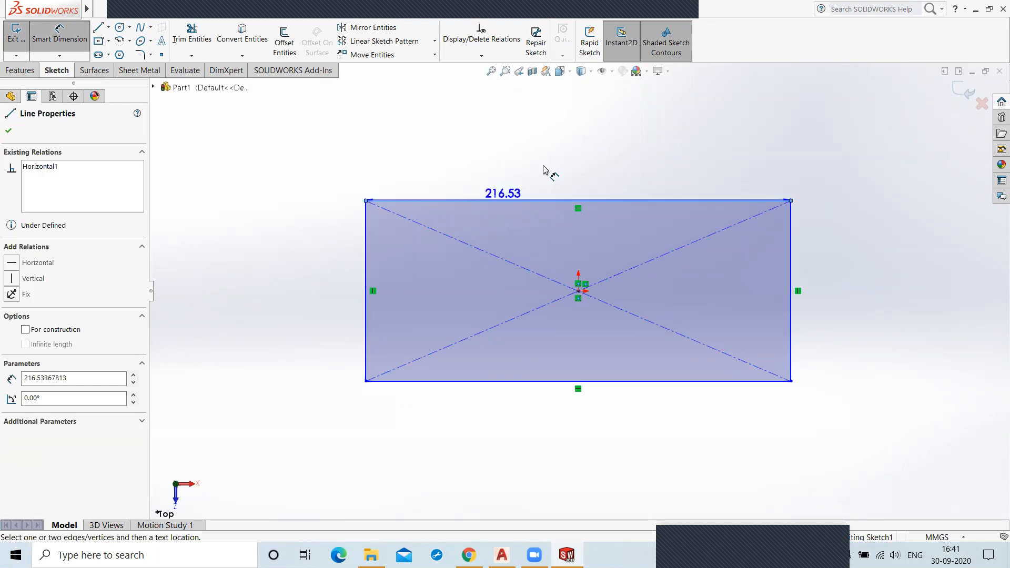
Step: Dimension the centre rectangle 200 mm wide and 100 mm high, and finish the sketch
click(559, 159)
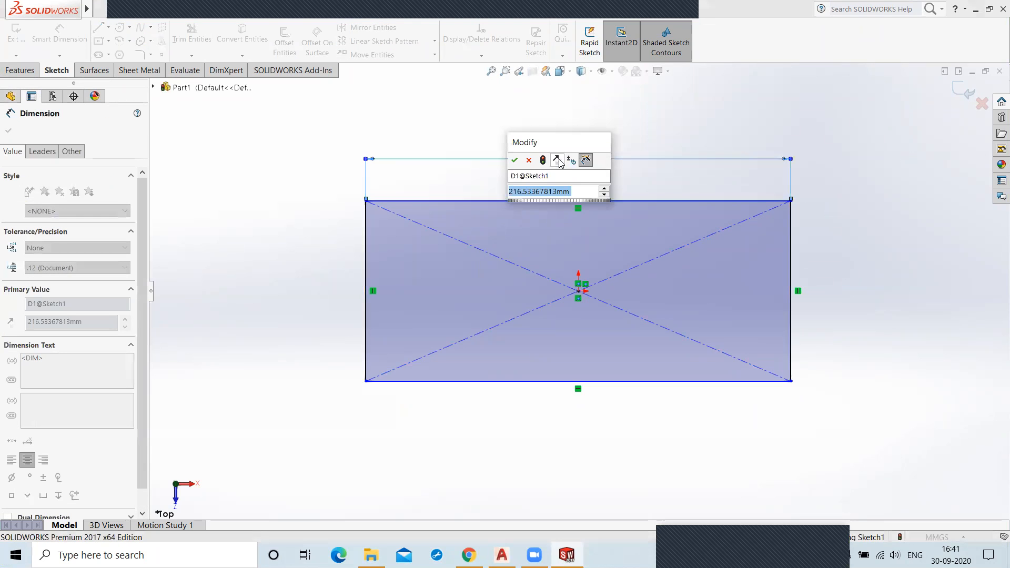
text(200)
key(Return)
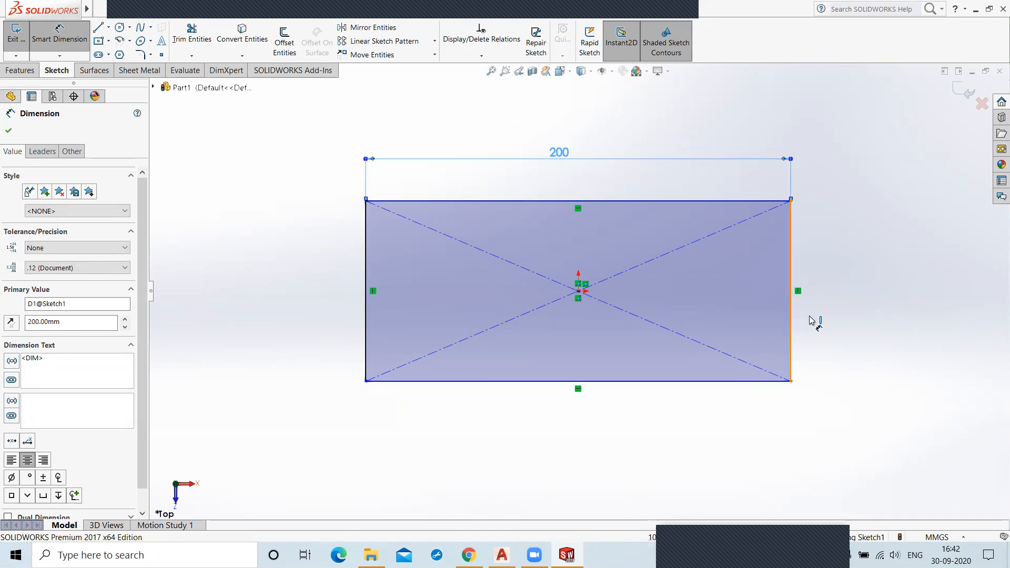
click(792, 320)
click(855, 299)
text(100)
key(Return)
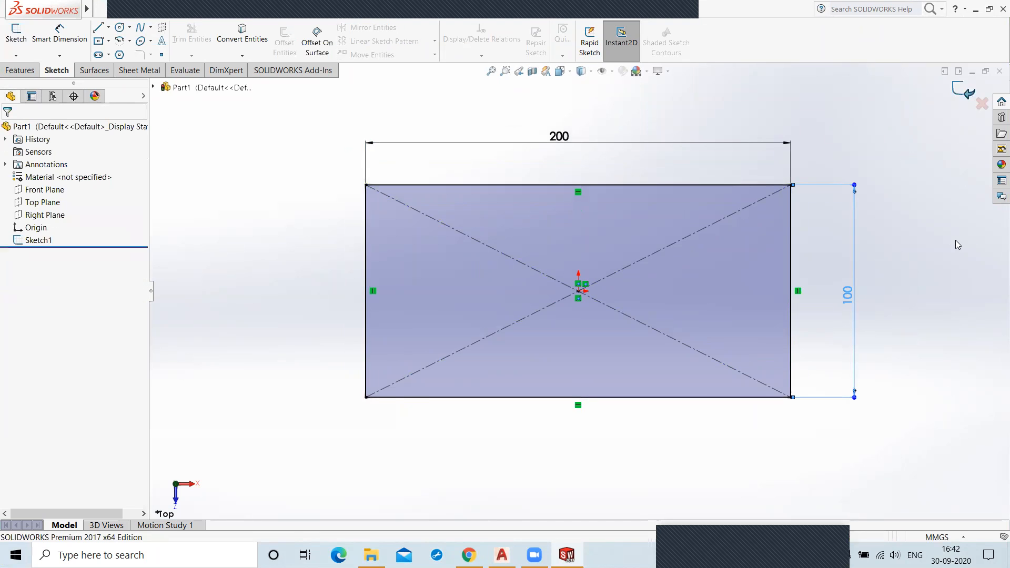
Step: Create a sheet metal base flange from the rectangle sketch with a thickness of 1 mm
mouse_move(858, 446)
middle_down()
mouse_move(843, 400)
mouse_move(799, 374)
middle_up()
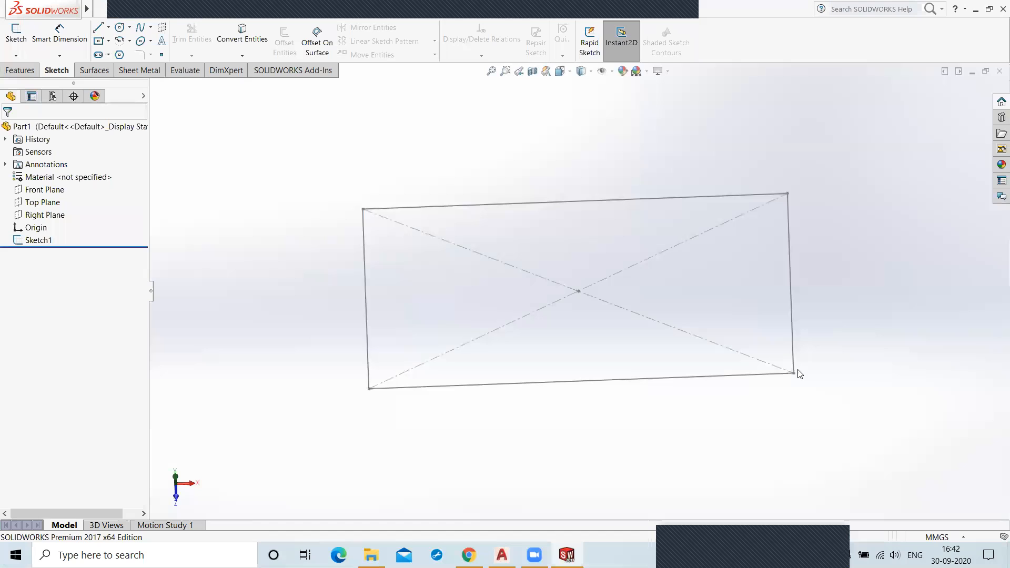
click(132, 70)
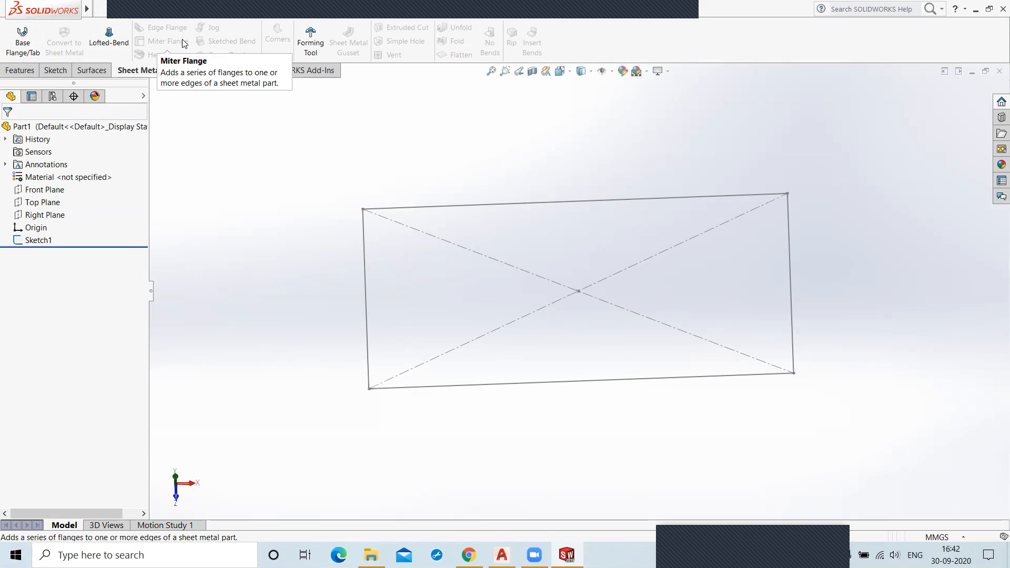
click(21, 47)
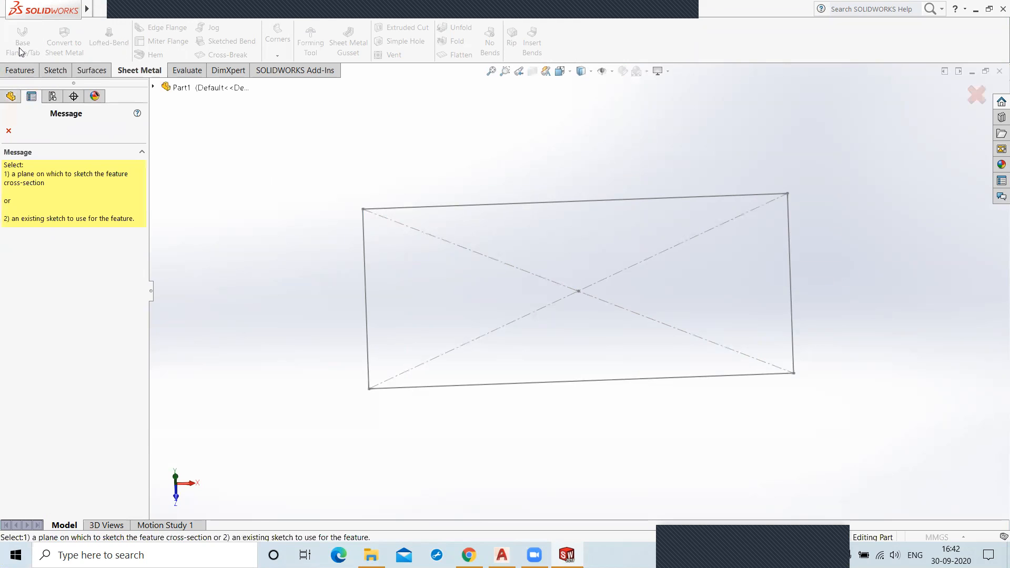
click(500, 387)
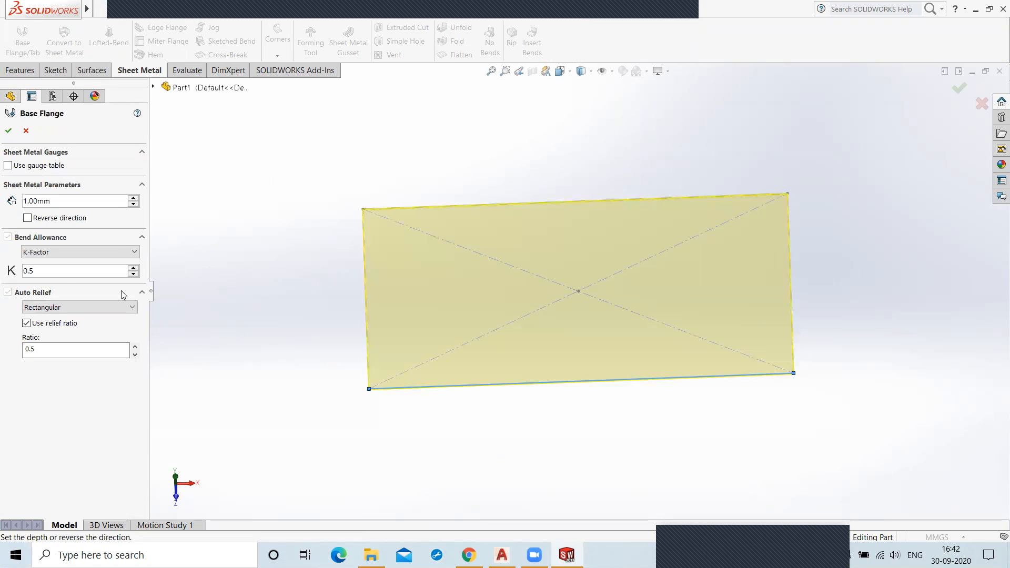
drag(55, 202, 21, 201)
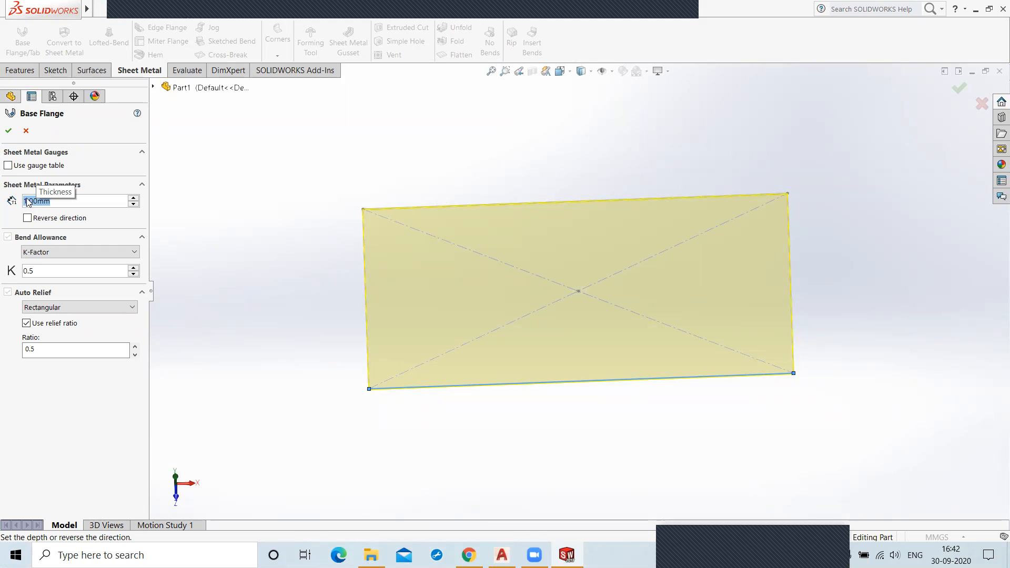
click(9, 131)
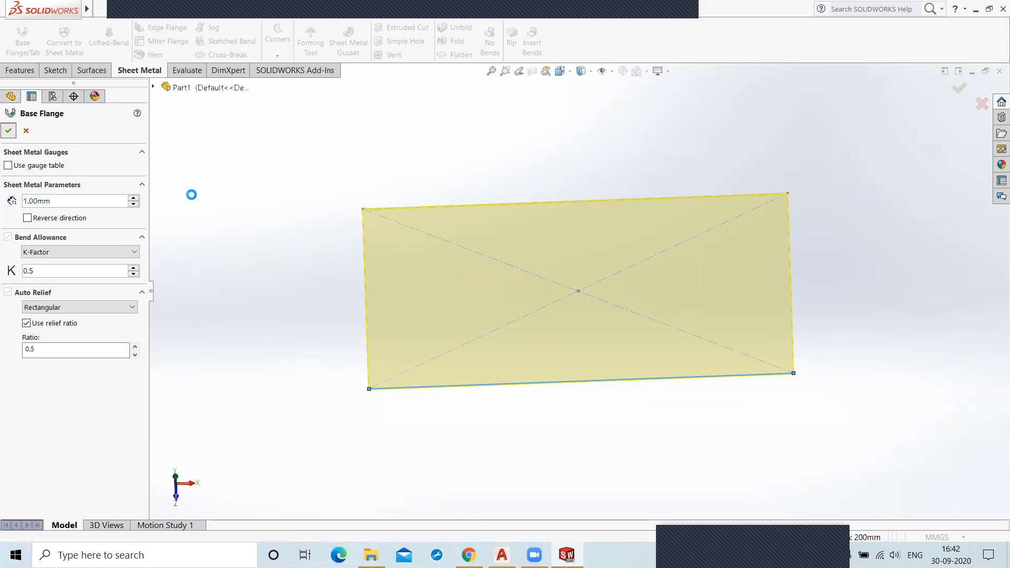
Step: Start an edge flange pointing upward, about 38 mm long, on the base plate's front long edge and the adjoining short edge
middle_drag(502, 451, 413, 355)
scroll(361, 334, up, 3)
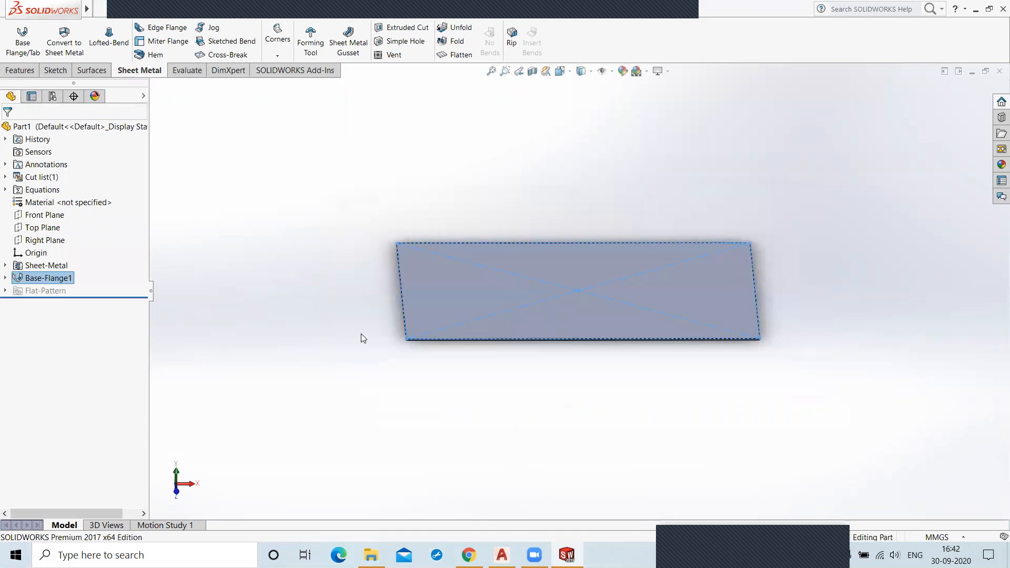
scroll(361, 332, down, 2)
scroll(604, 277, down, 2)
mouse_move(614, 373)
middle_down()
mouse_move(530, 377)
mouse_move(546, 384)
mouse_move(616, 361)
middle_up()
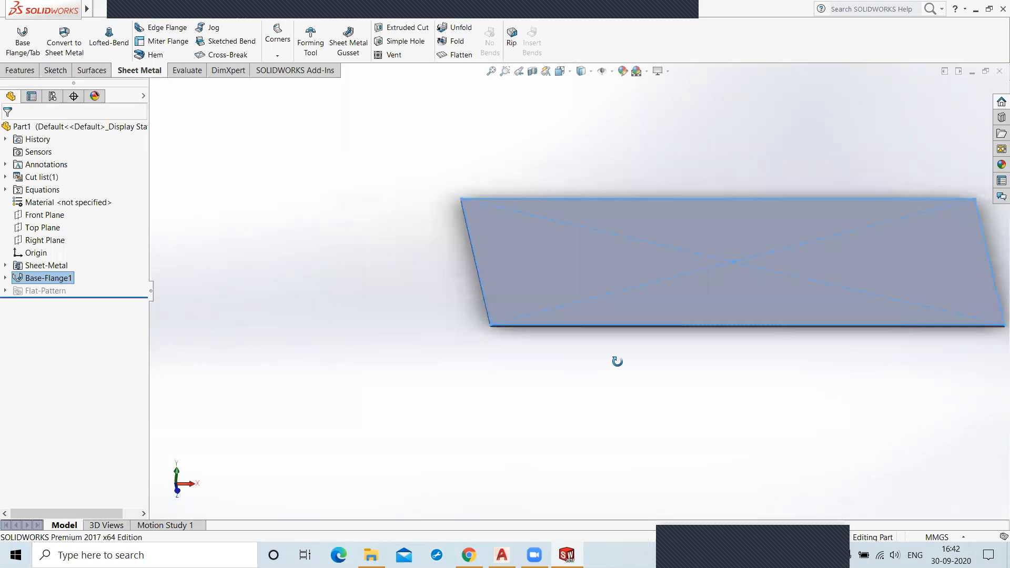
click(163, 29)
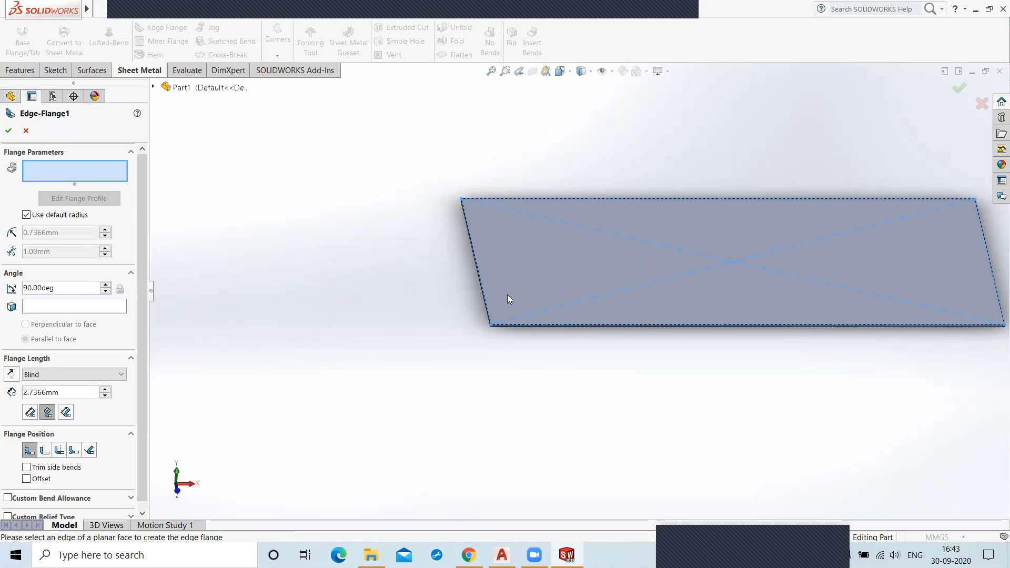
scroll(503, 294, down, 3)
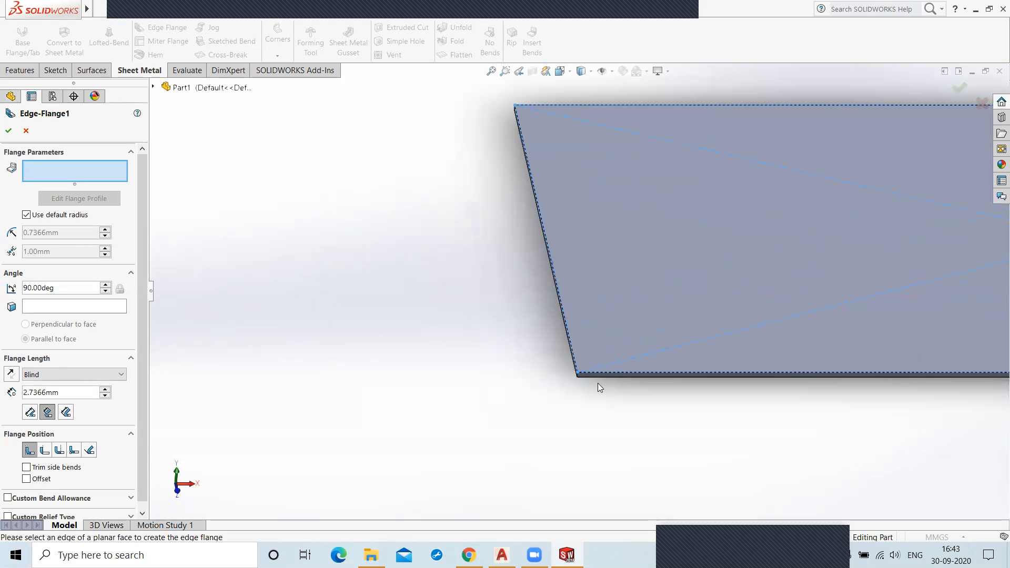
click(597, 381)
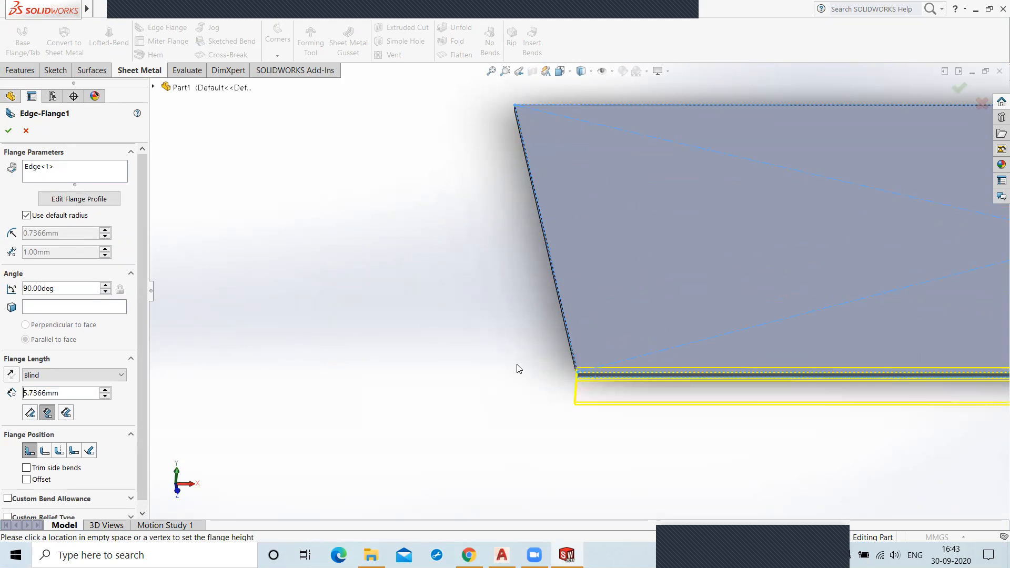
middle_drag(449, 312, 606, 368)
click(638, 373)
middle_drag(644, 411, 588, 377)
scroll(588, 377, up, 5)
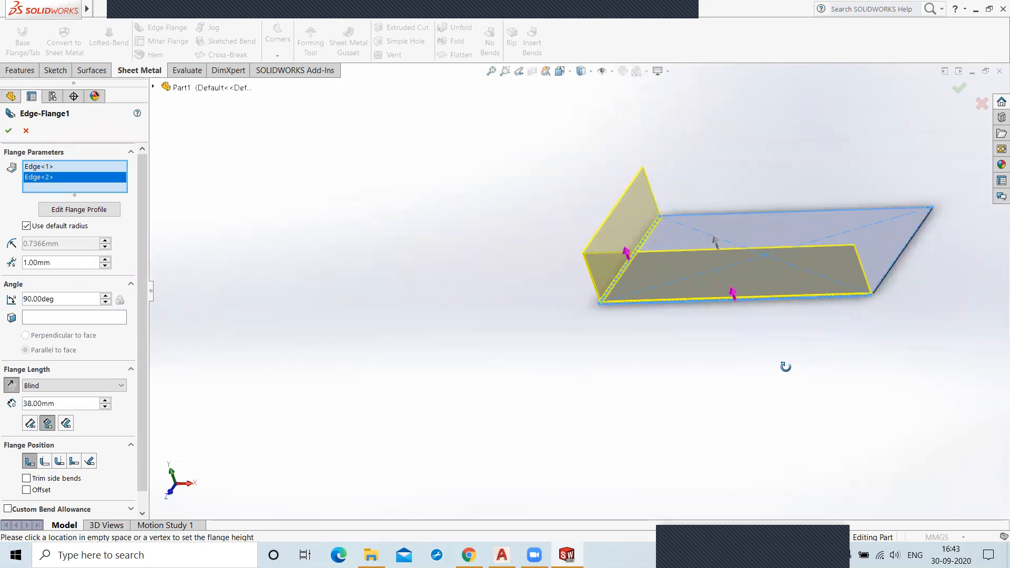
Step: Add the base plate's other long edge and remaining short edge to the edge flange
middle_drag(785, 365, 837, 244)
scroll(892, 200, up, 3)
scroll(883, 204, down, 4)
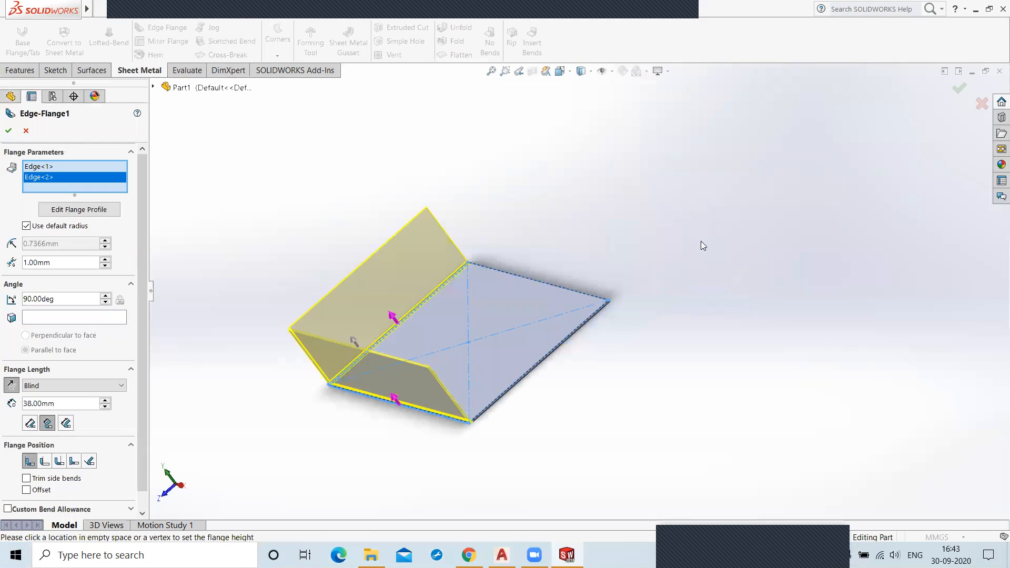
scroll(700, 247, down, 1)
middle_drag(689, 282, 626, 278)
middle_drag(458, 340, 477, 280)
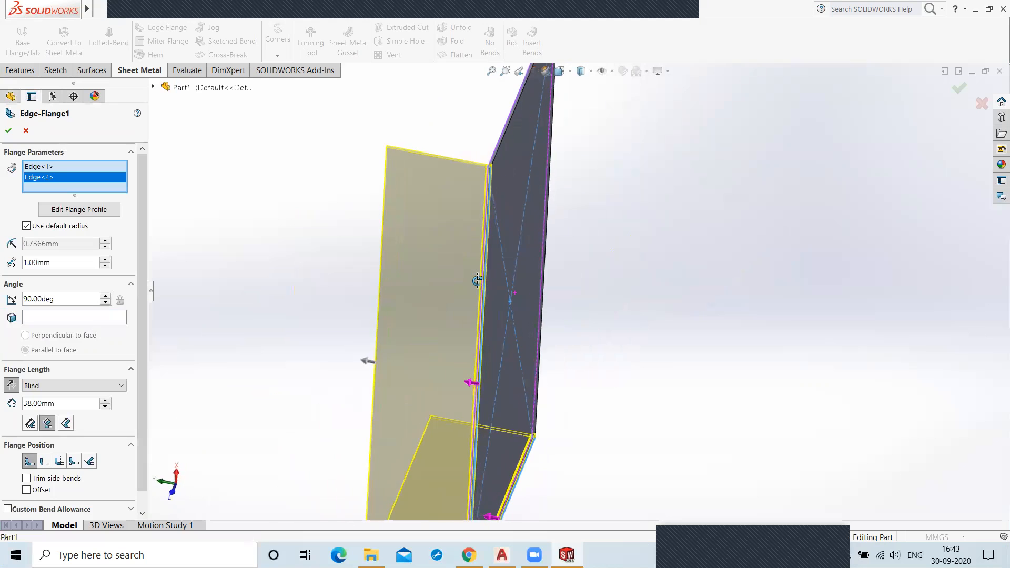
click(546, 337)
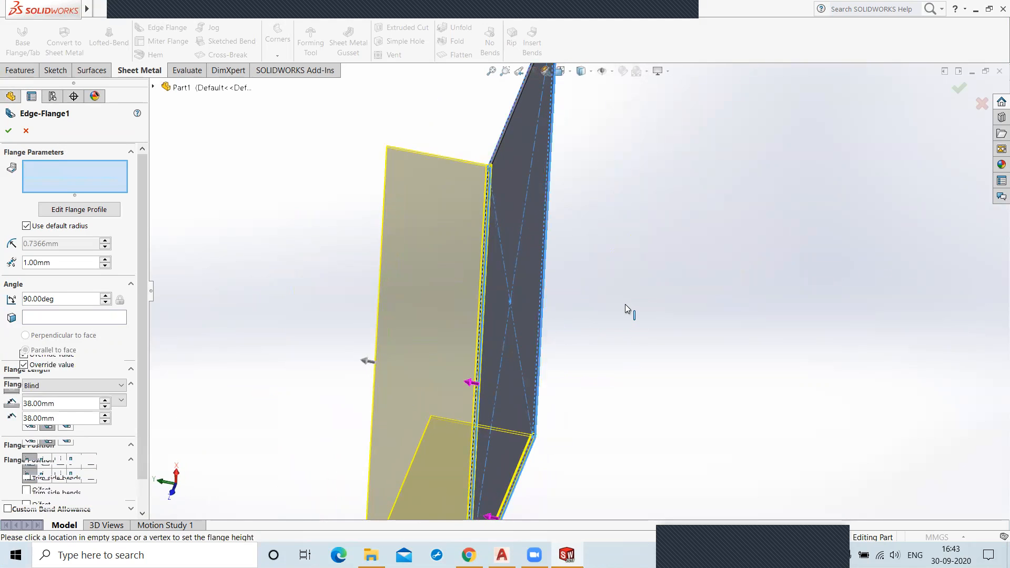
middle_drag(626, 318, 625, 345)
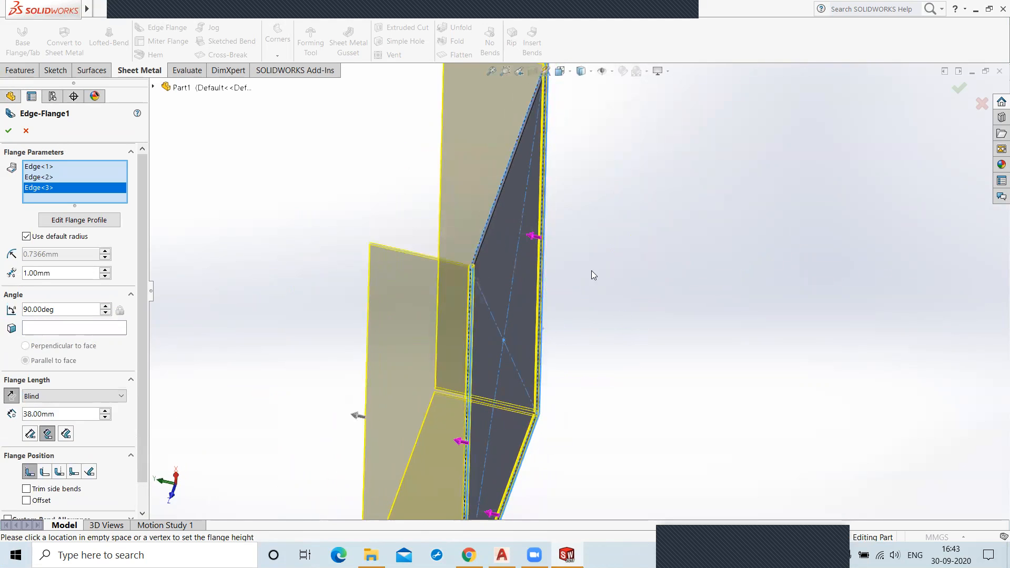
click(572, 73)
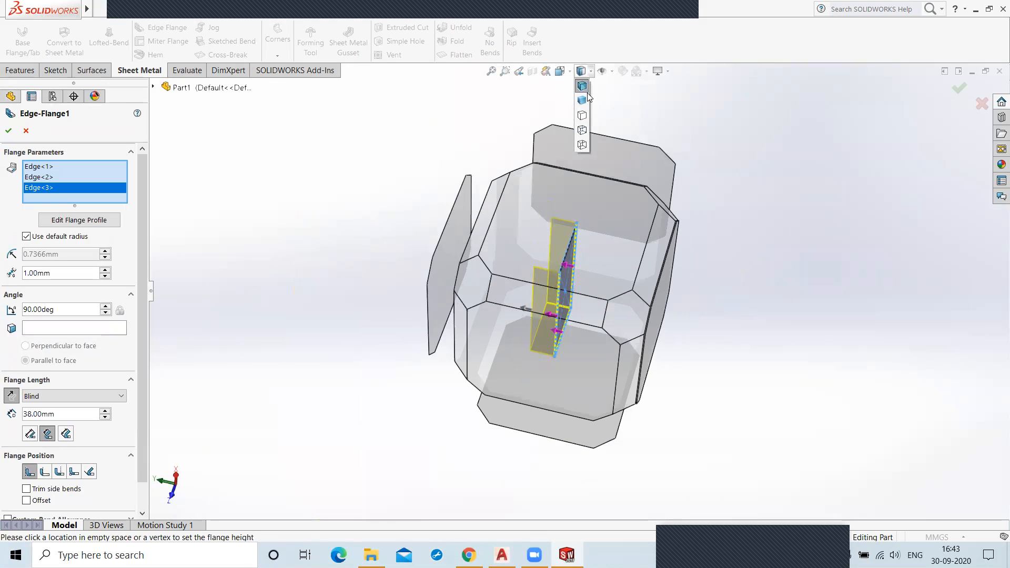
click(619, 103)
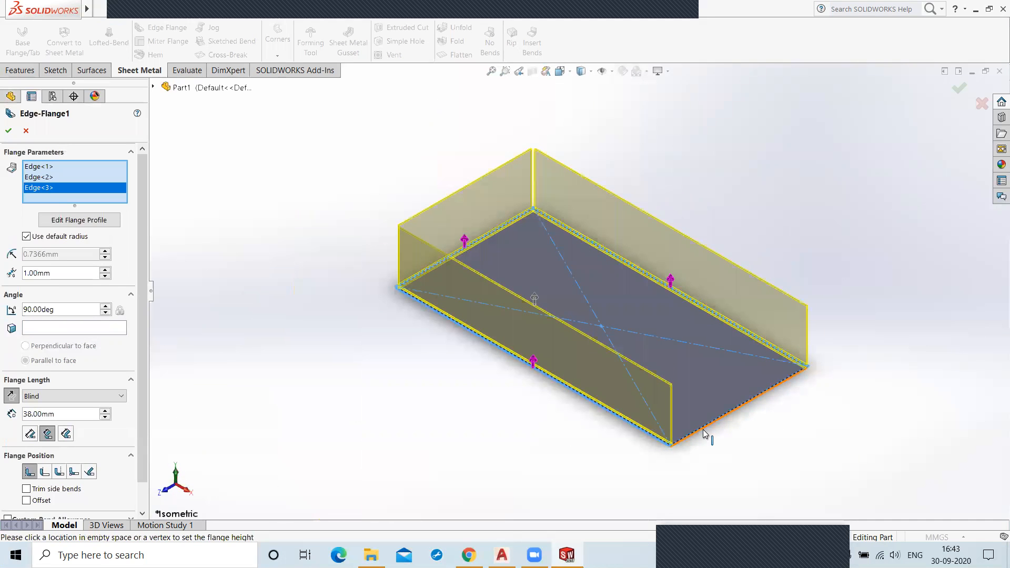
click(704, 433)
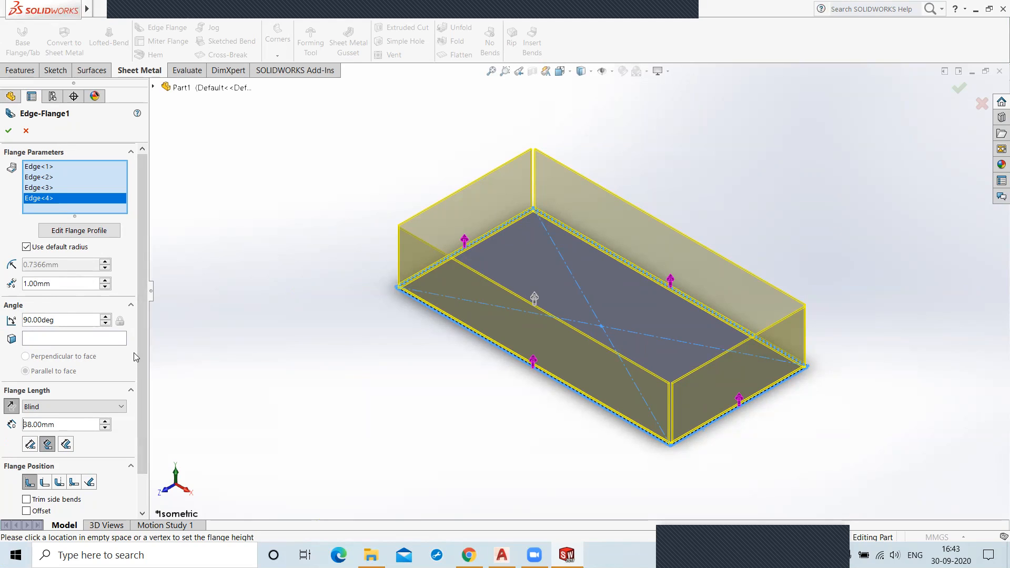
Step: Set the edge flange length to 40 mm with the Material Outside position and create the four flanges
drag(62, 427, 21, 426)
text(40)
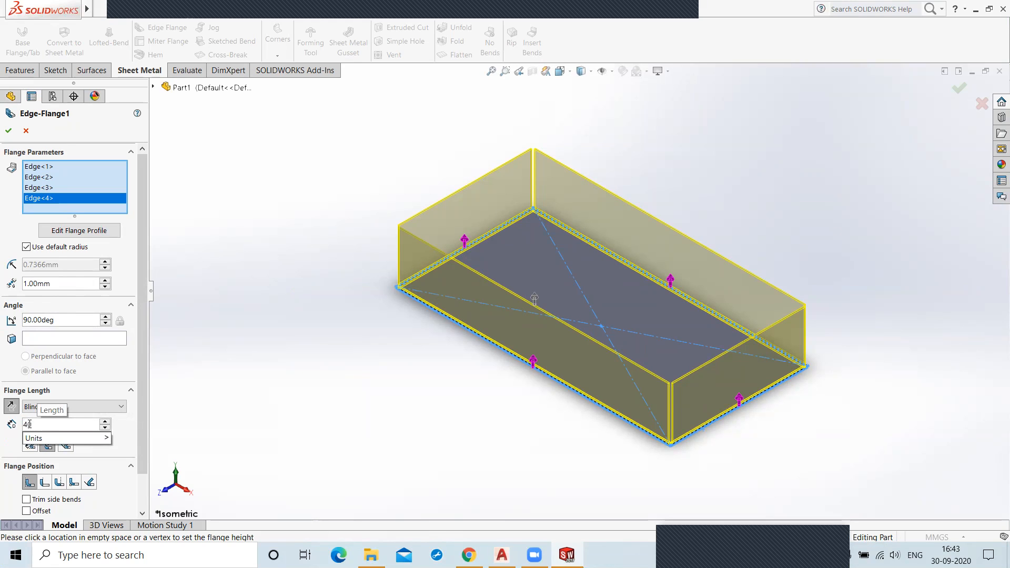
key(Return)
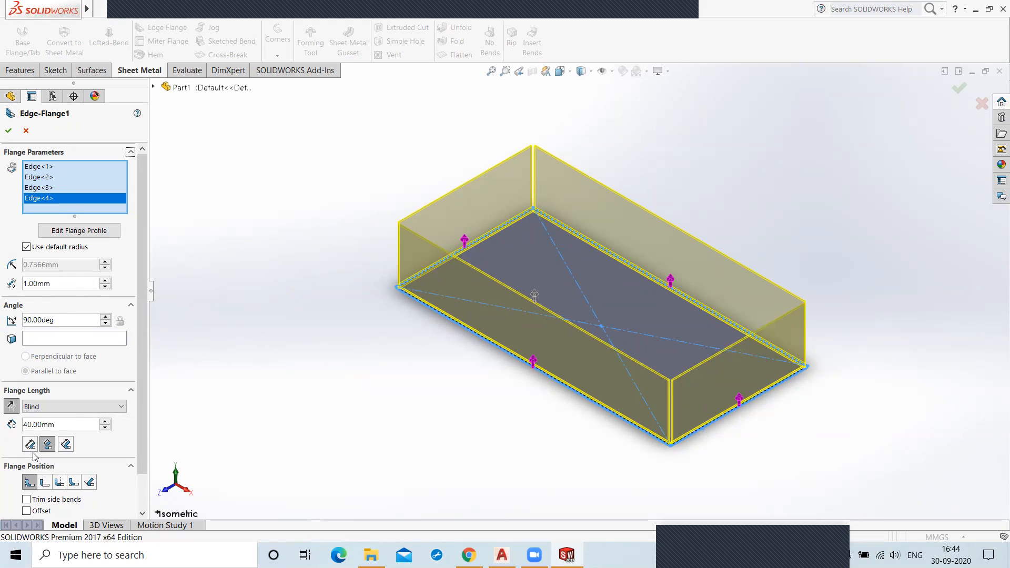
click(44, 483)
click(9, 132)
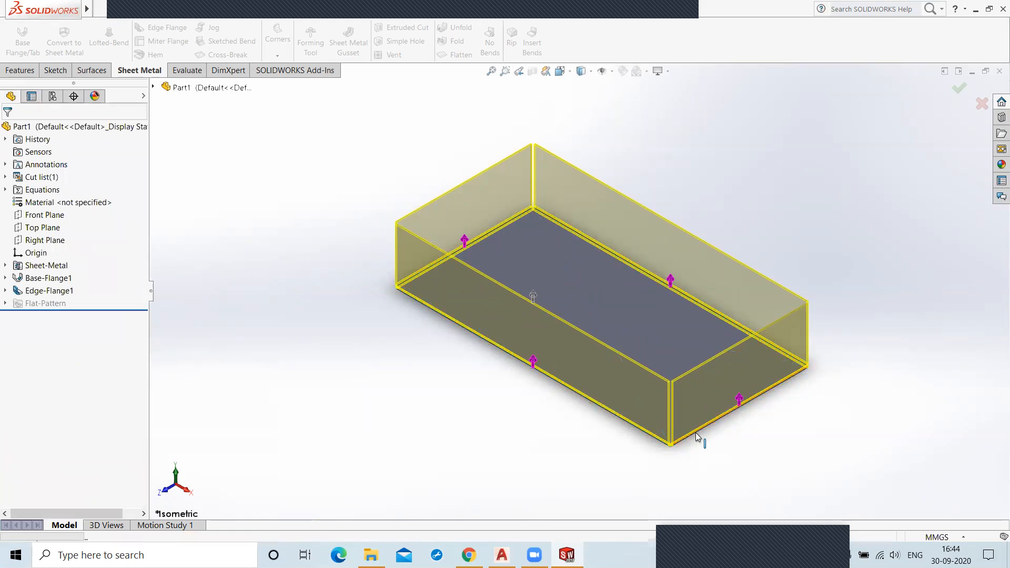
Step: Examine the gap between the two flanges meeting at the box's front corner
scroll(664, 422, down, 4)
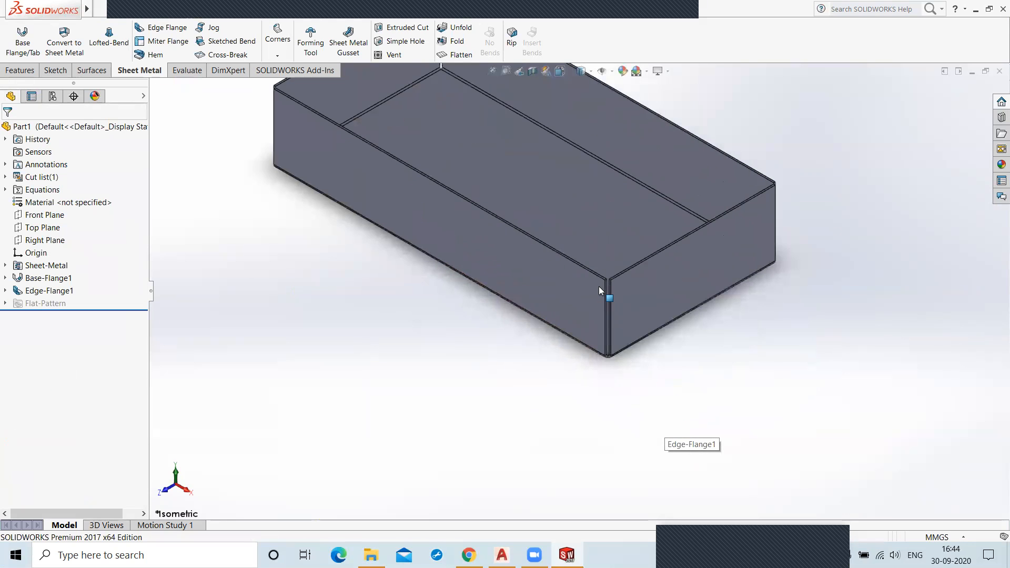
scroll(599, 287, down, 4)
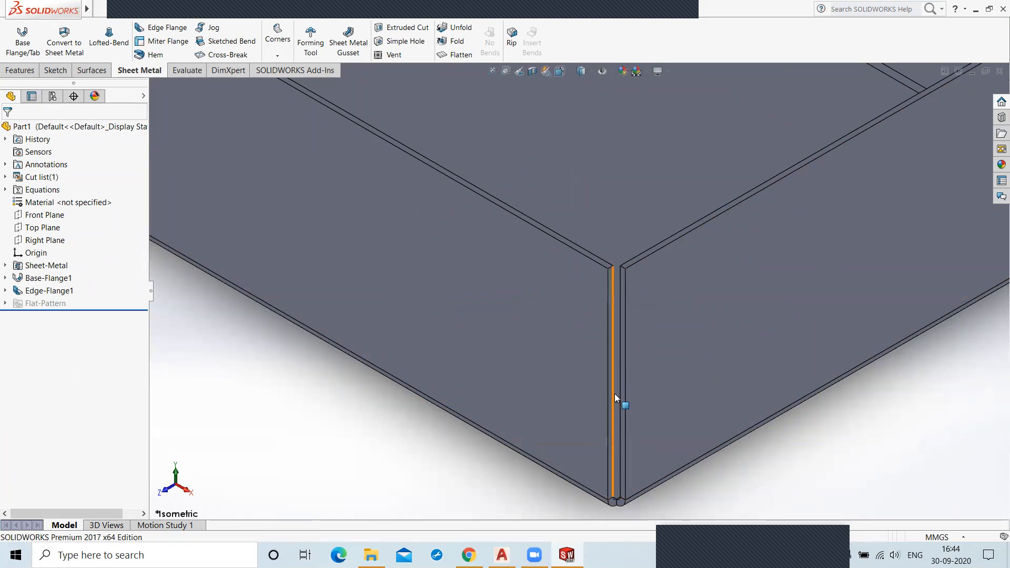
scroll(612, 412, down, 4)
scroll(613, 412, up, 4)
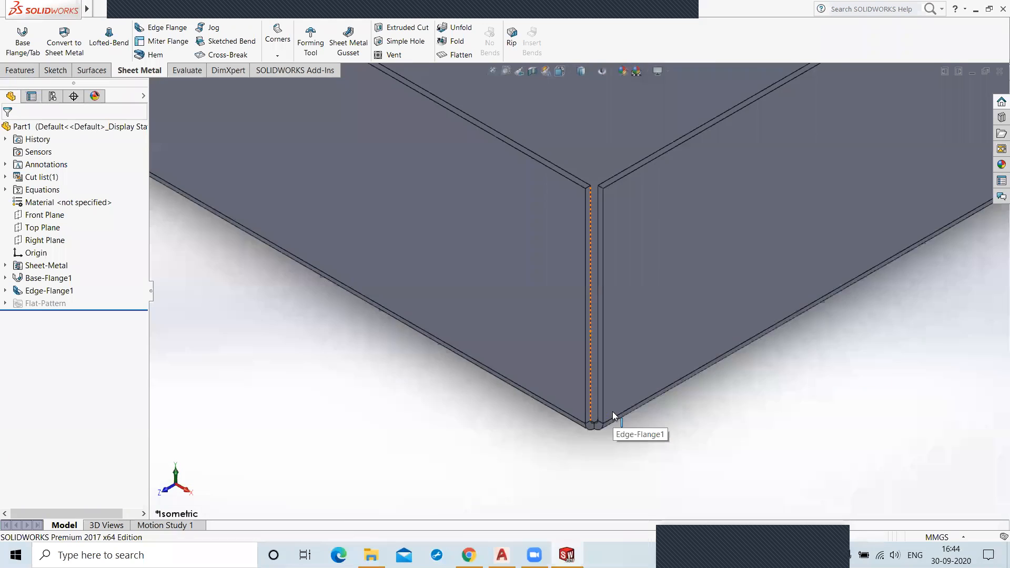
scroll(613, 411, up, 8)
middle_drag(563, 452, 571, 479)
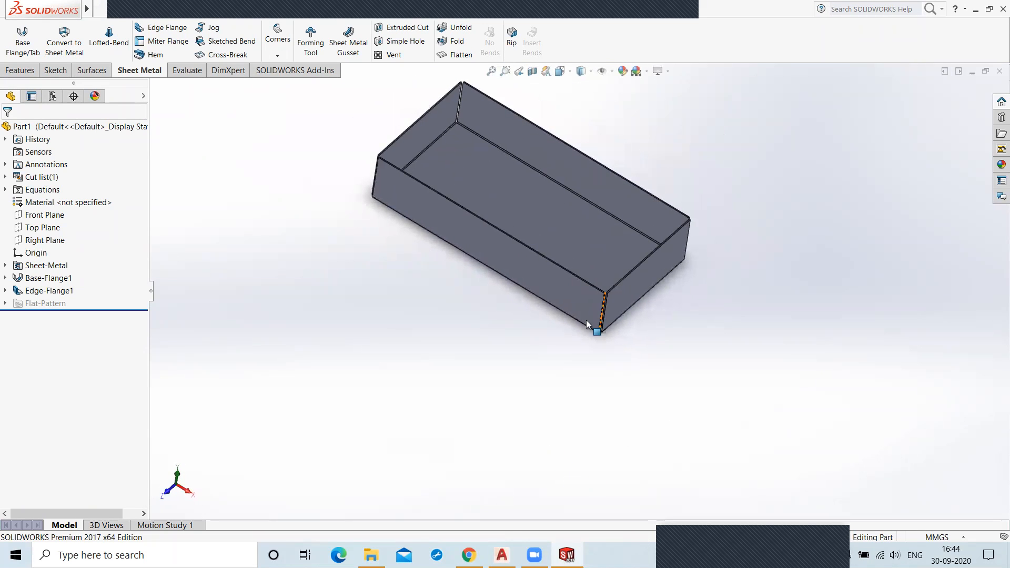
scroll(609, 301, down, 3)
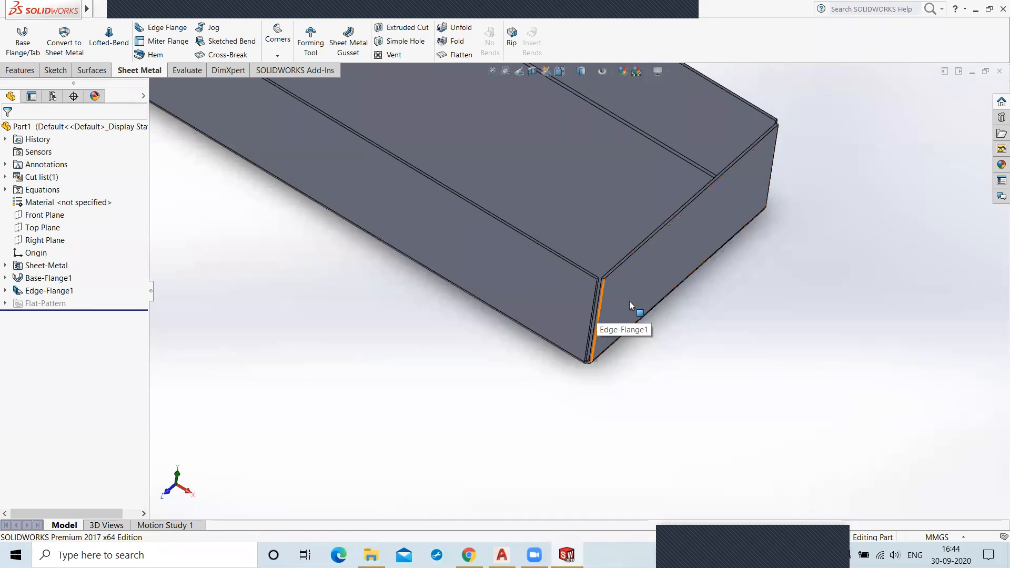
scroll(588, 300, down, 1)
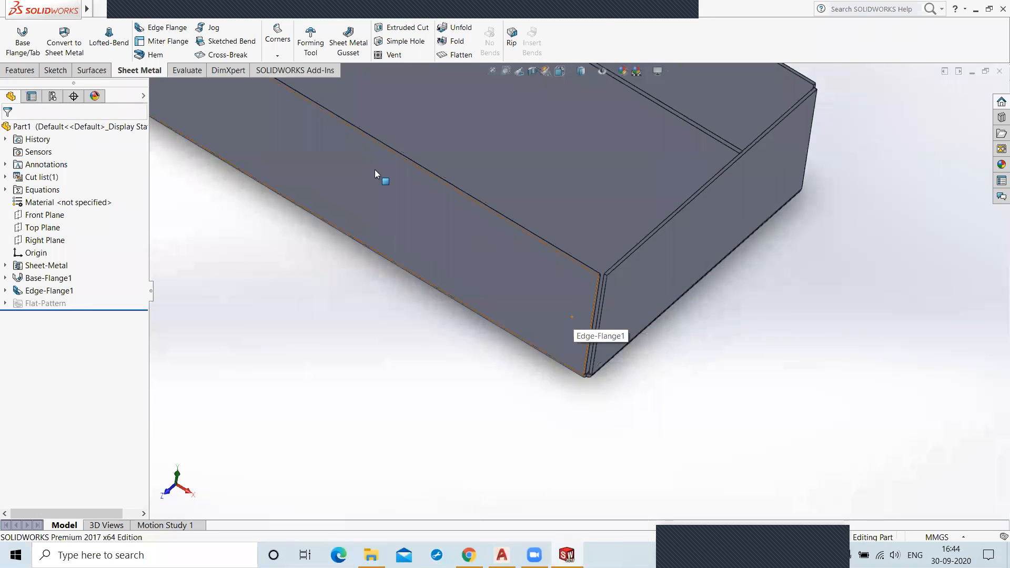
Step: Close the gap between the two flanges at the box's front corner with a Closed Corner using a 0.10 mm gap
click(277, 56)
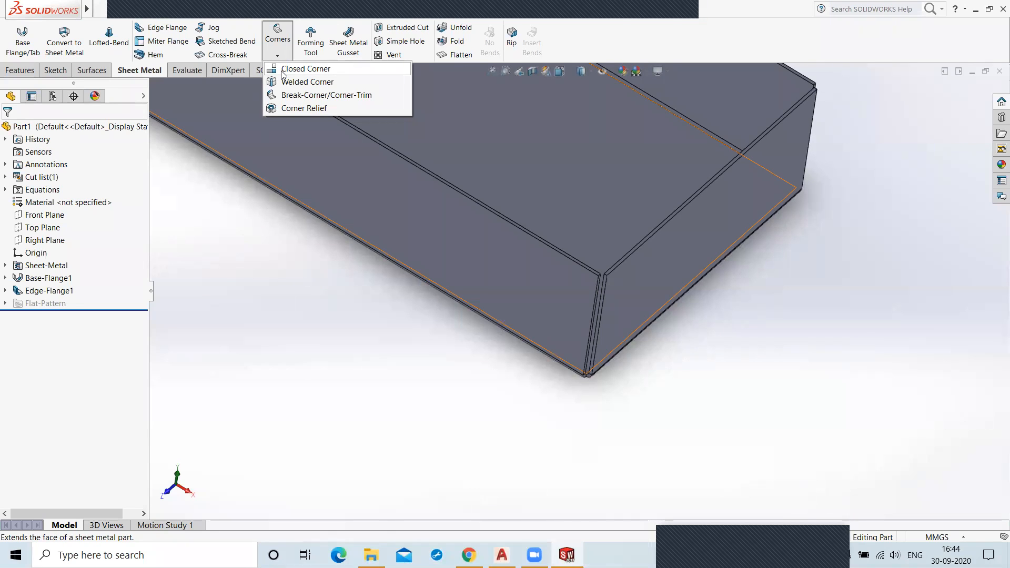
click(306, 69)
scroll(599, 332, down, 4)
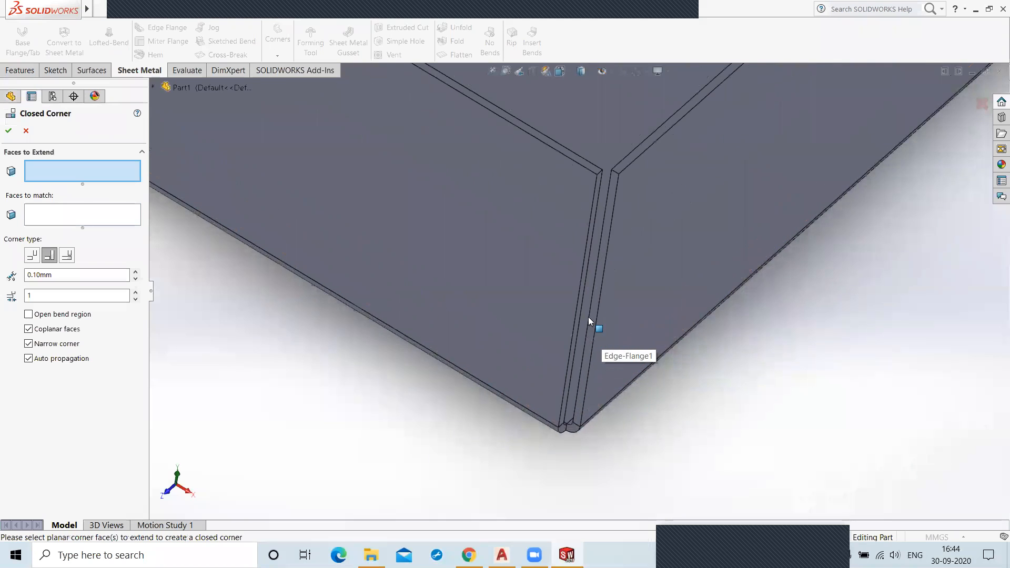
click(594, 312)
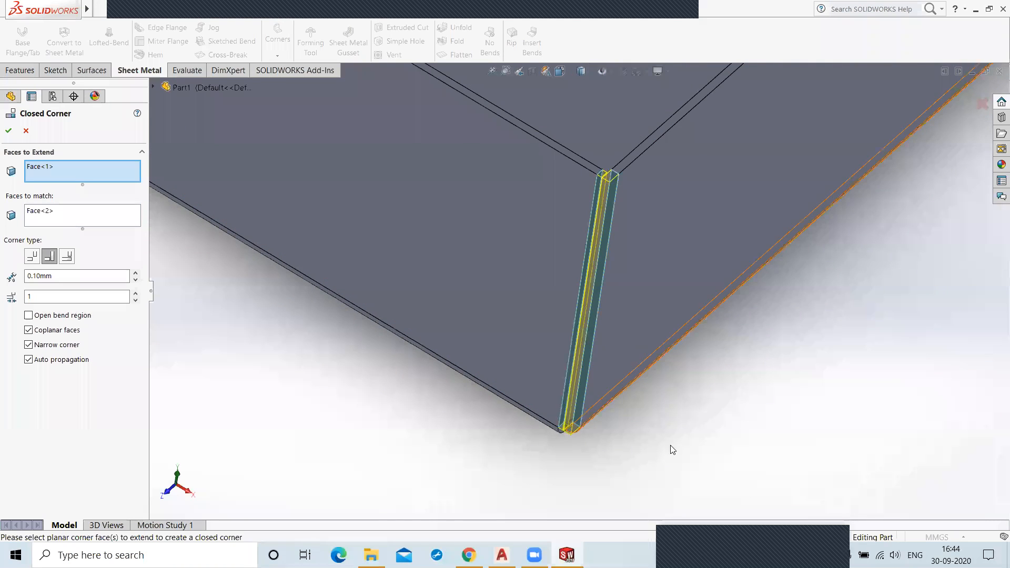
scroll(595, 185, down, 3)
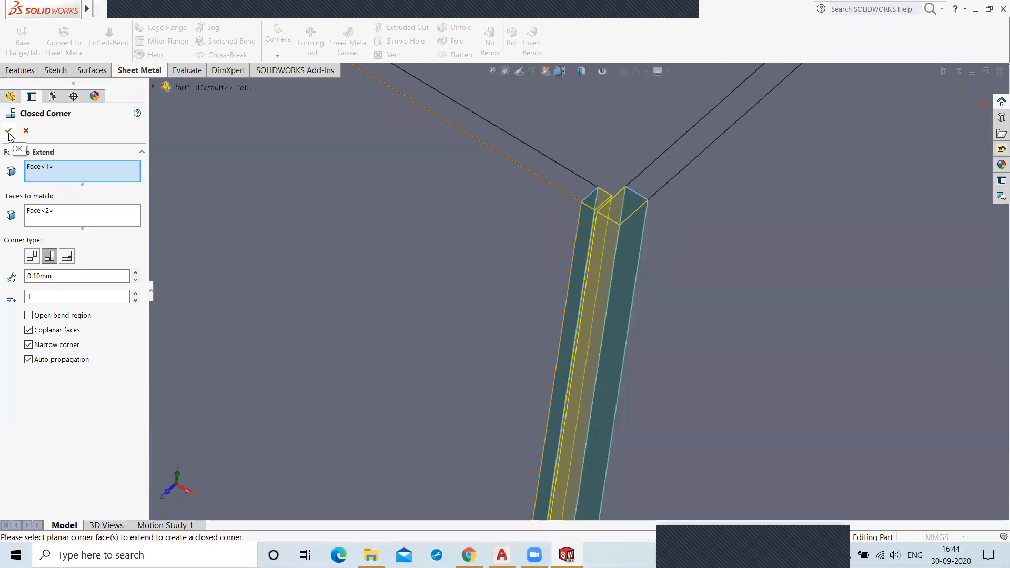
click(9, 133)
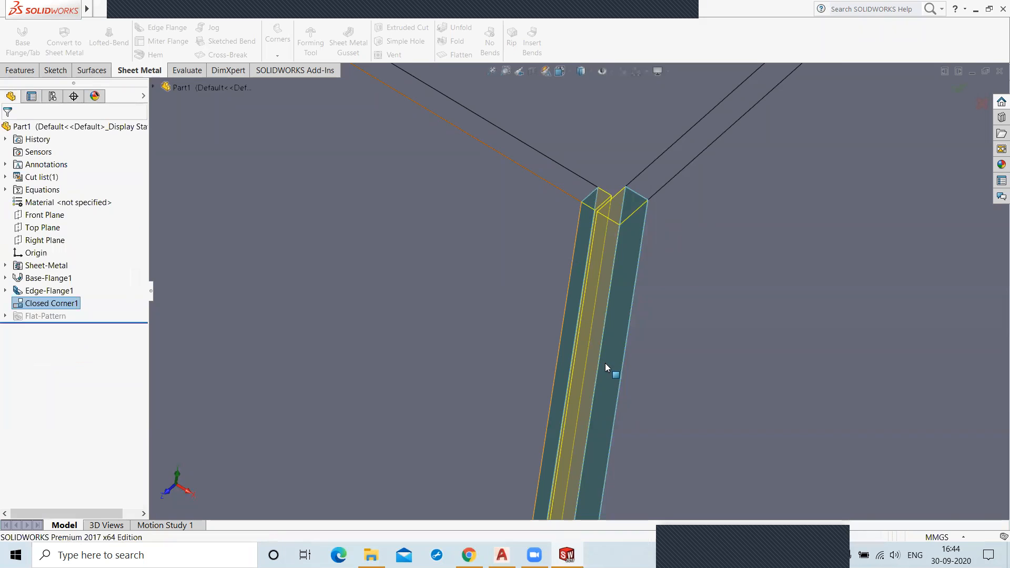
scroll(606, 363, up, 5)
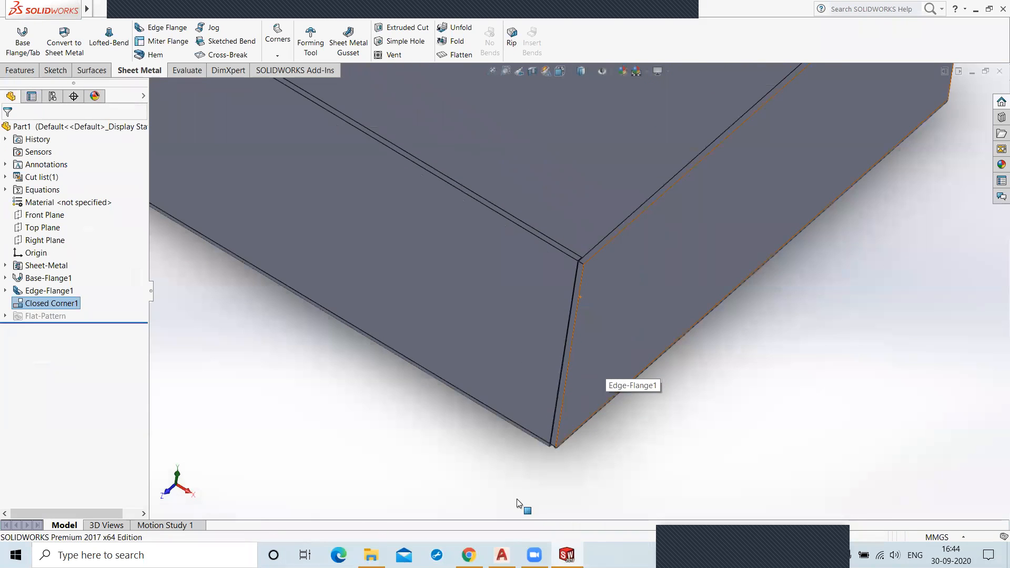
Step: Examine how the two flanges meet at the closed front corner from close up and from above
middle_drag(514, 505, 696, 359)
scroll(590, 394, up, 2)
scroll(594, 369, down, 4)
scroll(574, 334, down, 5)
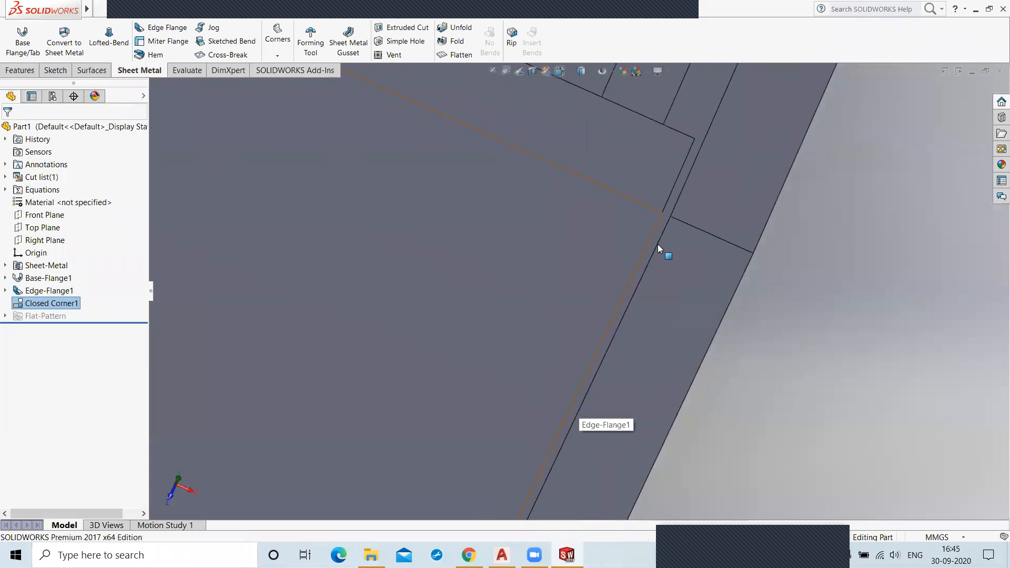
scroll(667, 200, down, 4)
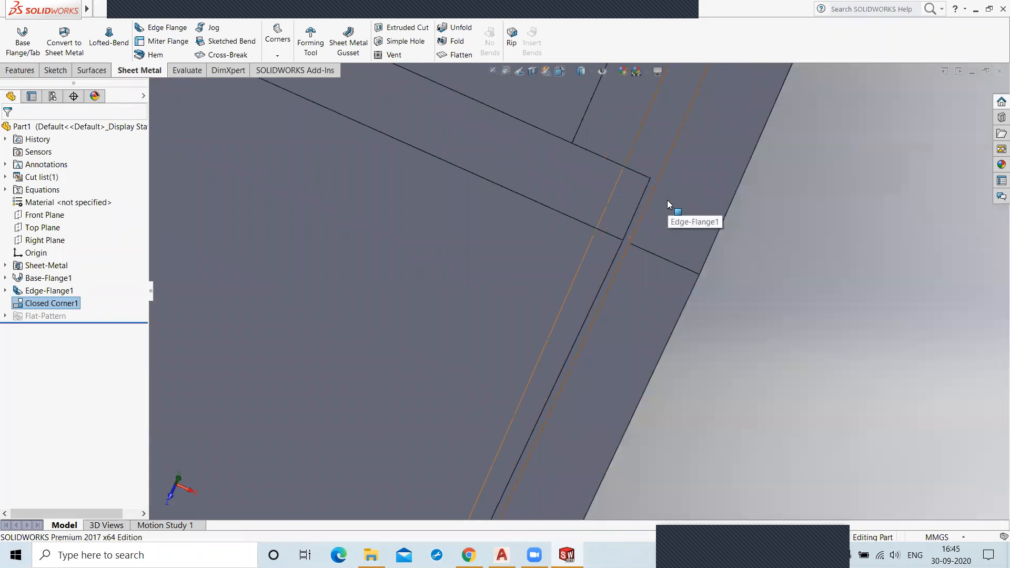
scroll(667, 200, up, 5)
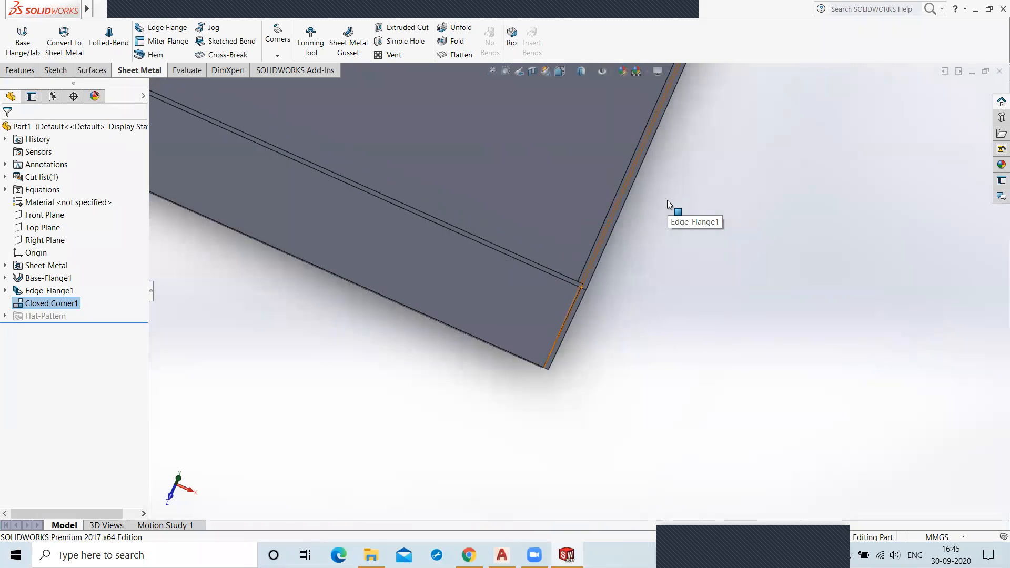
middle_drag(718, 268, 690, 242)
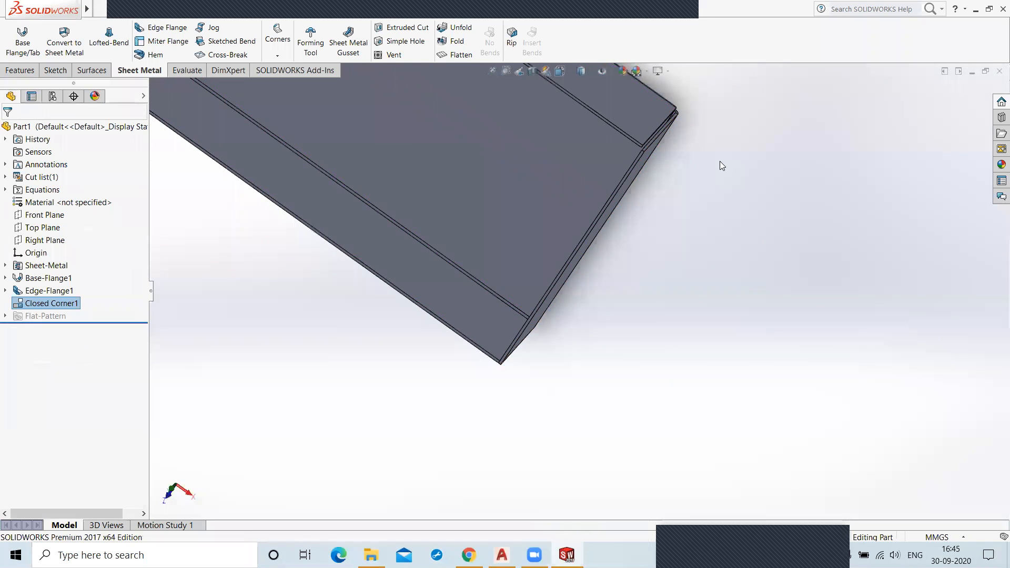
middle_drag(720, 161, 744, 129)
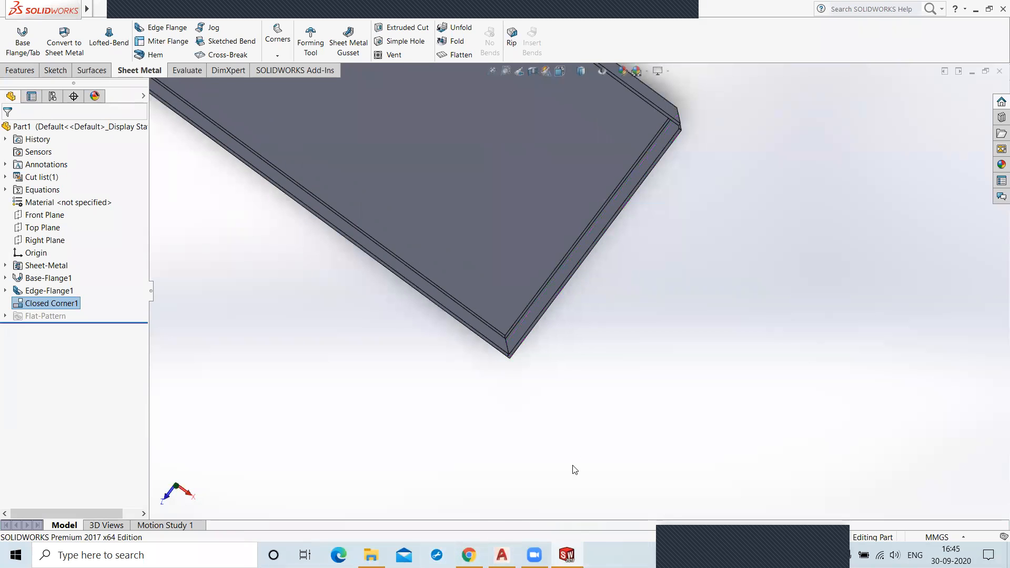
Step: Weld the open corner between the short flange and the rear long flange with a 1 mm fillet and weld texture
middle_drag(631, 402, 657, 225)
middle_drag(666, 232, 600, 315)
scroll(613, 203, down, 3)
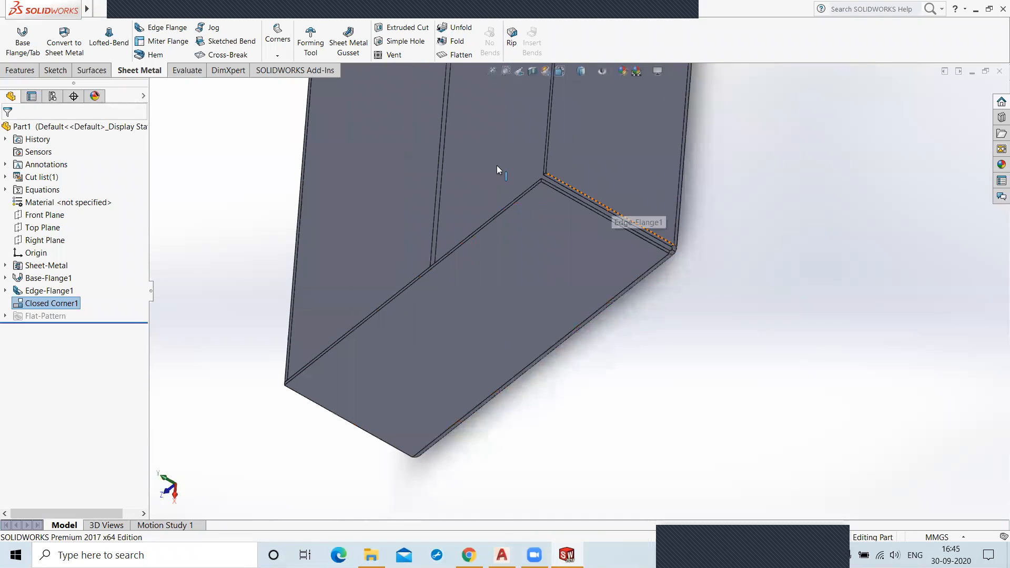
click(277, 56)
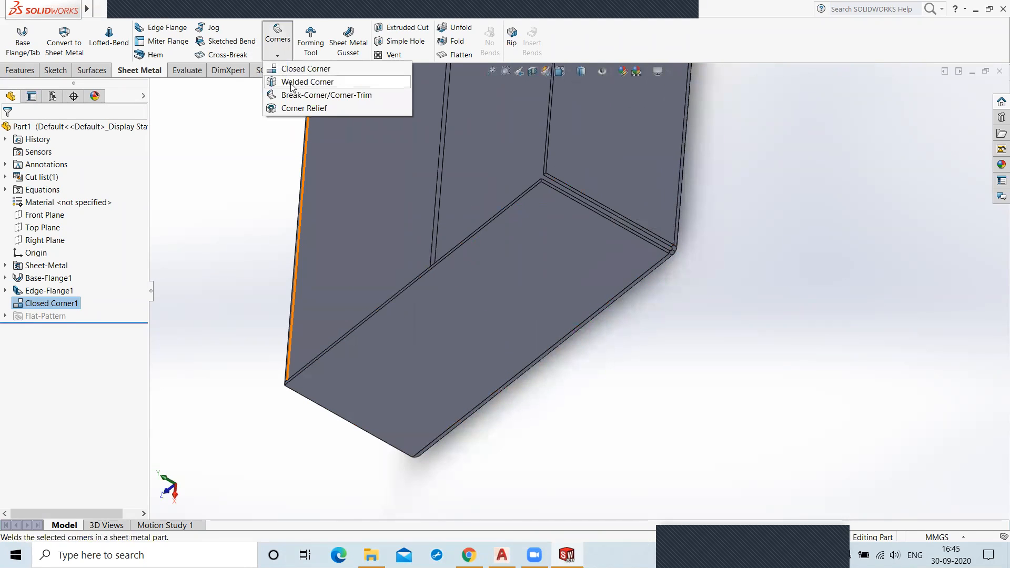
click(291, 83)
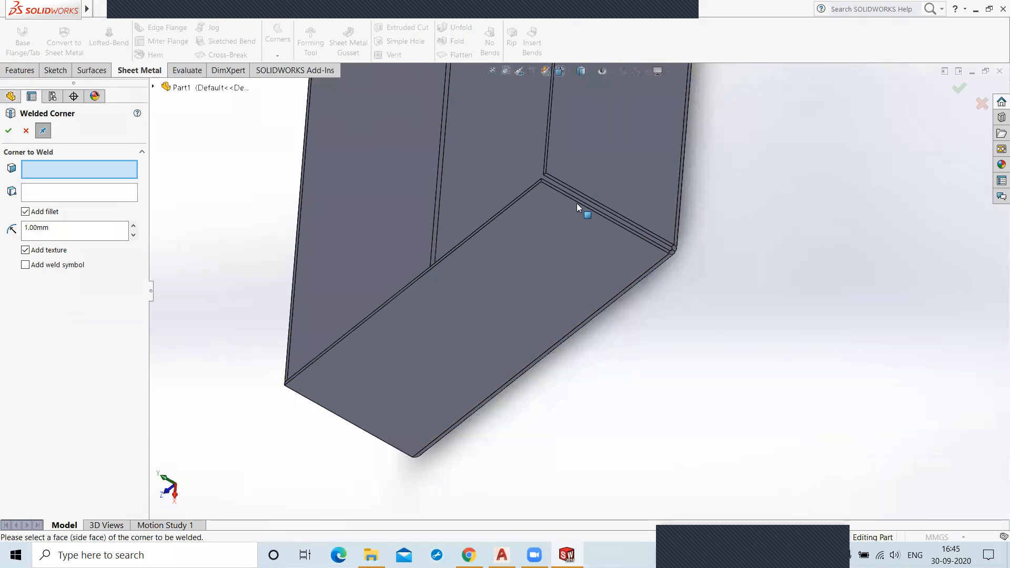
scroll(588, 199, down, 1)
scroll(588, 199, down, 2)
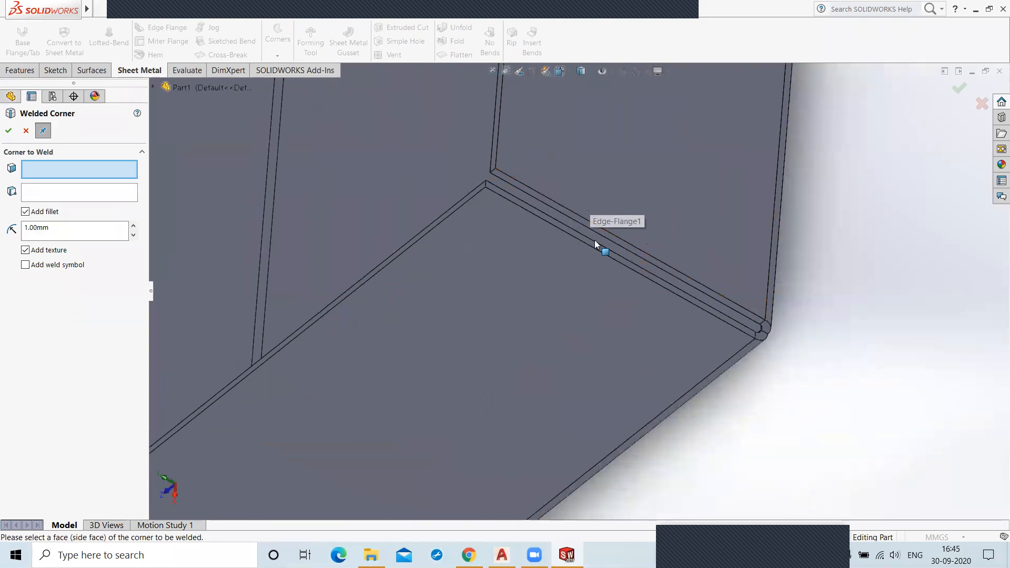
click(631, 249)
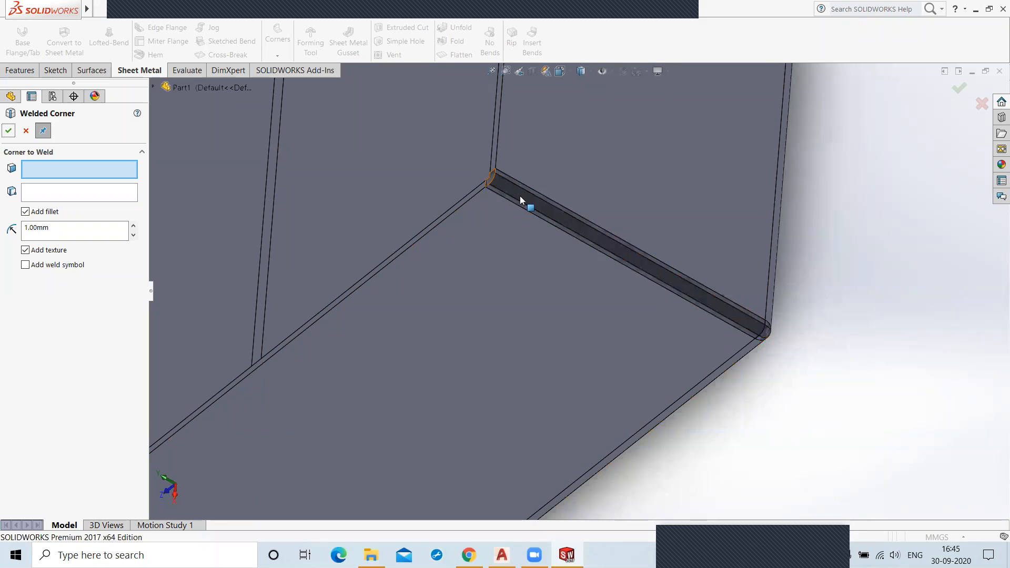
scroll(777, 336, up, 1)
scroll(806, 365, down, 2)
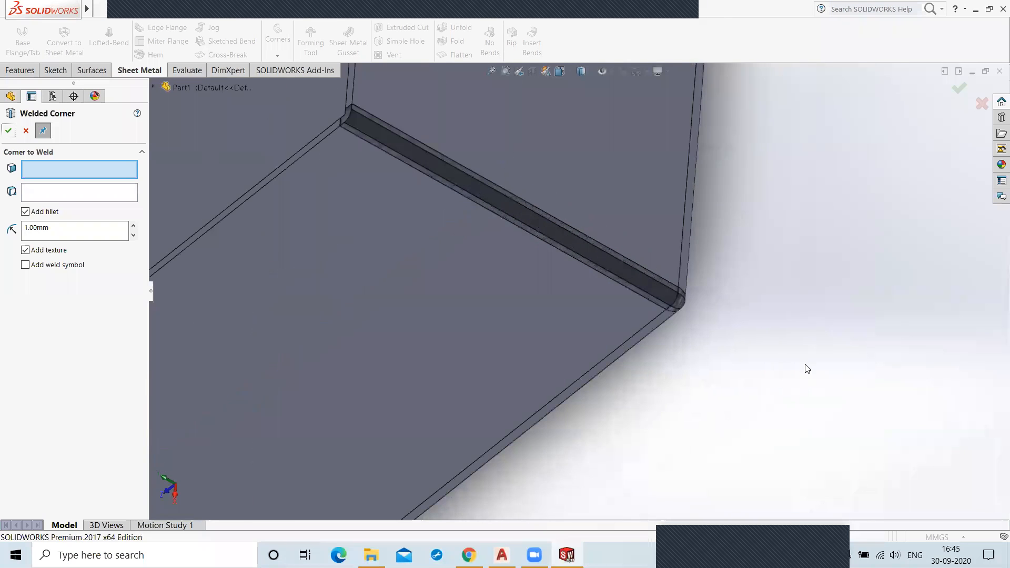
scroll(805, 364, up, 2)
scroll(805, 365, up, 2)
middle_drag(805, 365, 727, 386)
middle_drag(404, 377, 481, 345)
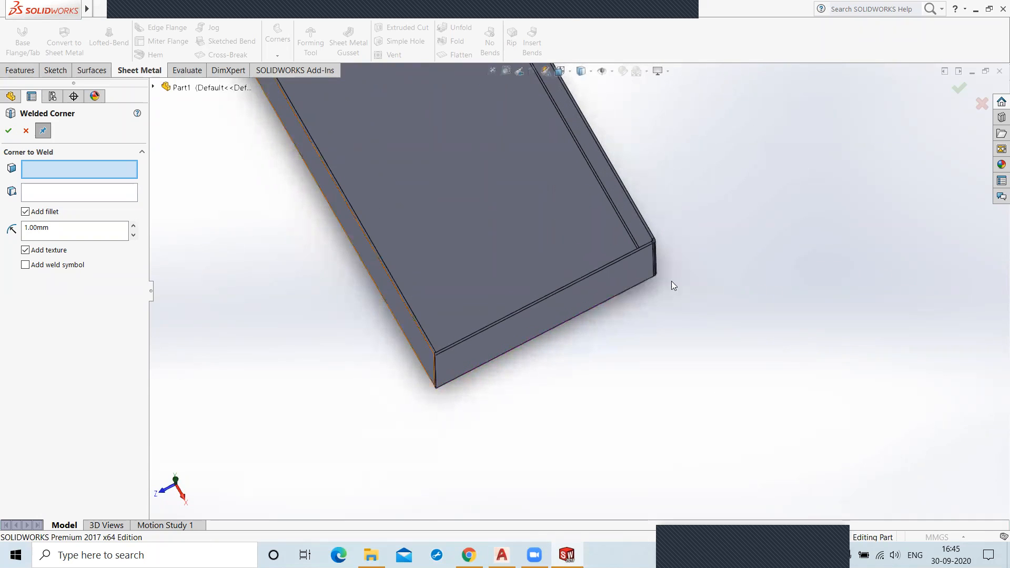
click(25, 130)
Step: Undo the welded corner between the short flange and the rear long flange
click(282, 54)
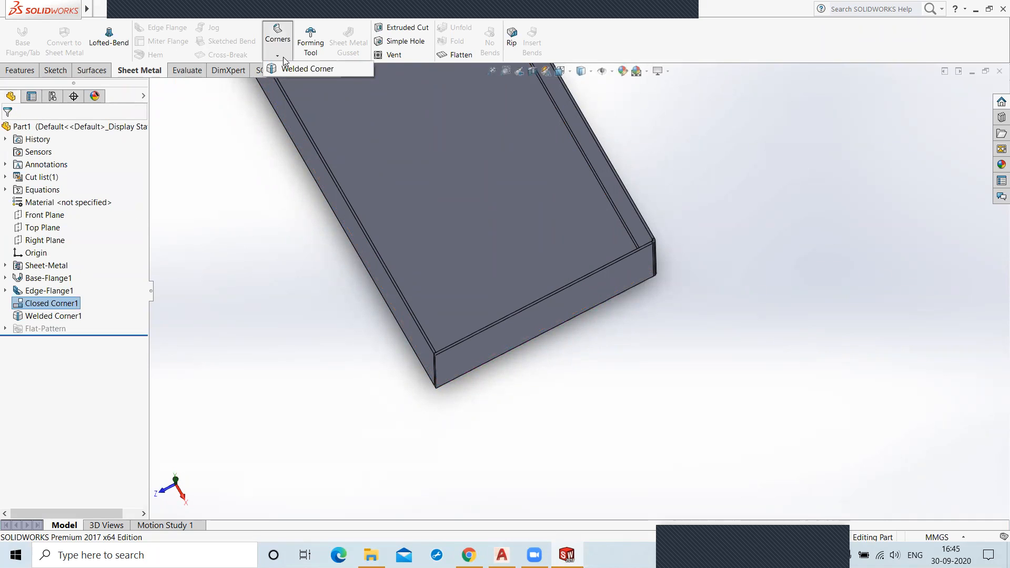
click(267, 163)
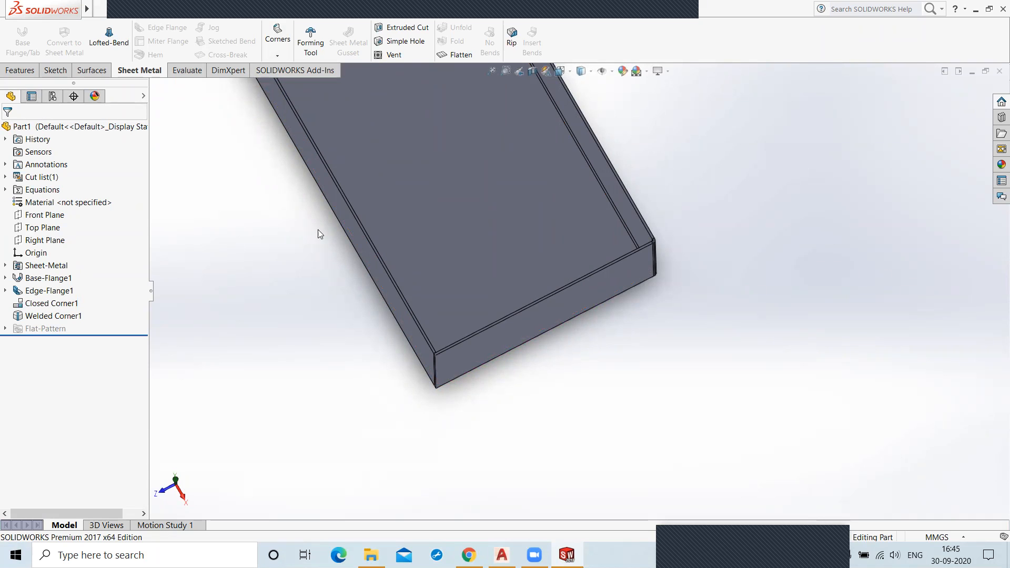
middle_drag(491, 340, 501, 295)
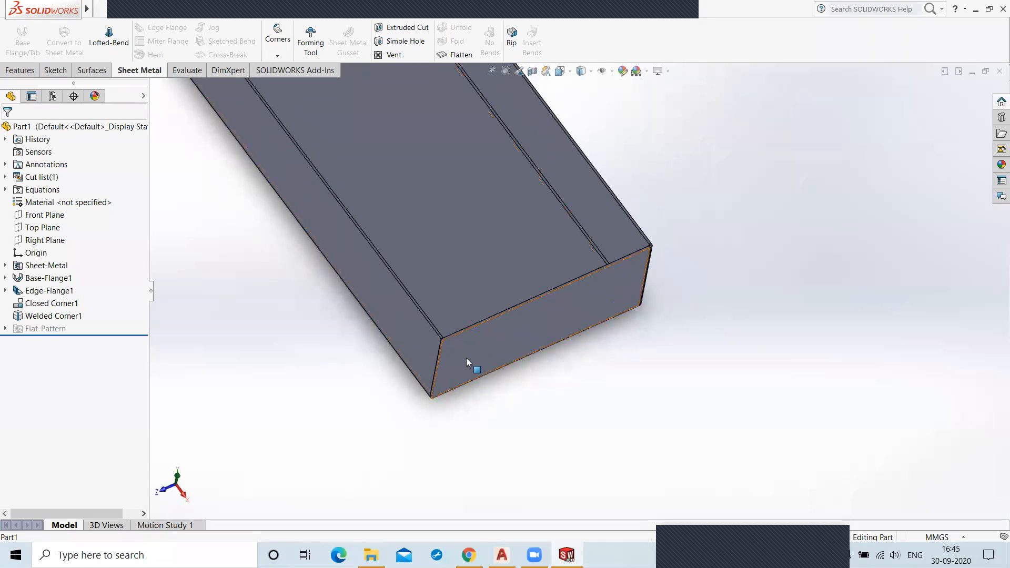
middle_drag(463, 355, 494, 371)
scroll(439, 363, down, 2)
scroll(443, 359, down, 3)
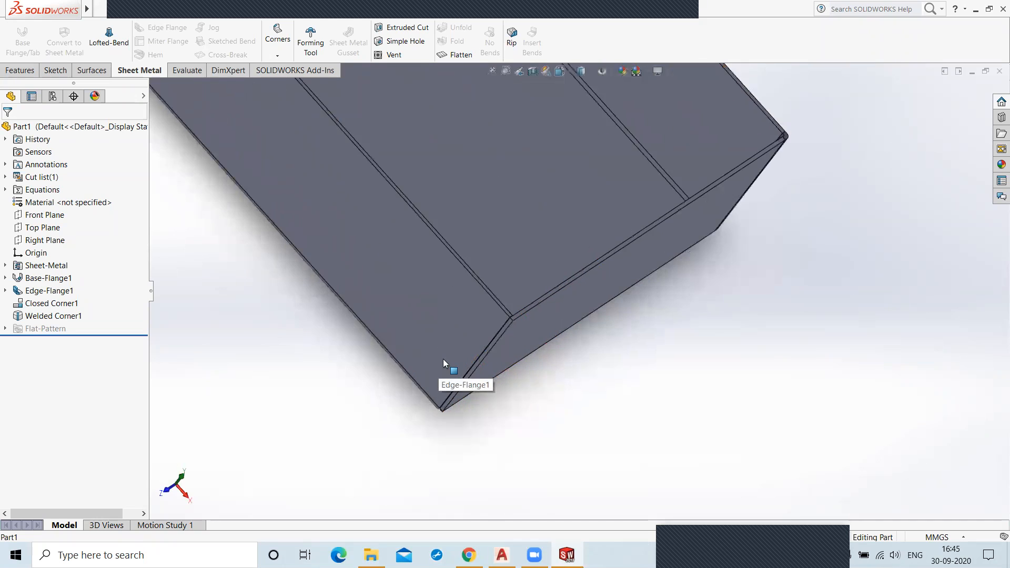
scroll(444, 359, up, 4)
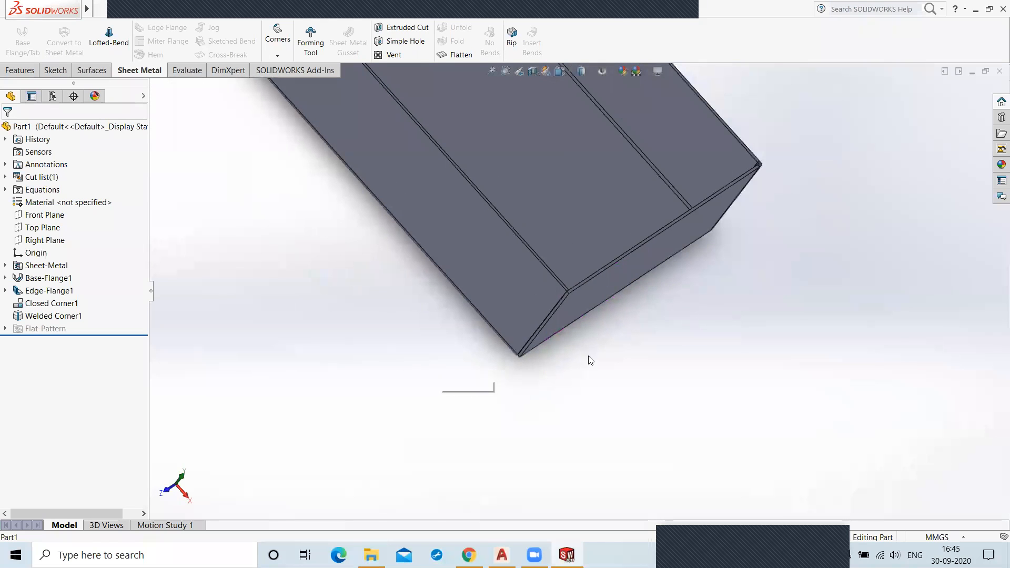
middle_drag(620, 350, 563, 360)
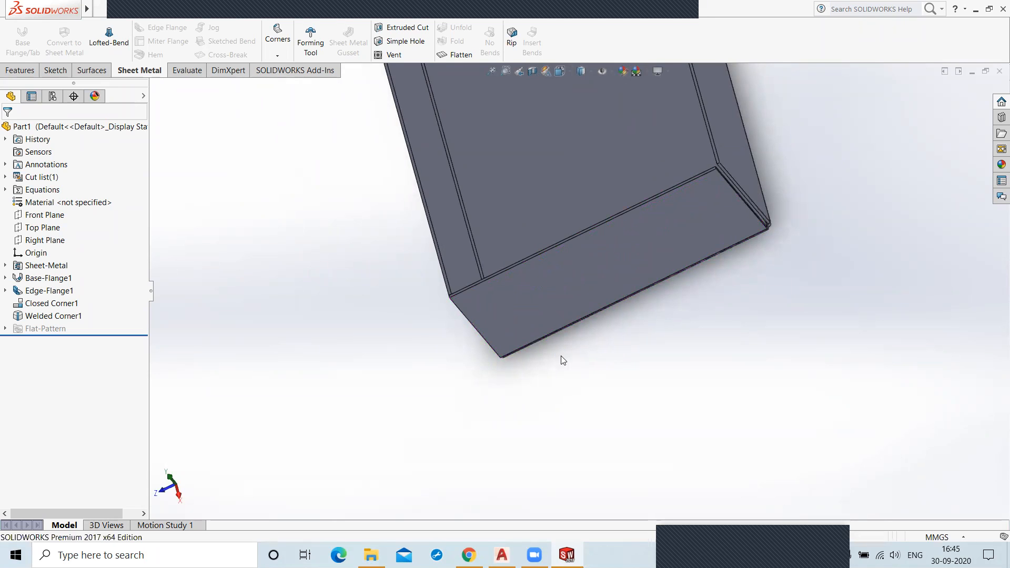
scroll(563, 360, down, 3)
key(ctrl+z)
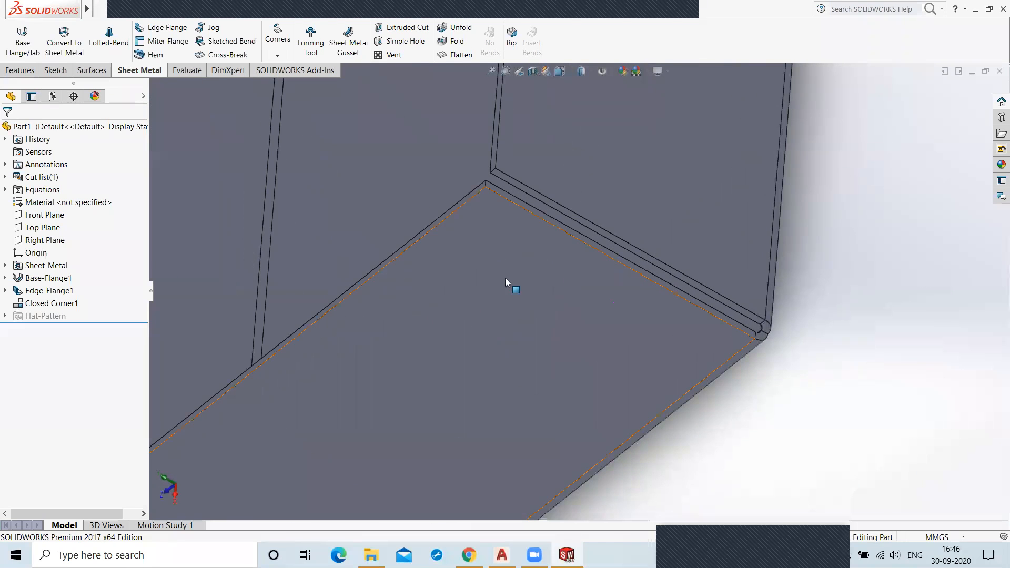
Step: Start a 5 mm chamfer Break Corner on the rear long flange's upper corner beside the short flange
click(277, 56)
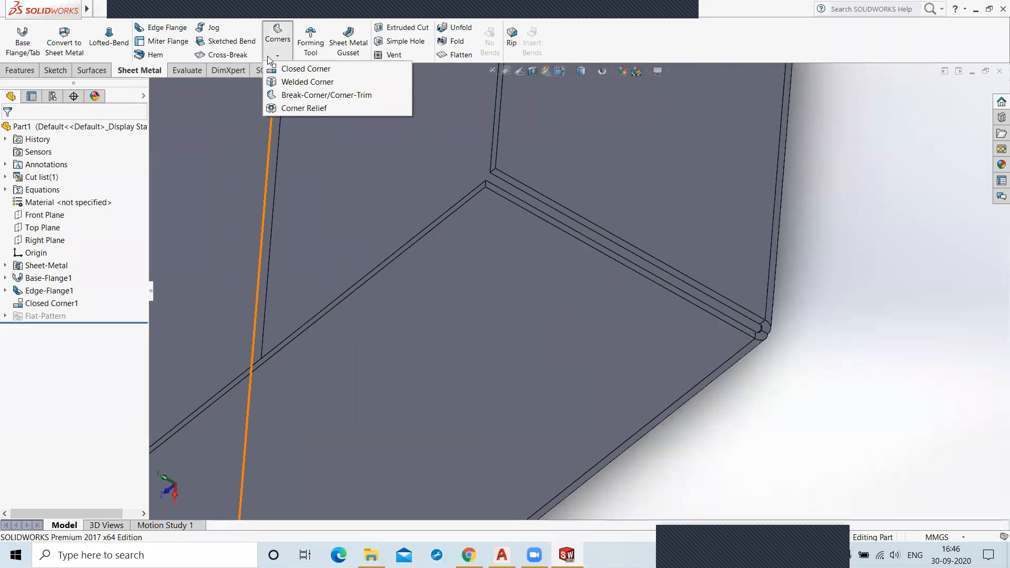
click(303, 96)
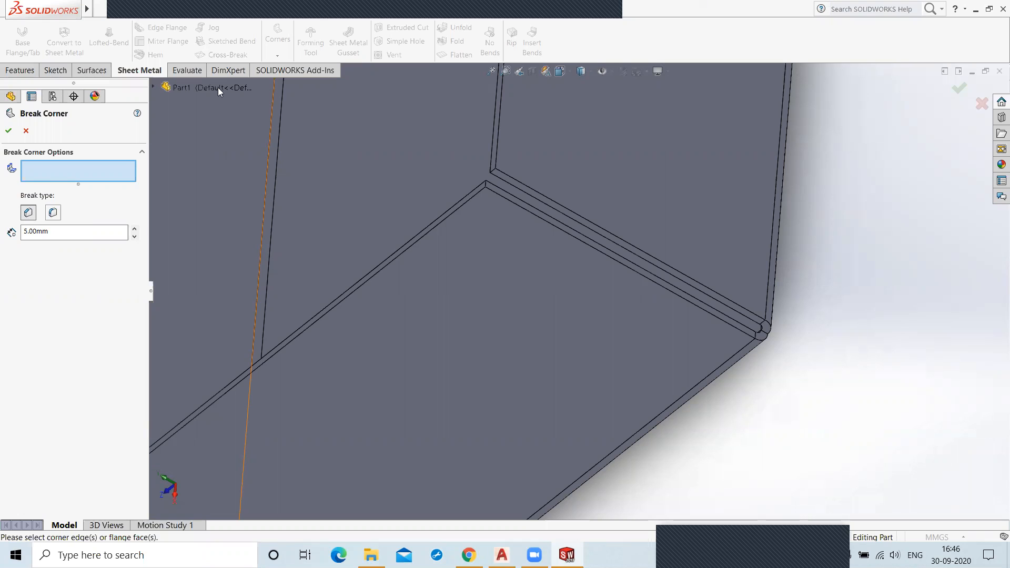
click(494, 172)
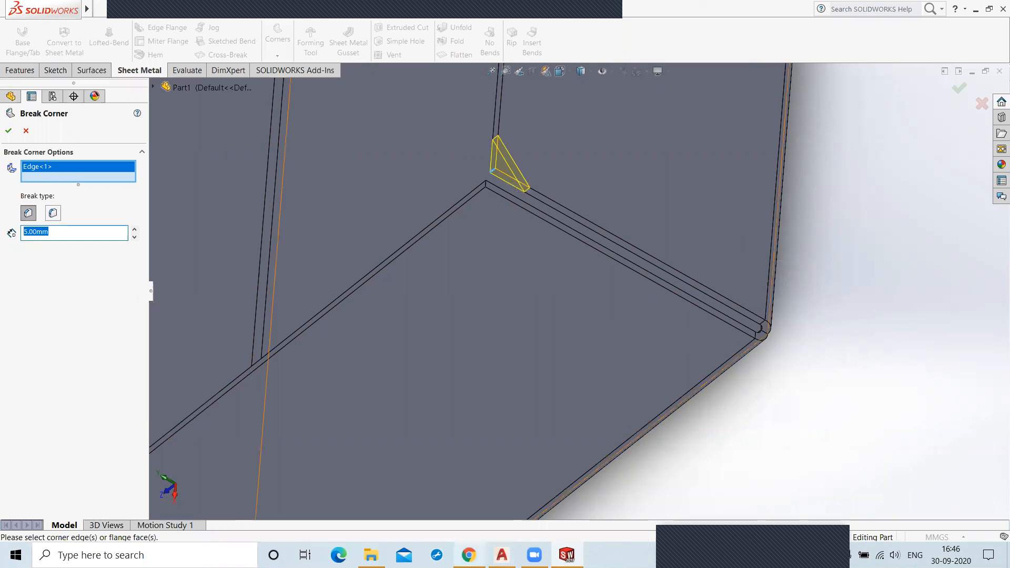
Step: Add the short flange's upper corner edge at the box's front corner and create the 5 mm break corners
click(572, 72)
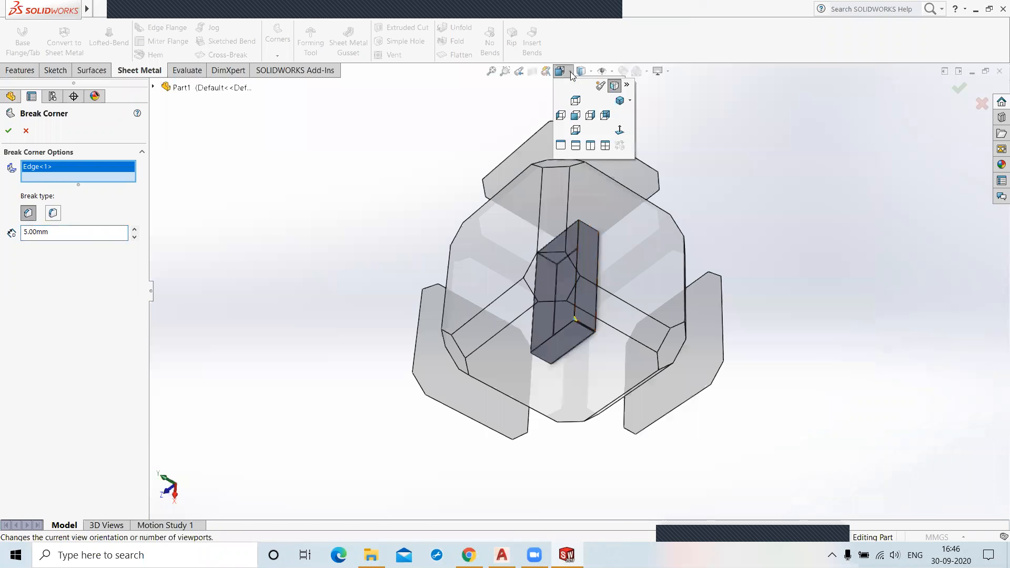
click(620, 100)
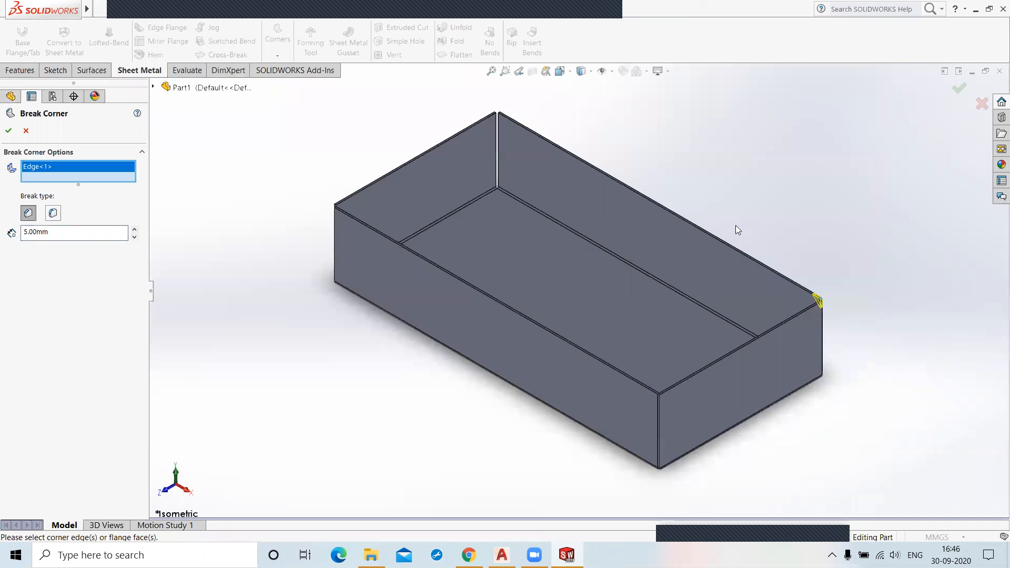
scroll(825, 306, down, 2)
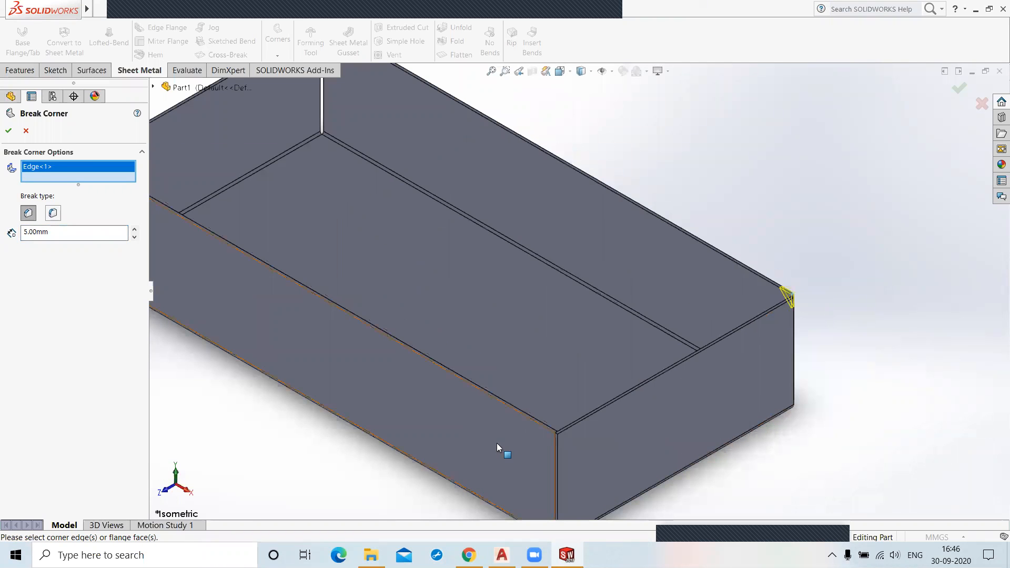
scroll(559, 434, down, 3)
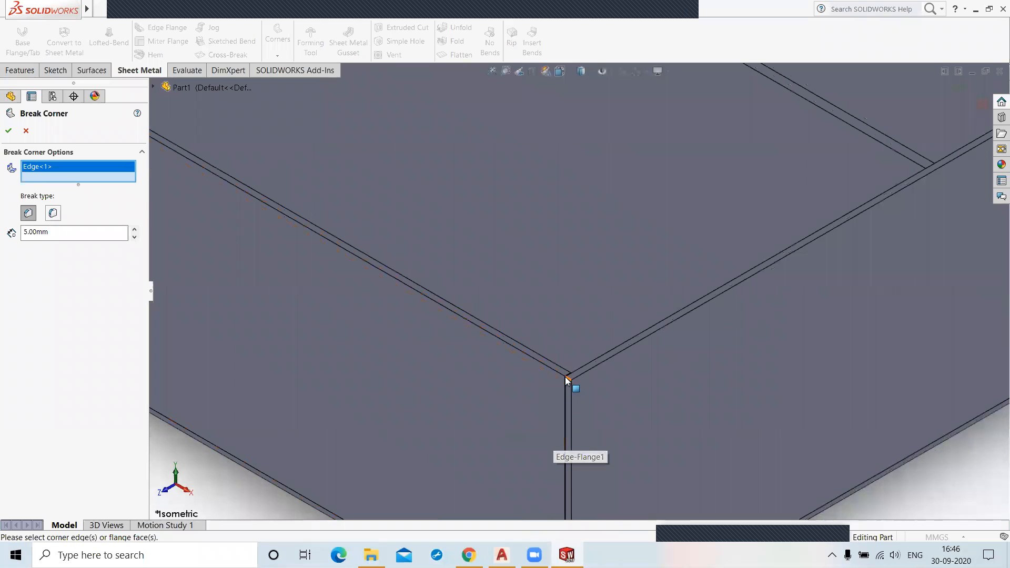
click(568, 407)
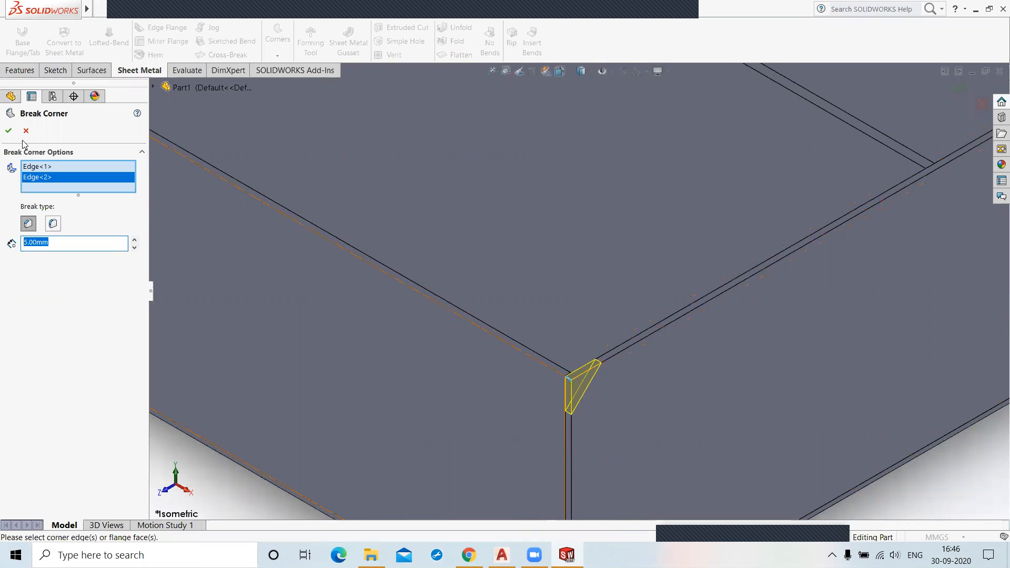
click(8, 130)
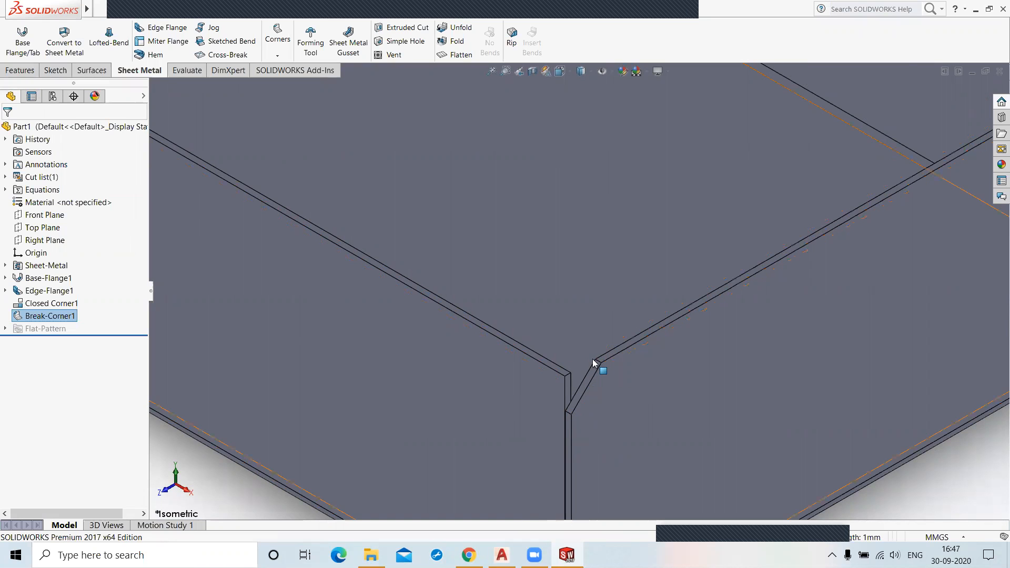
scroll(595, 362, down, 2)
scroll(594, 359, up, 5)
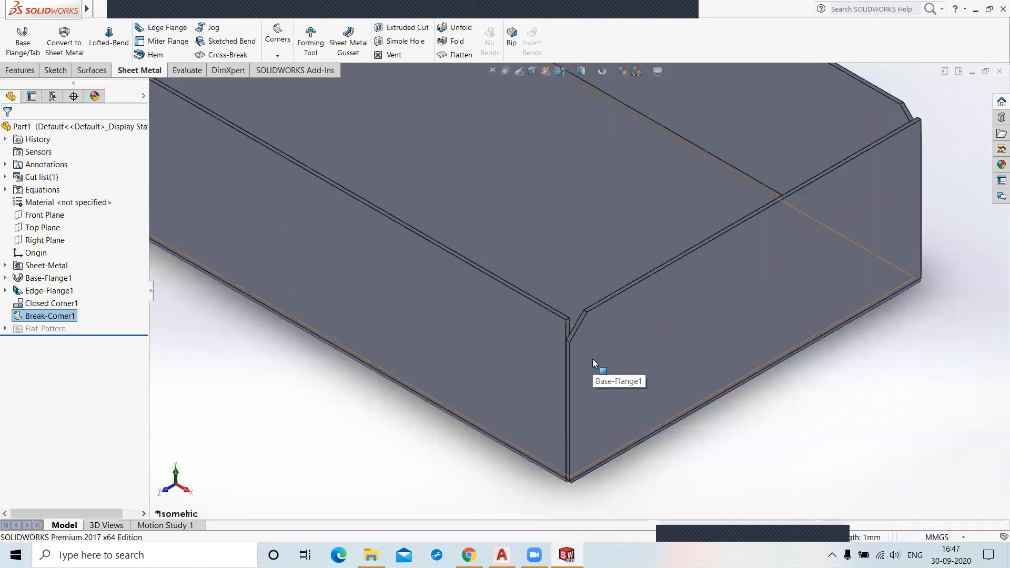
Step: Undo the 5 mm break corners on the box's flanges
key(ctrl+z)
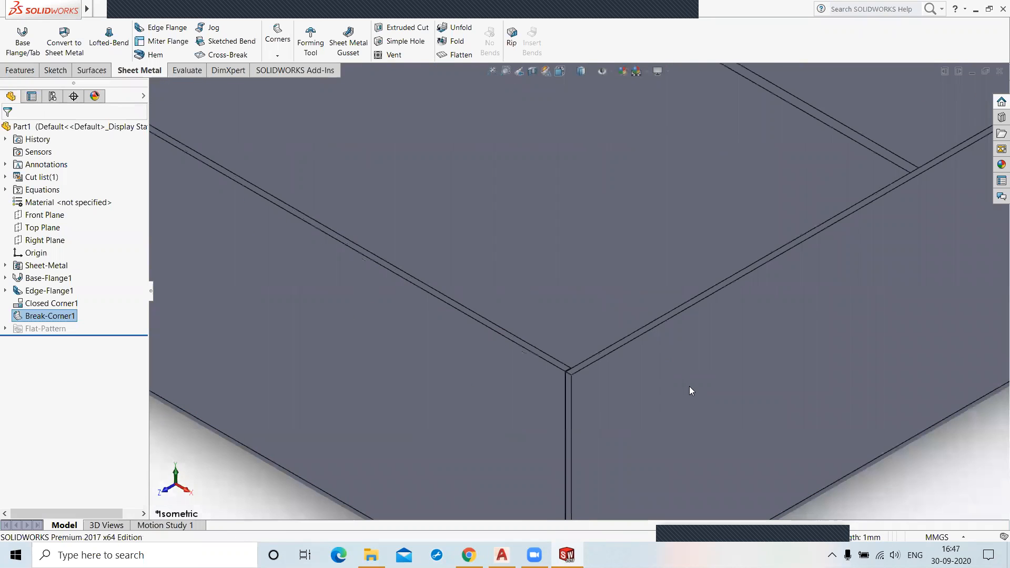
click(277, 55)
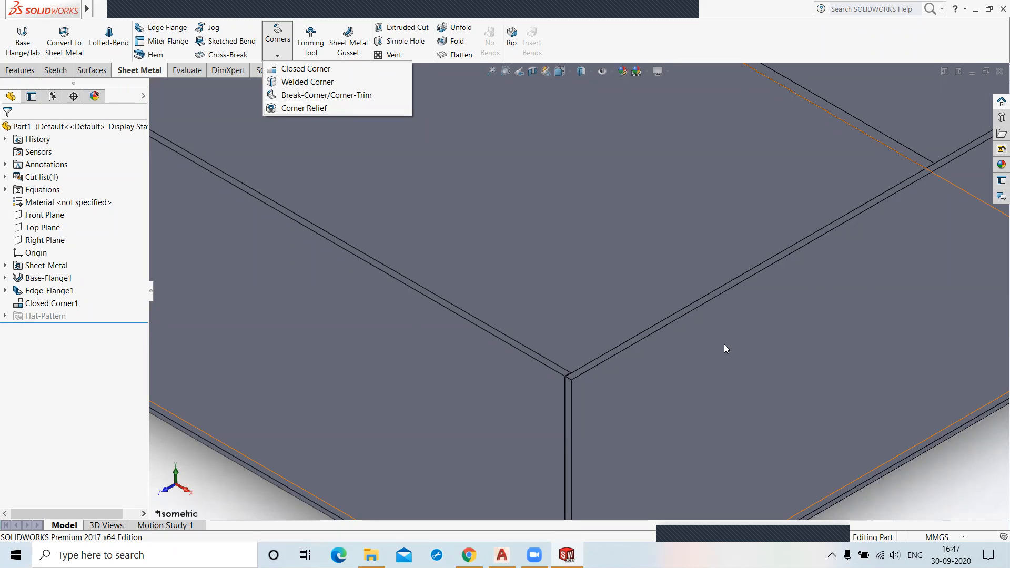
Step: Examine the gap and bend ends at the box's open rear corner
scroll(477, 171, up, 6)
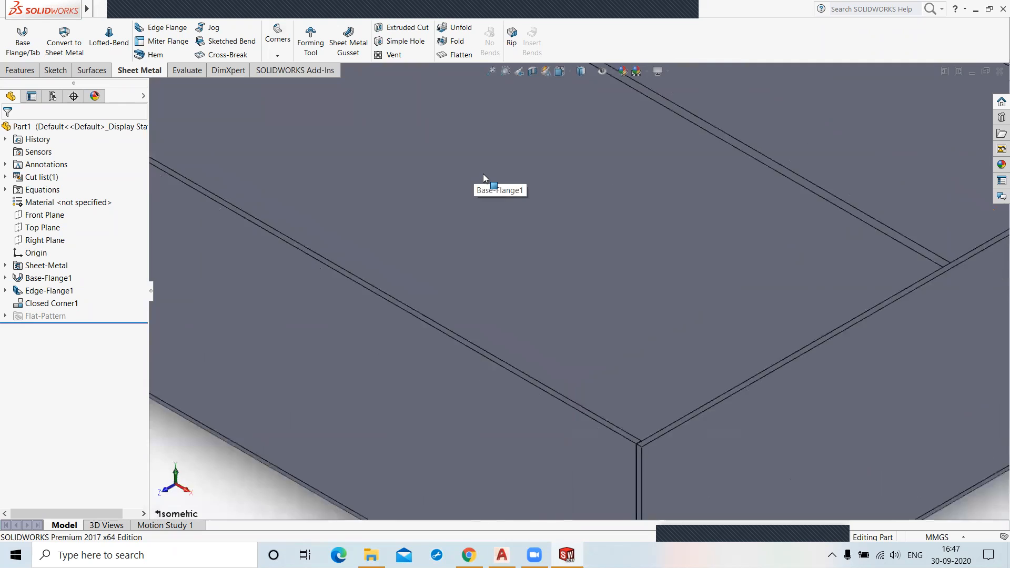
scroll(455, 145, up, 3)
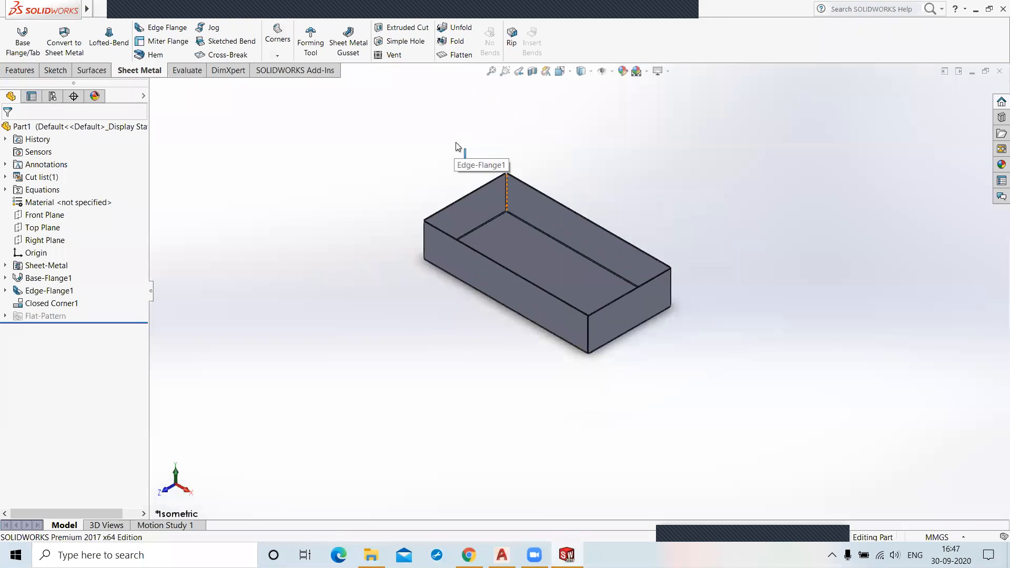
scroll(456, 146, down, 3)
scroll(569, 330, down, 10)
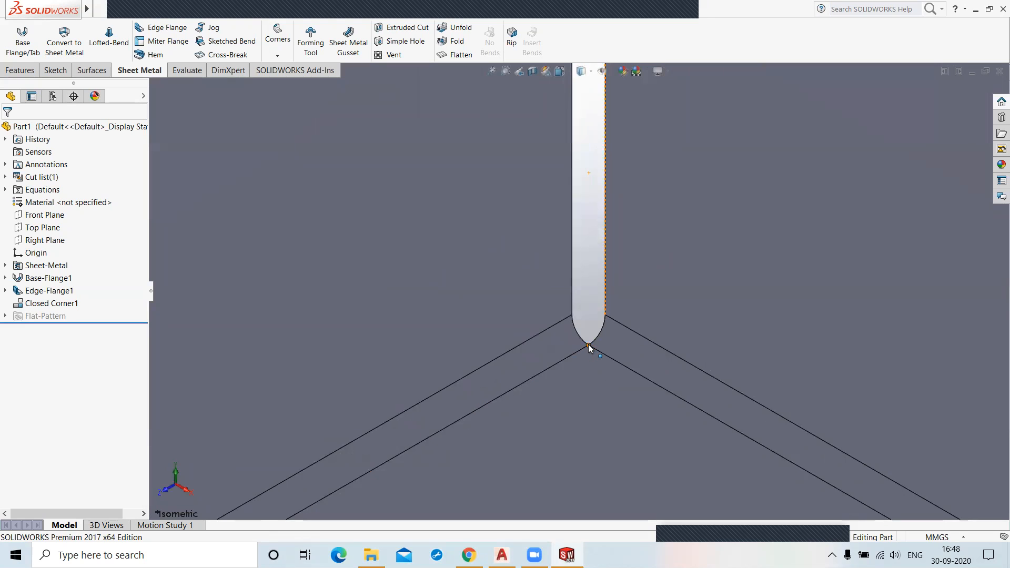
scroll(588, 344, down, 4)
scroll(585, 331, down, 4)
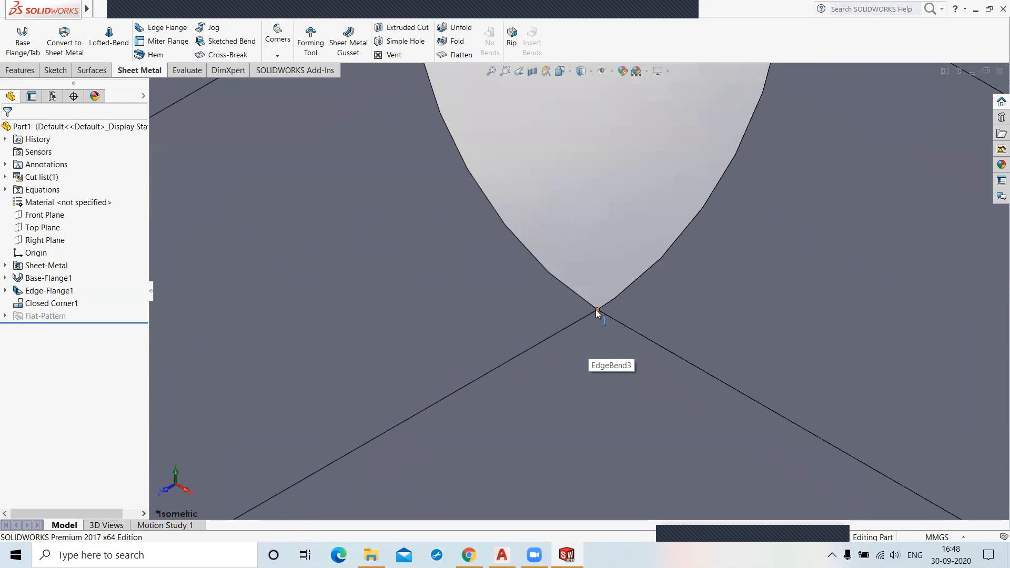
scroll(599, 309, up, 3)
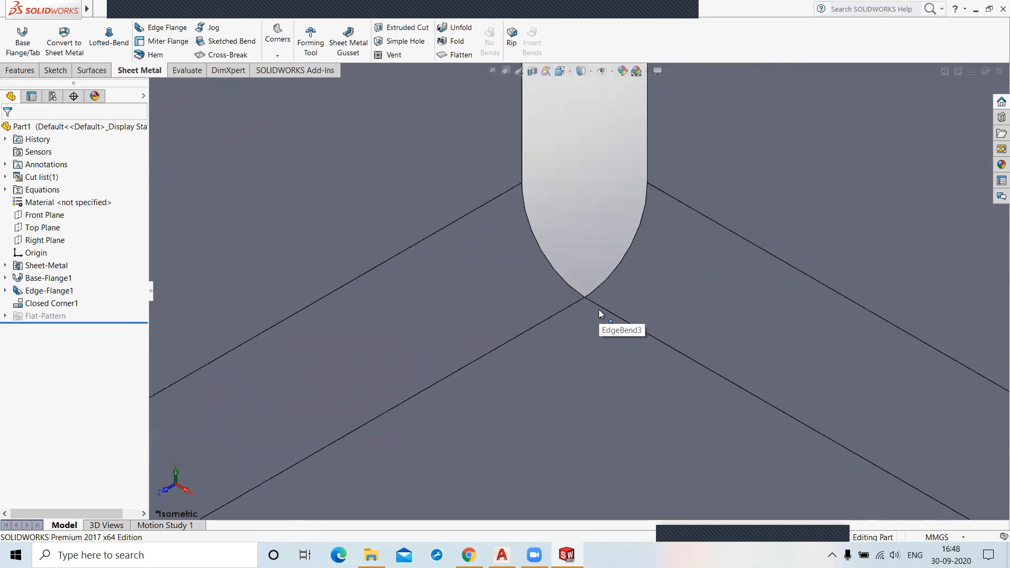
scroll(599, 310, up, 2)
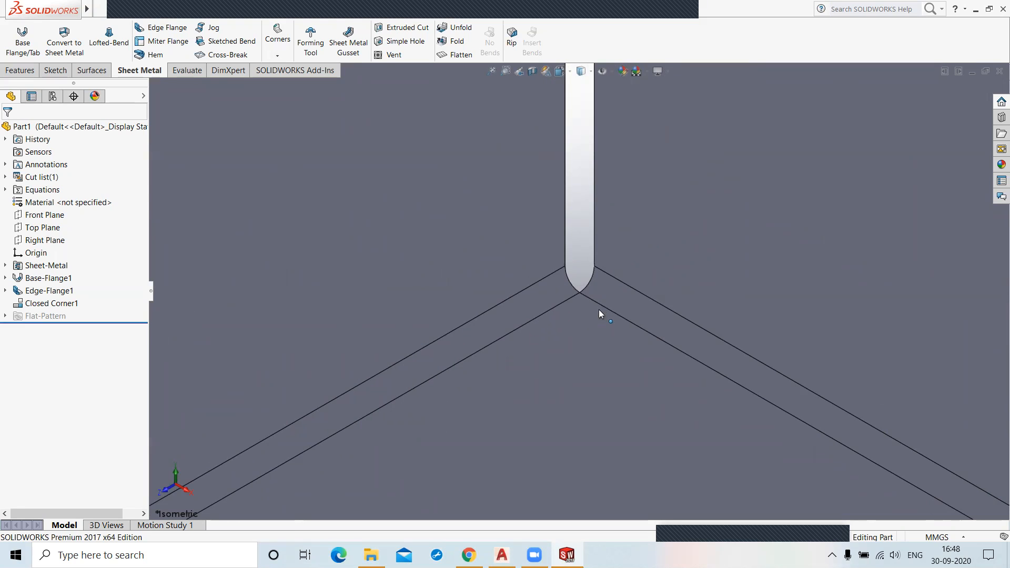
Step: Edit the edge flanges to override the default radius with a 0.05 mm bend radius
click(42, 292)
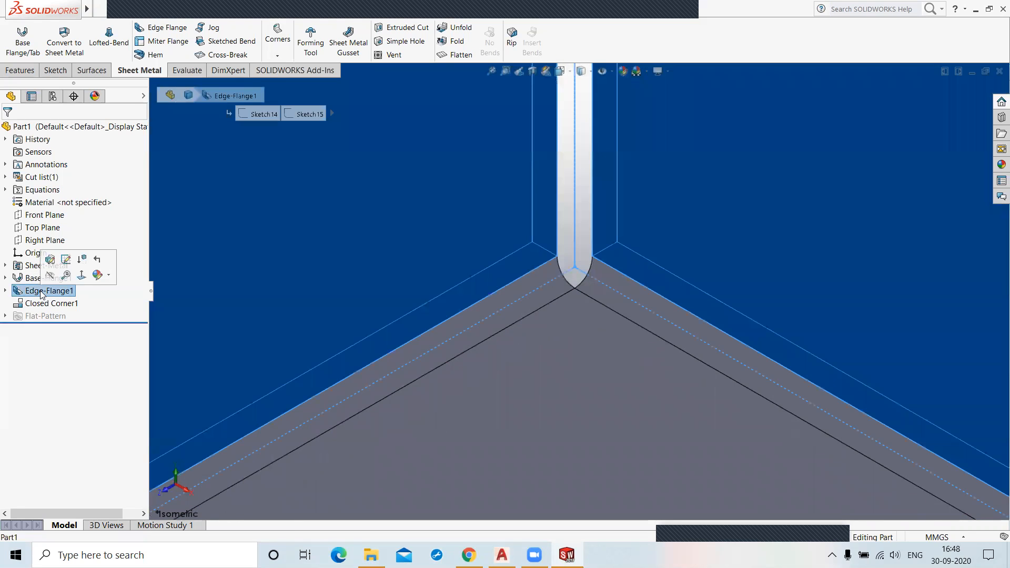
click(50, 259)
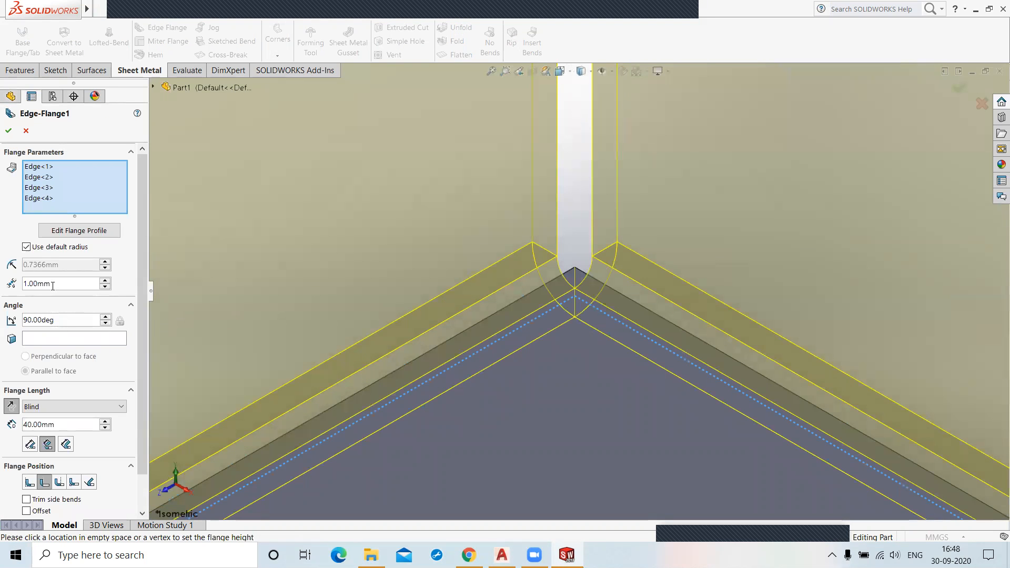
click(26, 247)
double_click(58, 265)
text(0.05)
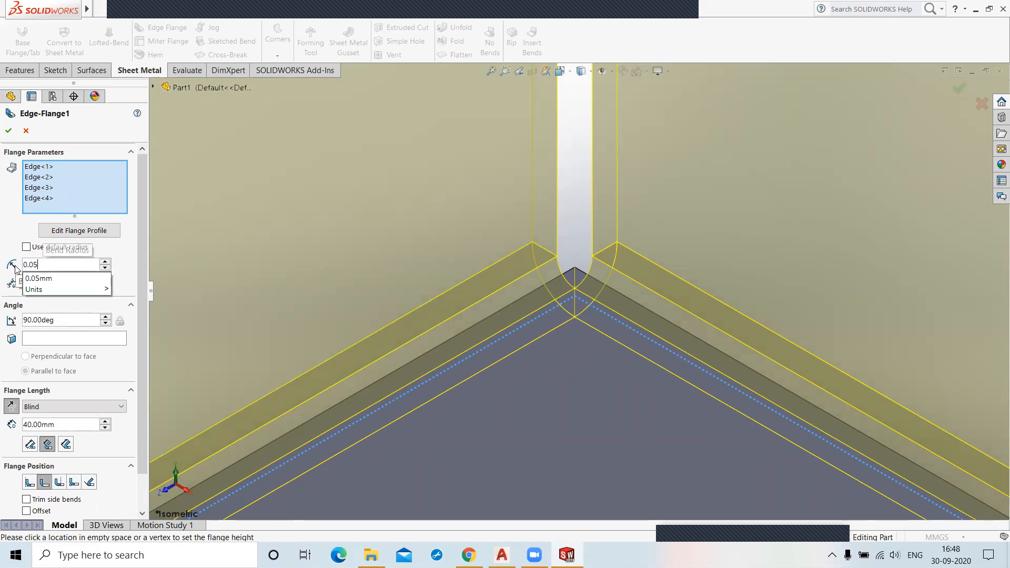
key(Return)
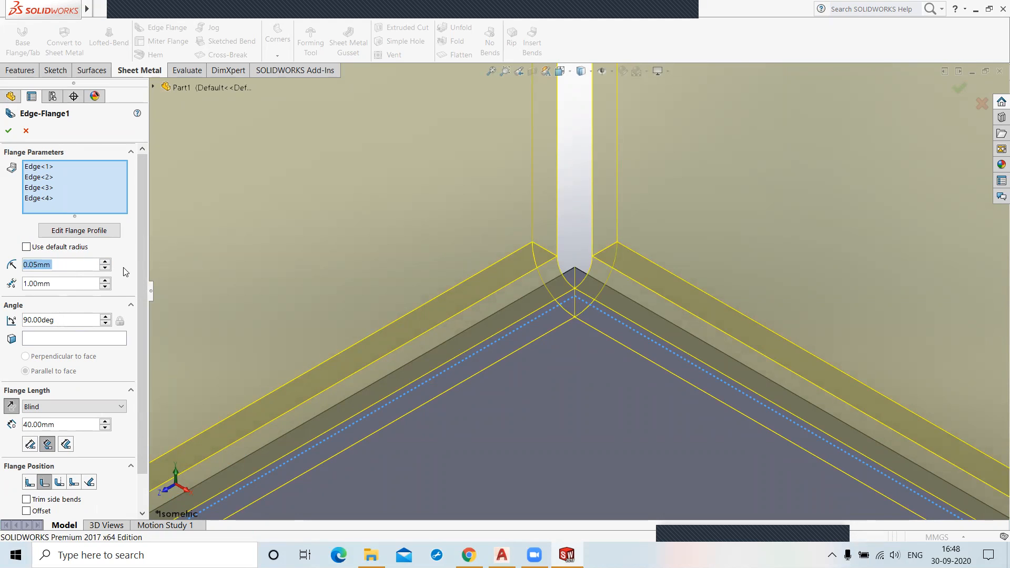
click(7, 131)
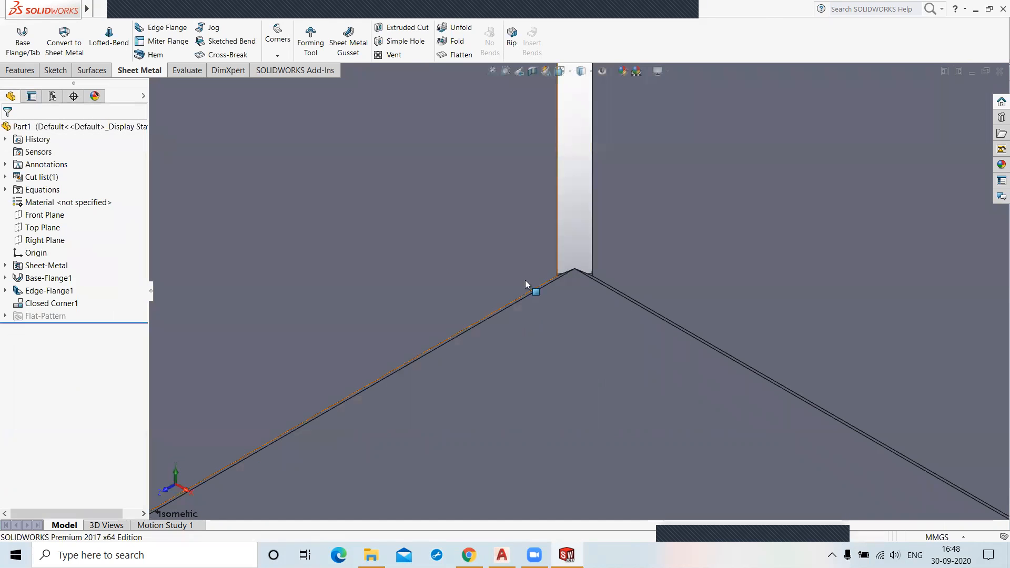
scroll(585, 276, up, 3)
scroll(584, 276, down, 3)
middle_drag(572, 276, 538, 374)
scroll(537, 374, up, 7)
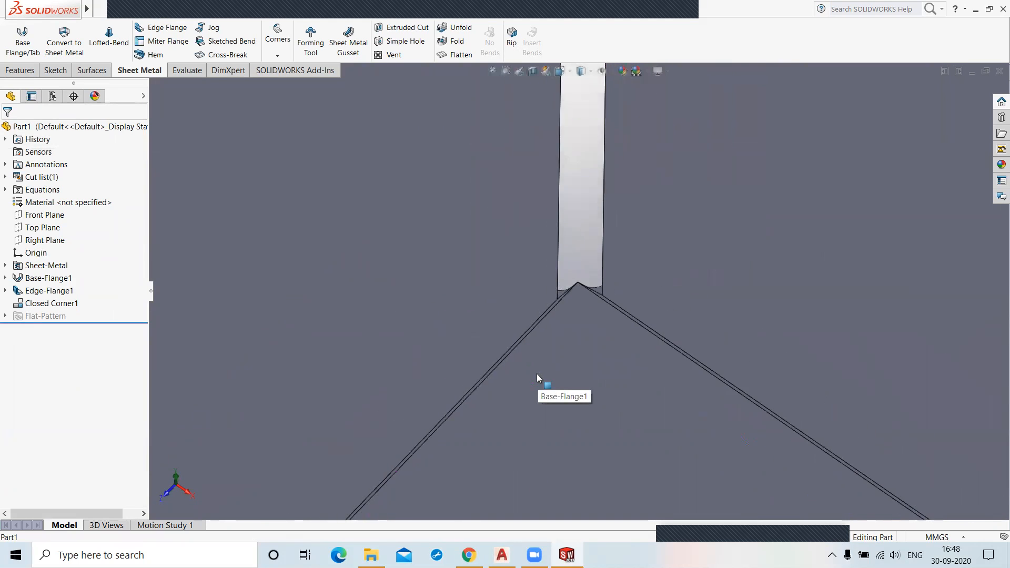
right_click(47, 278)
click(51, 247)
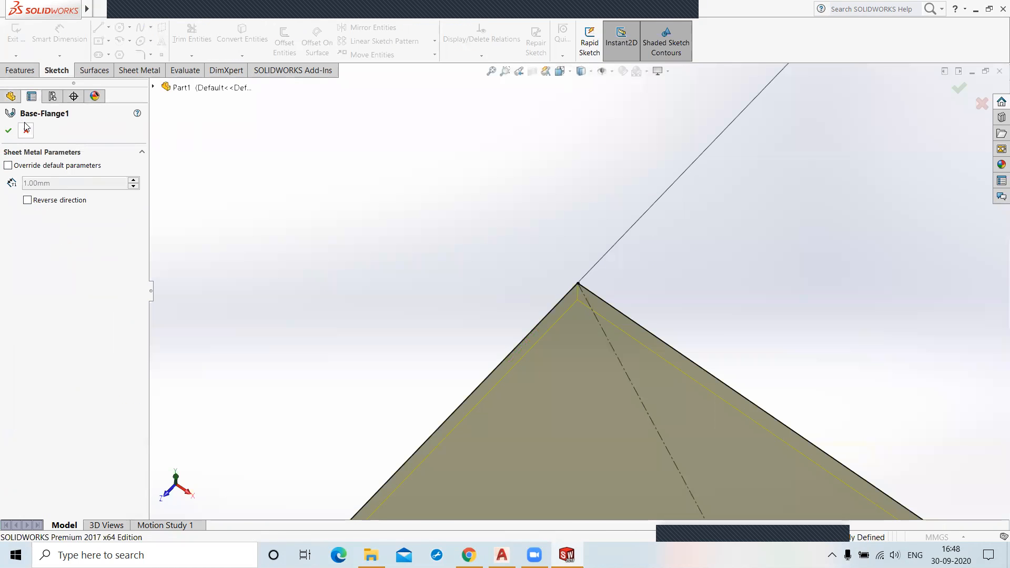
click(26, 130)
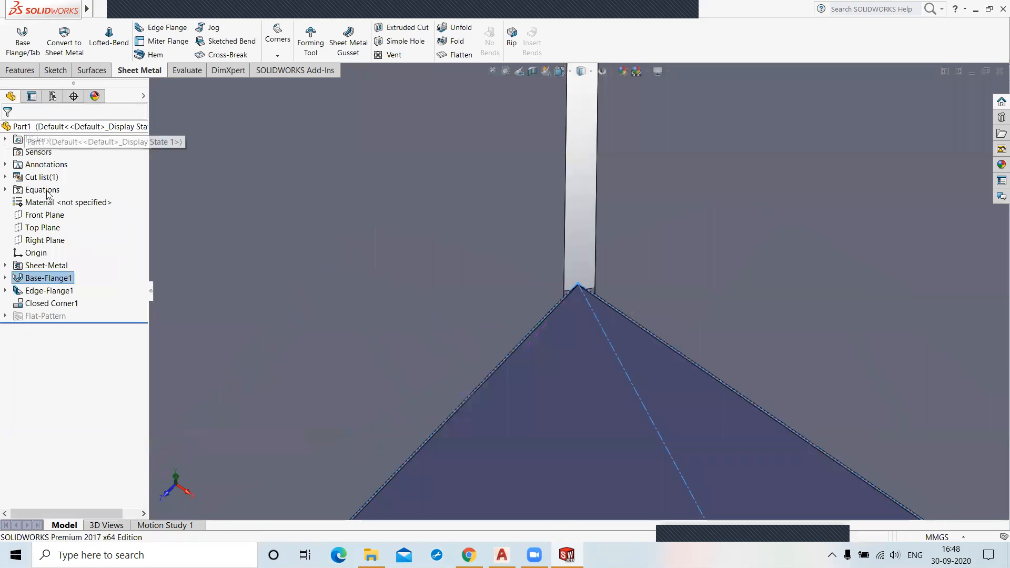
Step: Set the edge flanges' bend radius to 0.5 mm
click(50, 290)
right_click(50, 291)
click(62, 260)
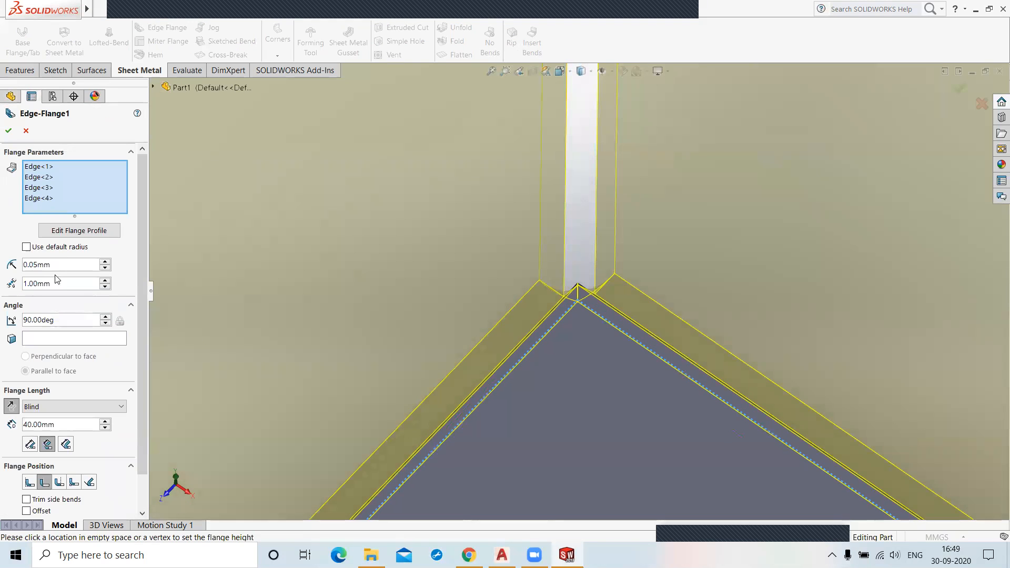
double_click(63, 264)
text(0.5)
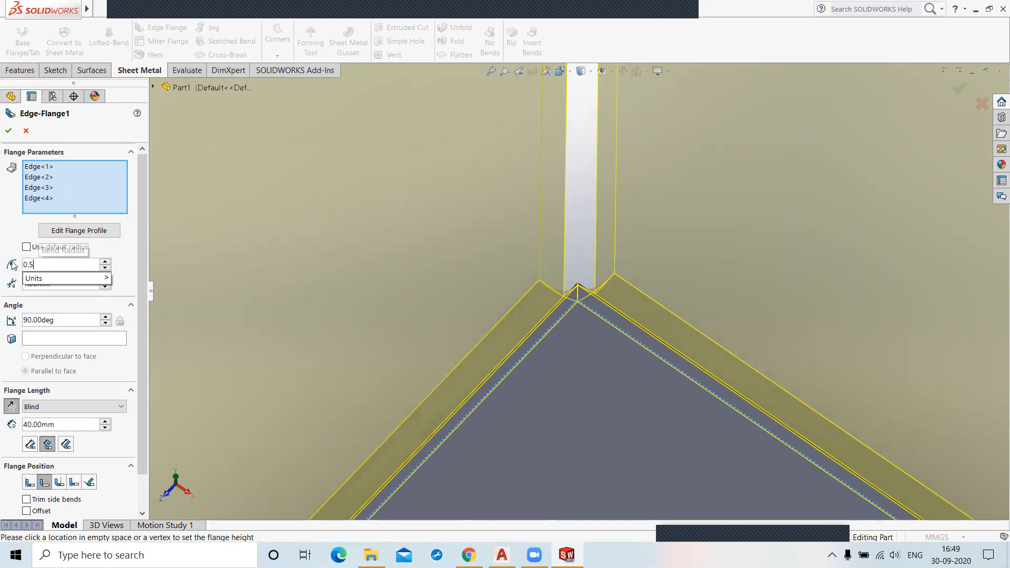
key(Return)
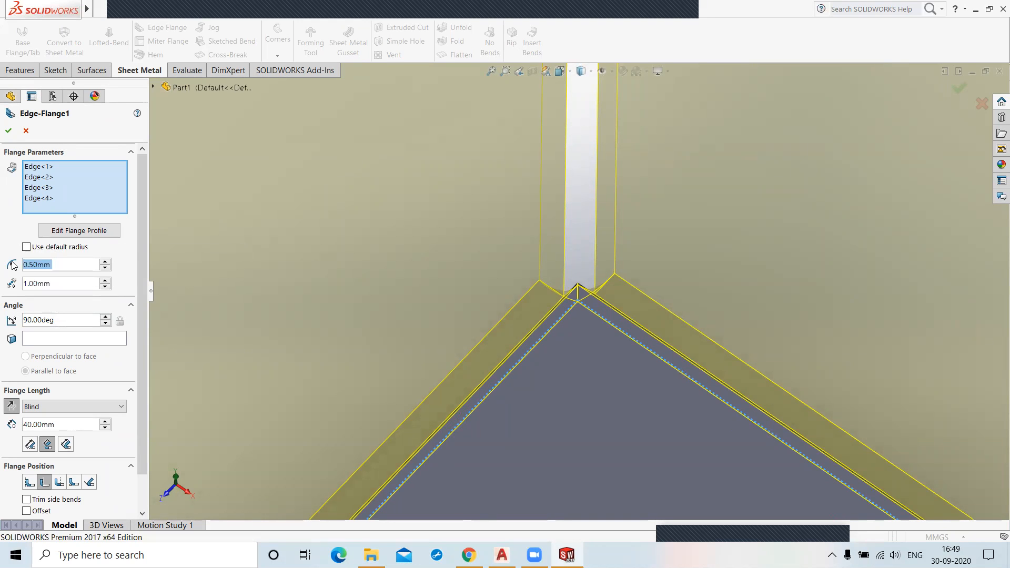
click(9, 128)
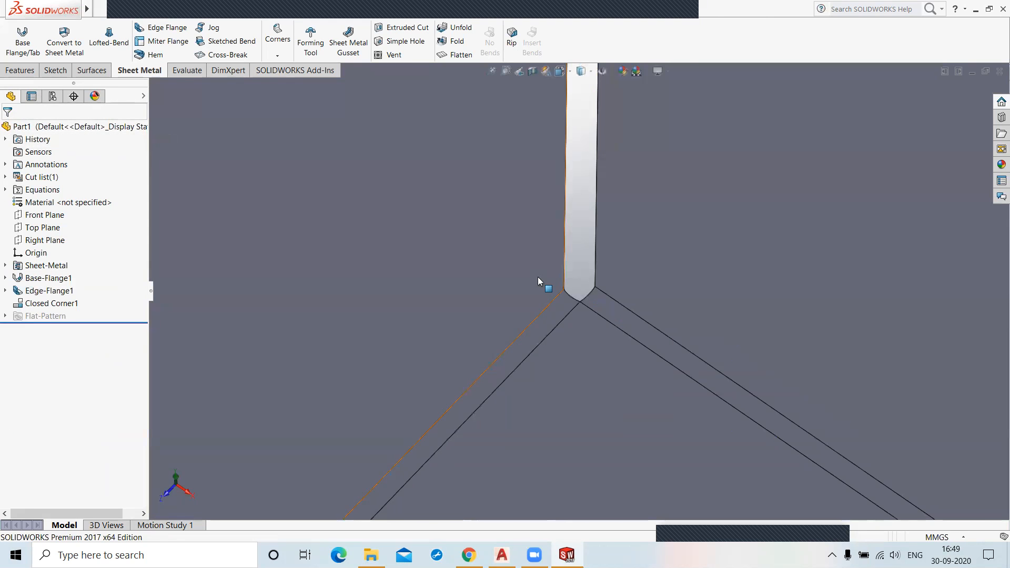
Step: Create a 2 Bend Corner relief of the rectangular type on all collected corners of the box
scroll(546, 282, up, 5)
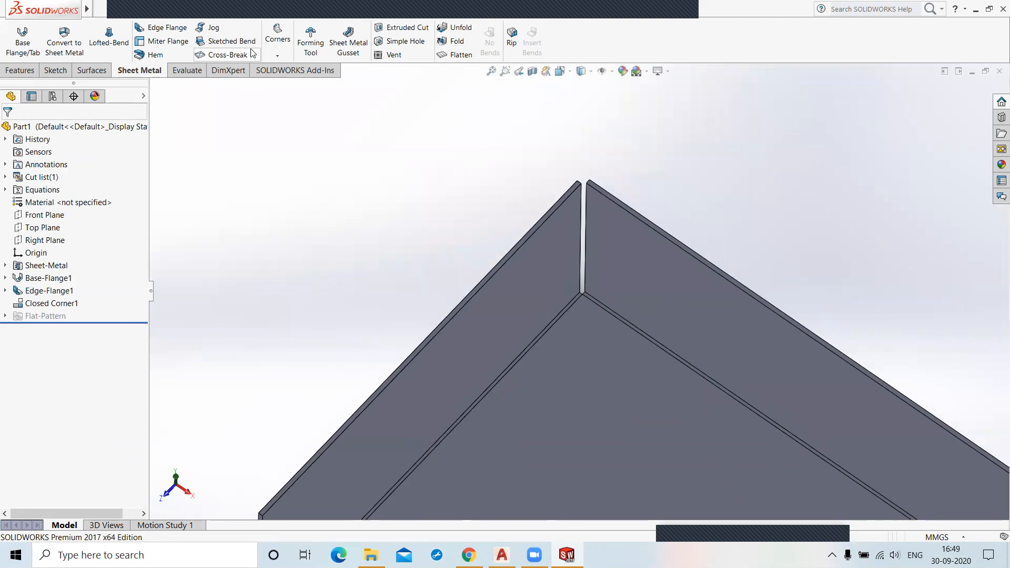
click(278, 55)
click(311, 108)
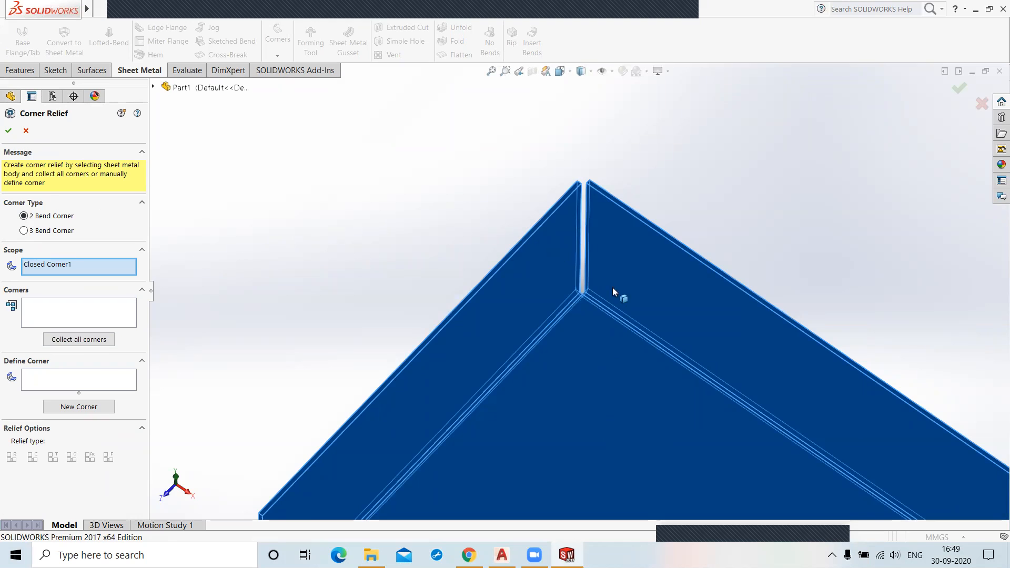
scroll(619, 299, down, 5)
scroll(619, 299, up, 9)
middle_drag(650, 330, 626, 271)
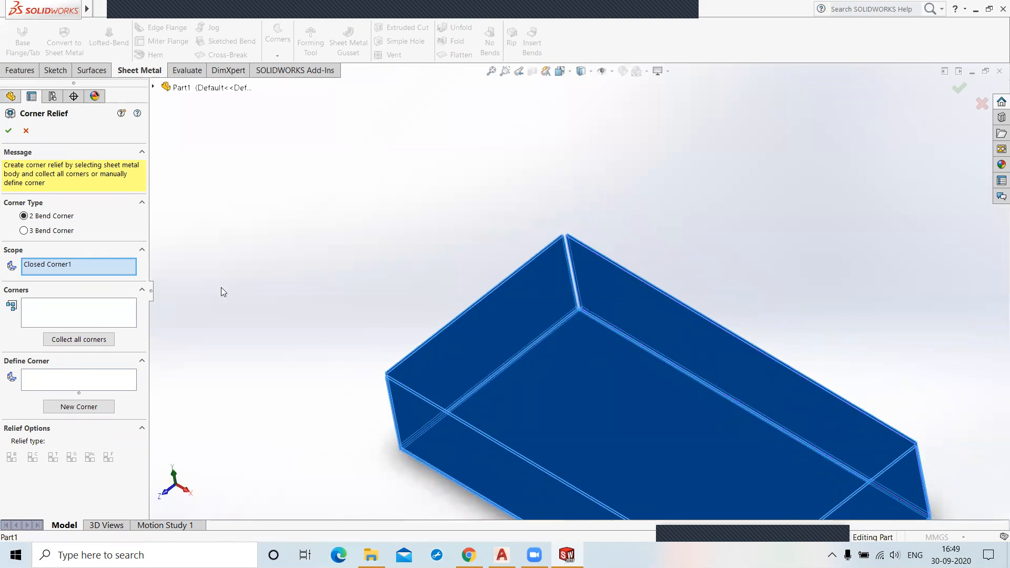
click(78, 340)
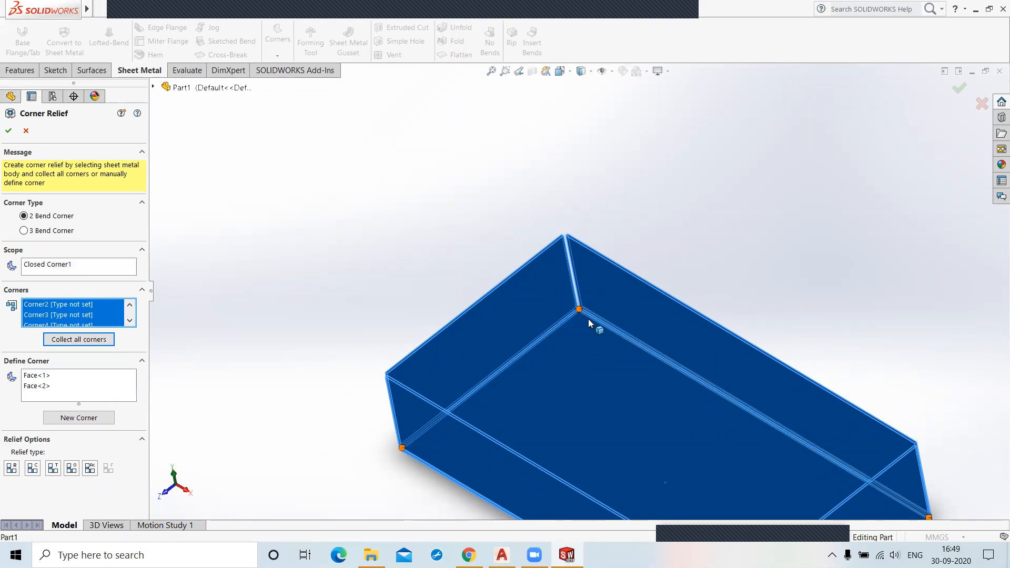
middle_drag(635, 408, 647, 350)
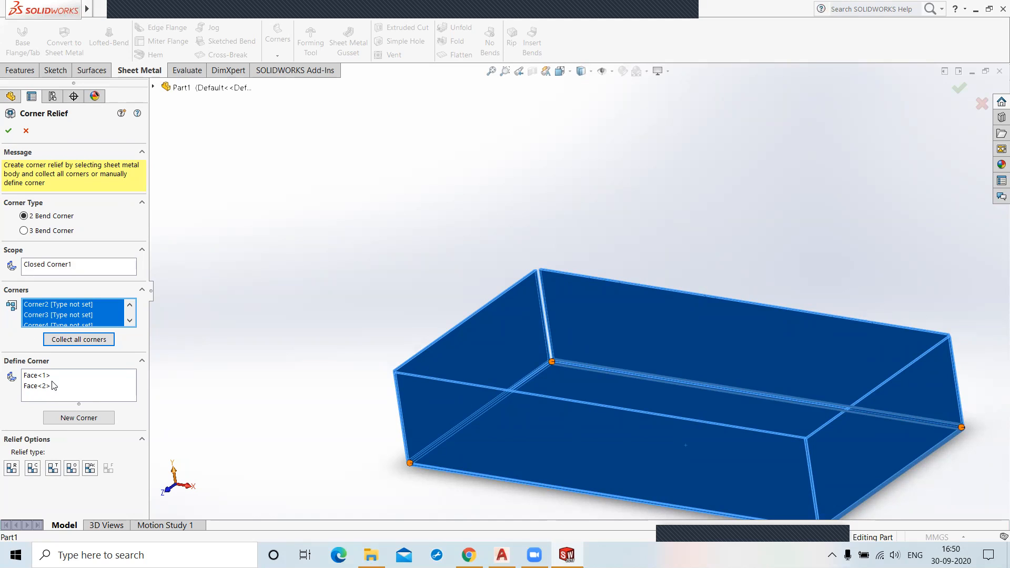
click(8, 132)
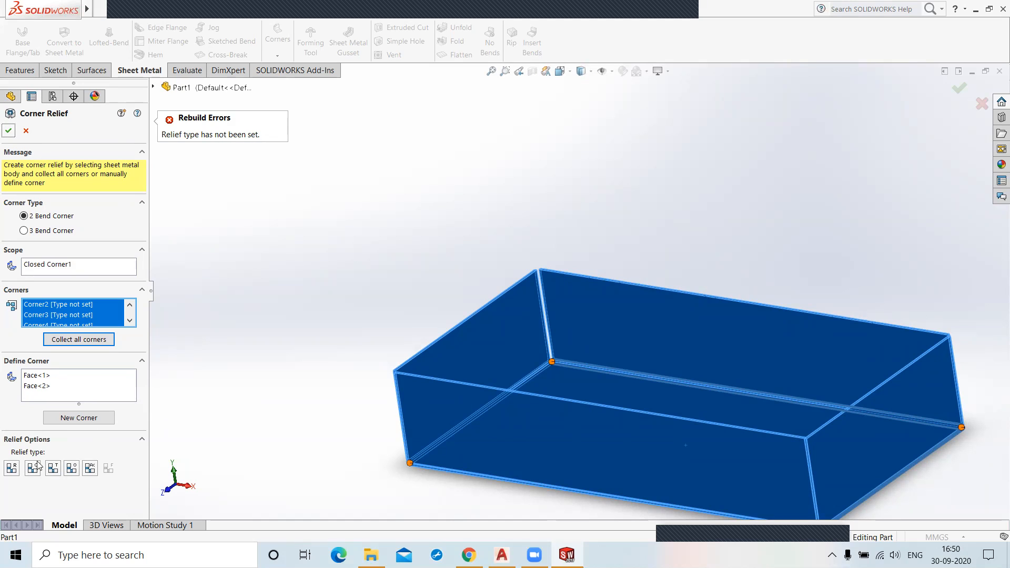
click(11, 468)
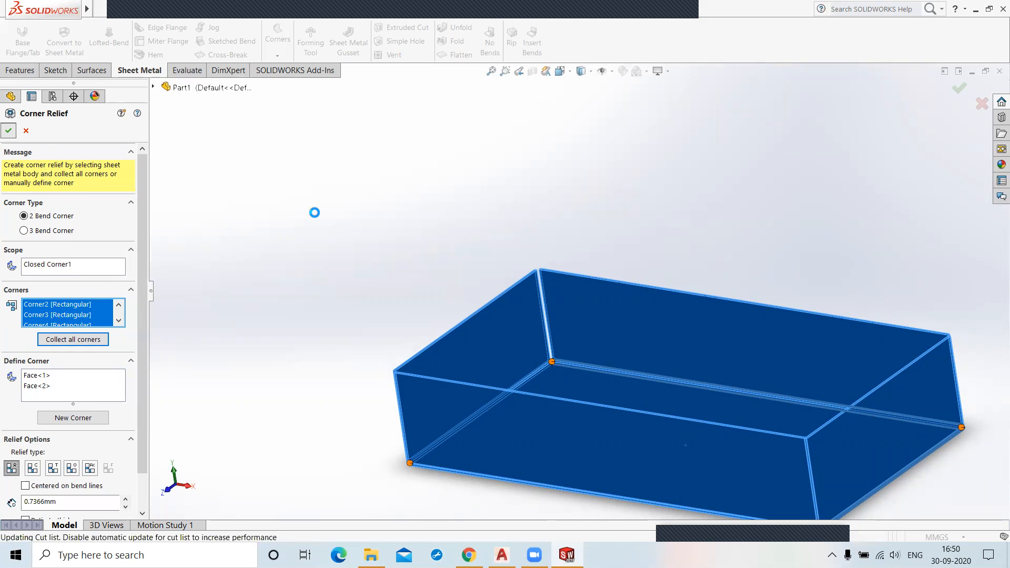
Step: Examine the rectangular relief cut at the box's open rear corner
middle_drag(621, 422, 603, 420)
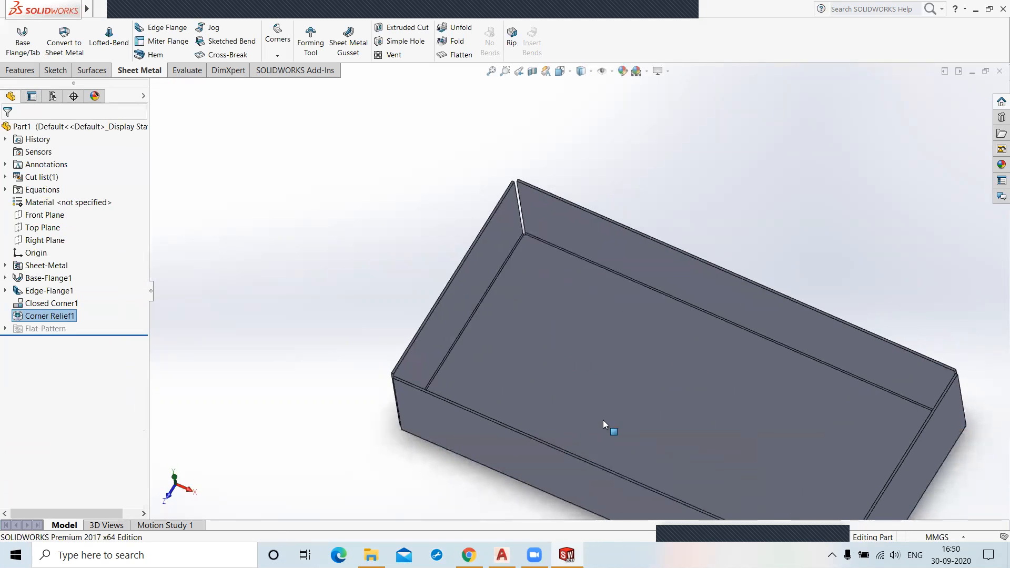
scroll(552, 250, down, 5)
scroll(551, 252, down, 5)
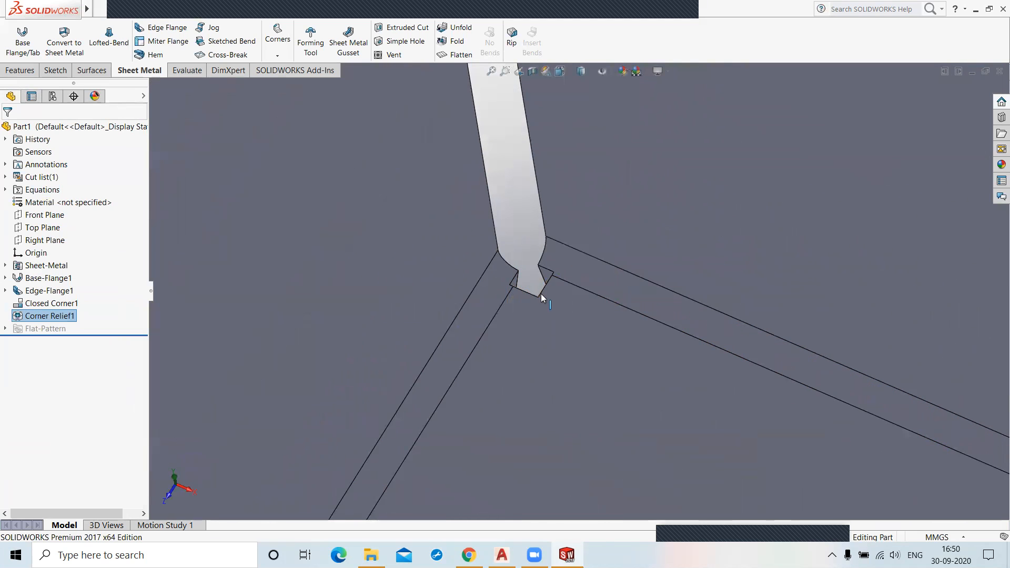
scroll(506, 301, up, 3)
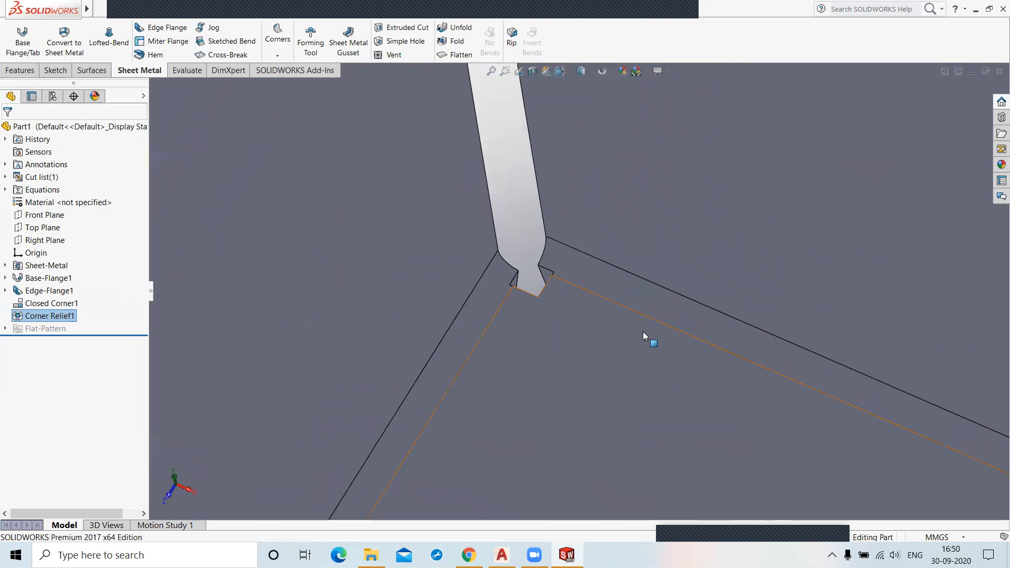
scroll(642, 332, up, 5)
scroll(644, 363, up, 1)
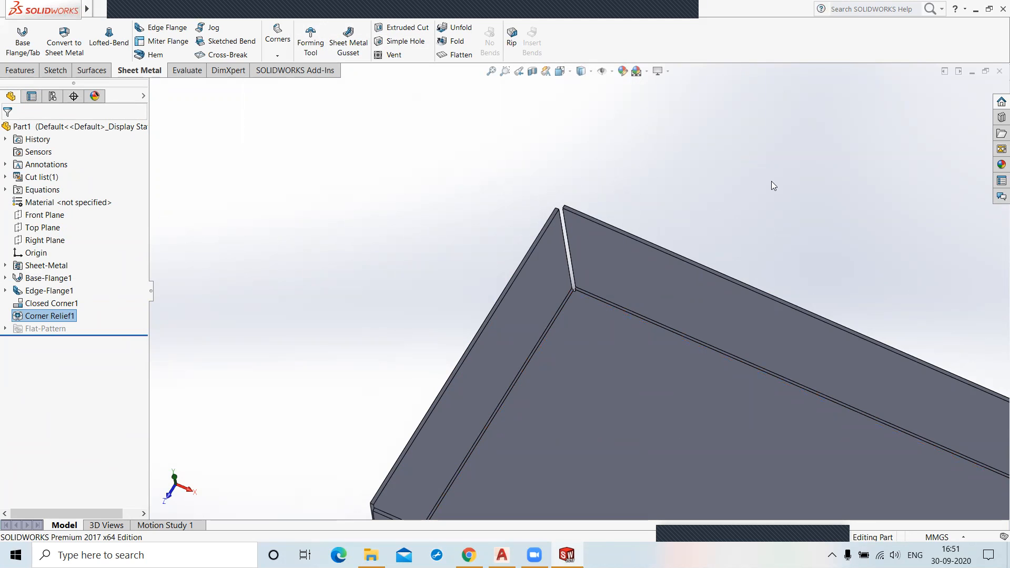
scroll(772, 181, down, 2)
scroll(771, 177, up, 4)
middle_drag(785, 171, 889, 294)
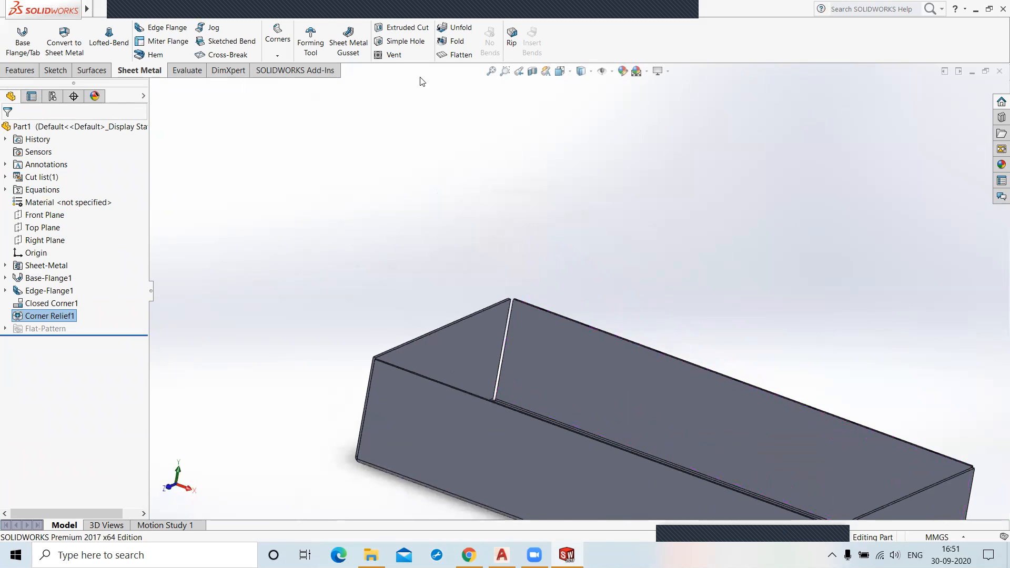
Step: Add a sheet metal gusset between the box floor and a long side flange, offset 93.75 mm, with 20 mm indent depth and 5 mm indent width
click(346, 45)
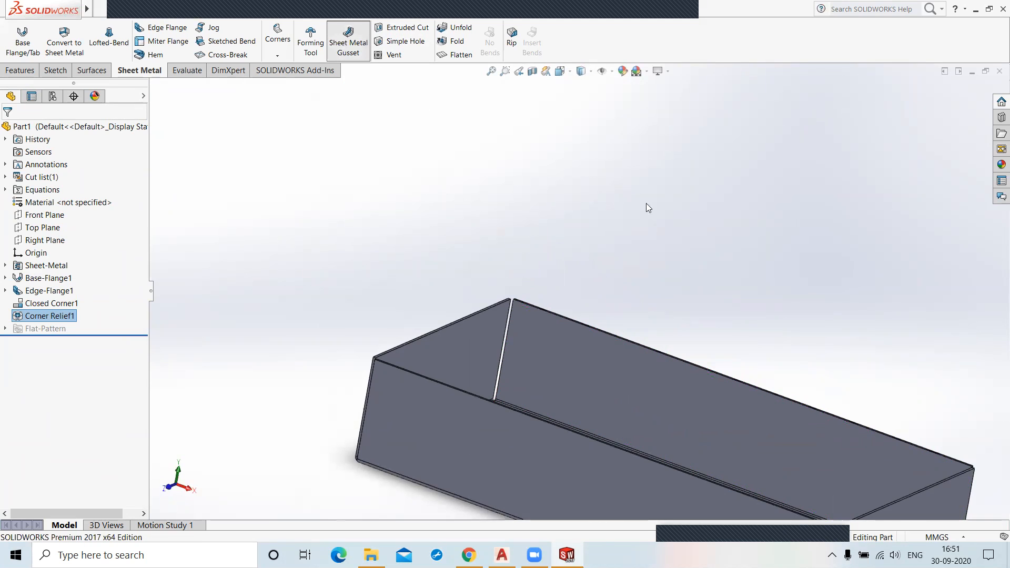
middle_drag(831, 308, 736, 390)
click(735, 390)
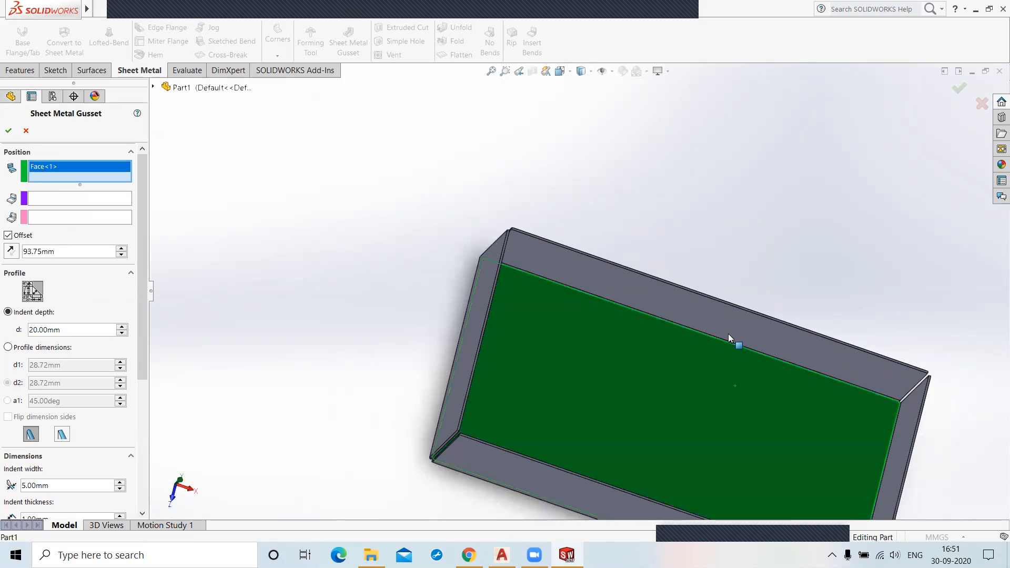
click(734, 329)
middle_drag(742, 448, 592, 470)
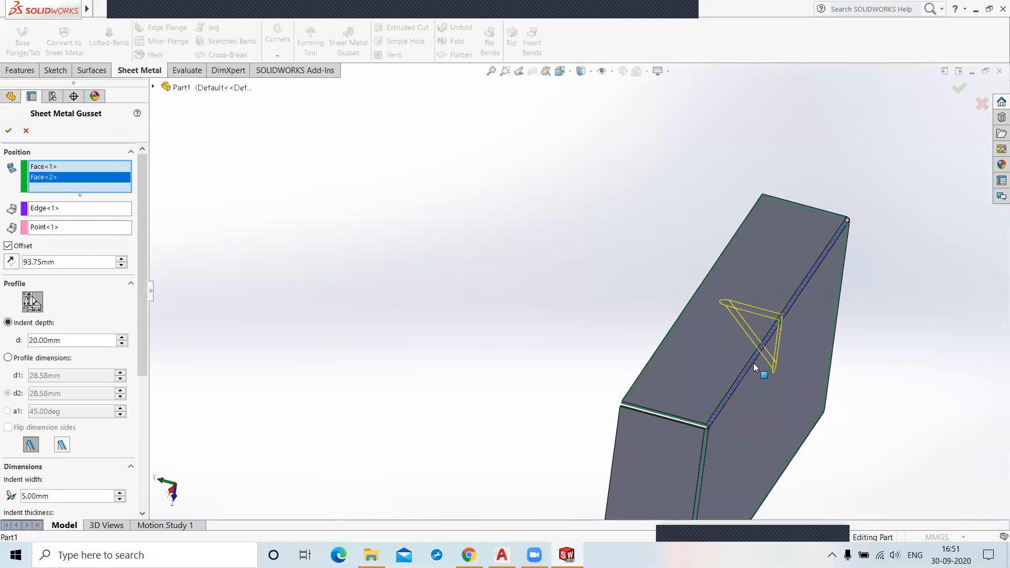
middle_drag(902, 397, 892, 438)
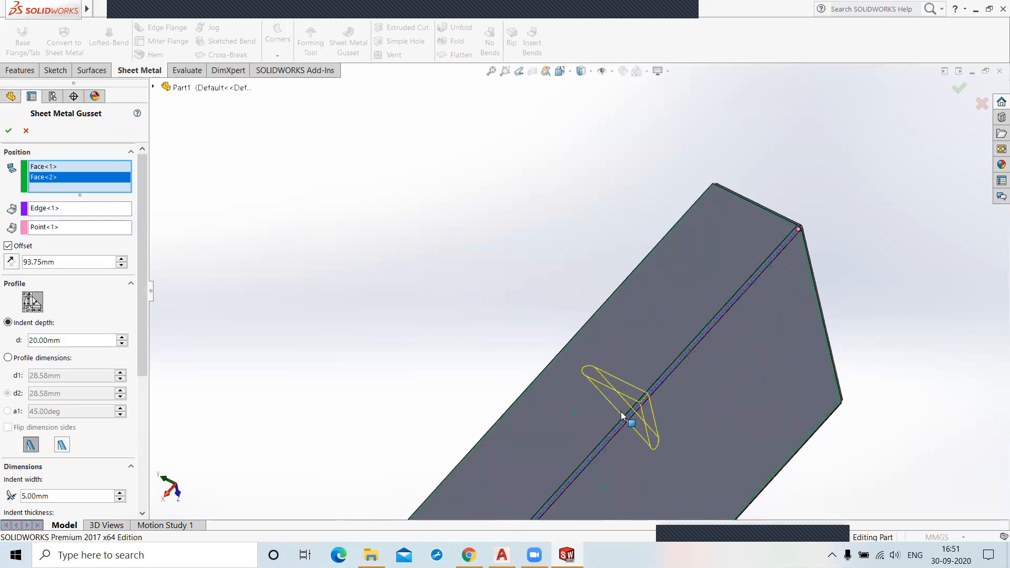
scroll(621, 412, up, 3)
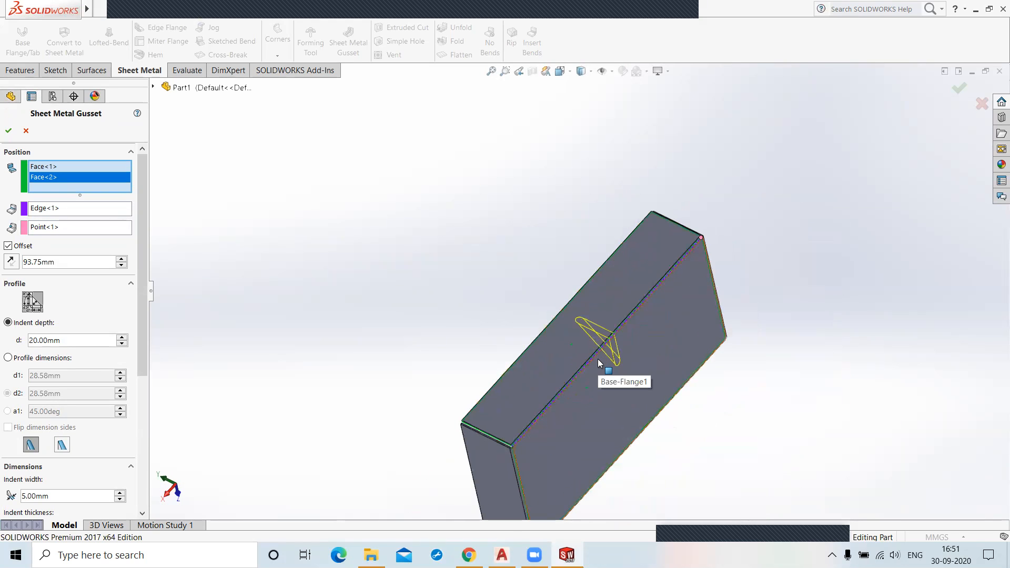
click(8, 131)
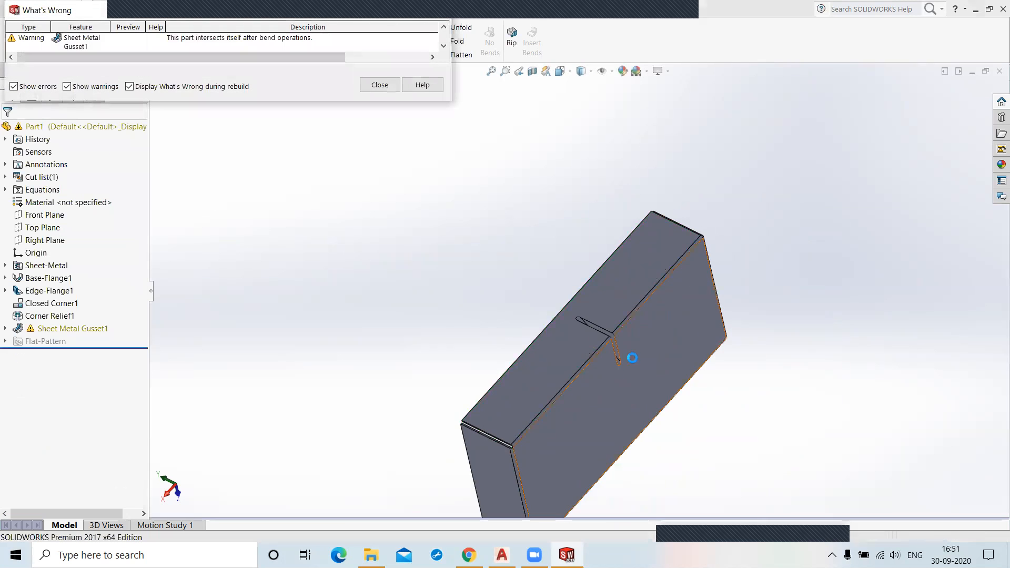
click(368, 89)
Step: Examine the gusset's shape from outside and inside the box
middle_drag(721, 401, 576, 335)
scroll(584, 269, down, 8)
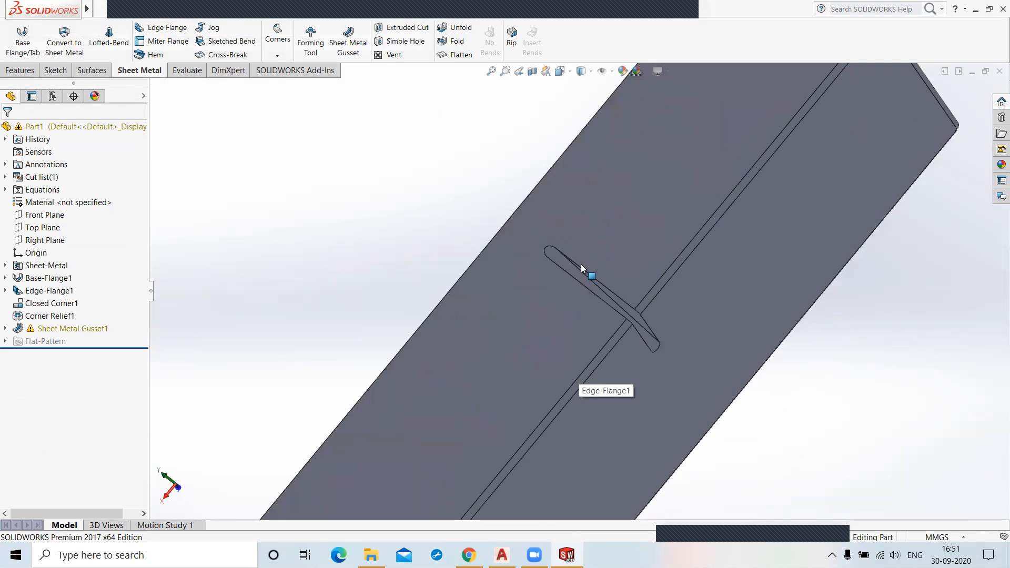
middle_drag(663, 349, 897, 459)
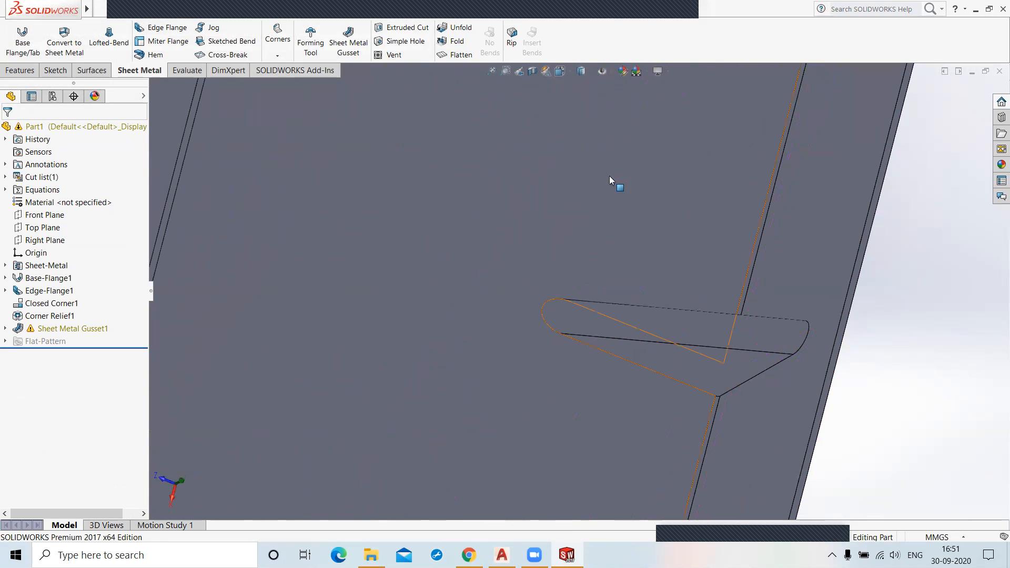
Step: Change the display style to Shaded without edges and view the whole box
click(567, 70)
click(582, 71)
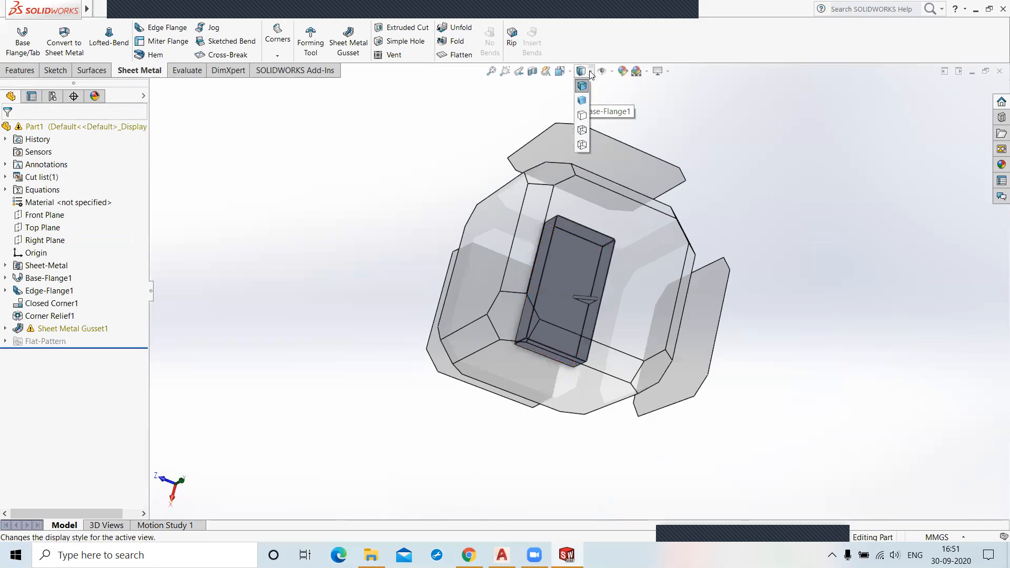
click(581, 101)
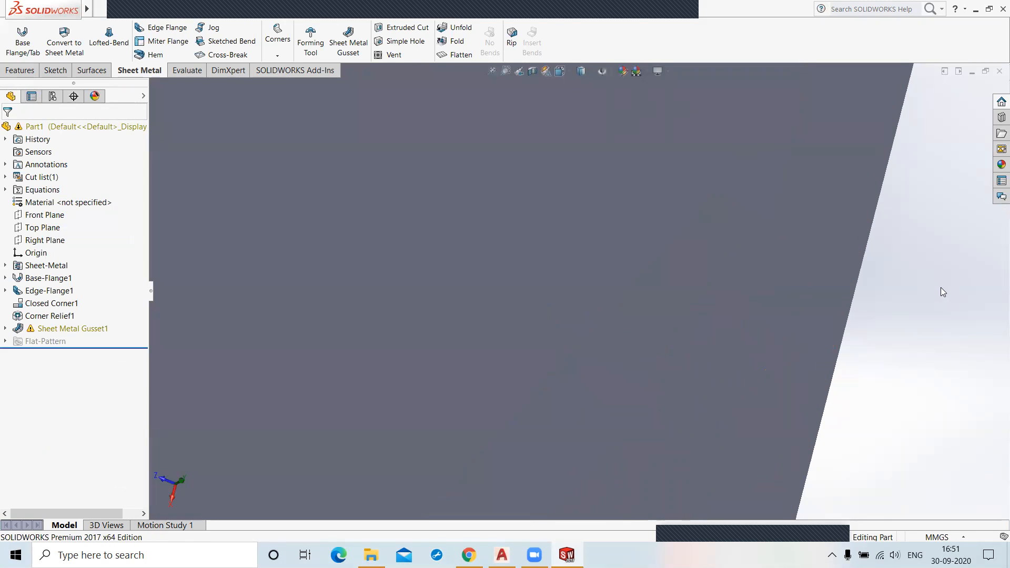
key(f)
middle_drag(857, 308, 678, 172)
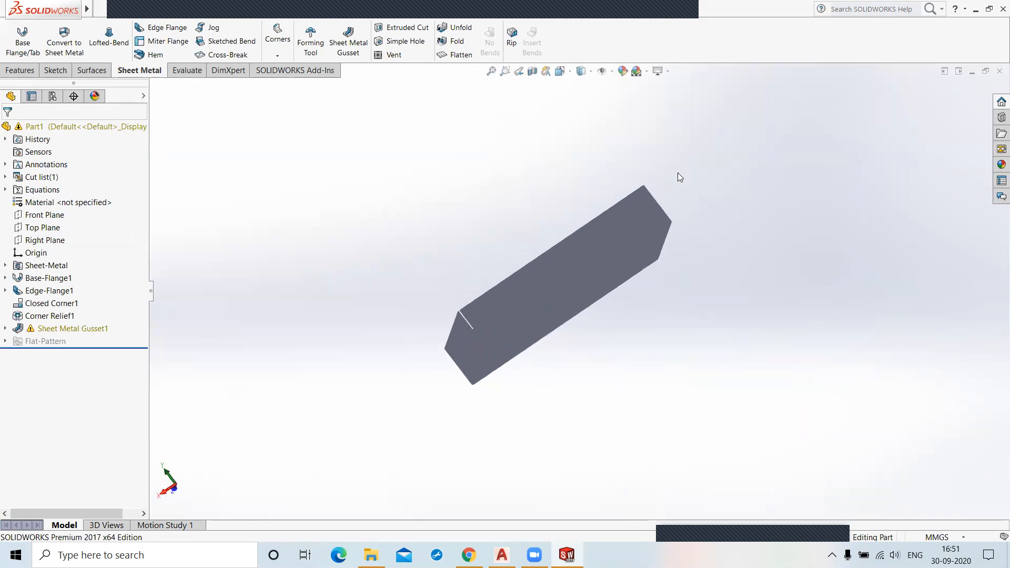
Step: Restore the Shaded With Edges display style and inspect the gusset on the long side flange
click(600, 71)
click(581, 71)
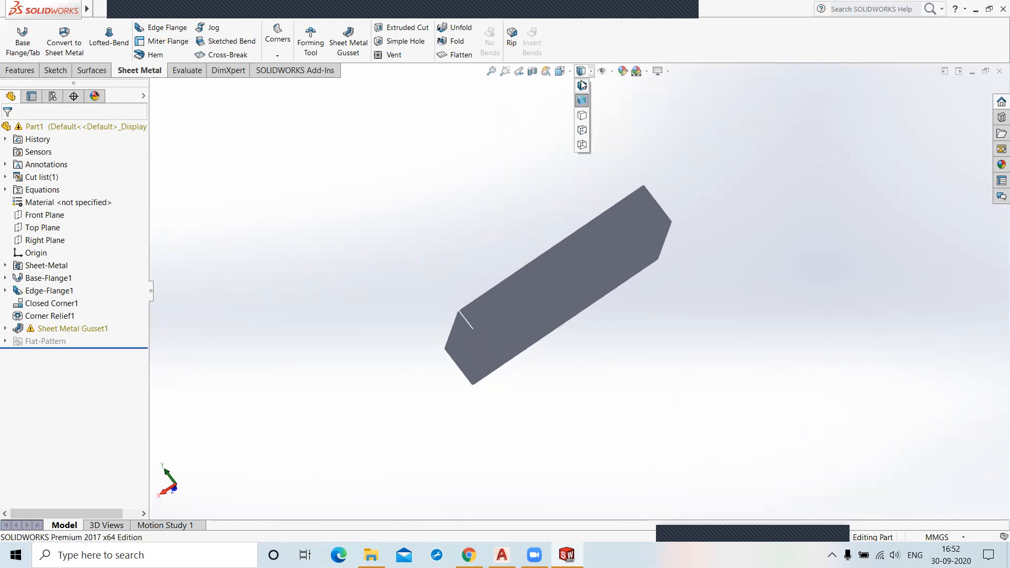
click(582, 87)
middle_drag(664, 345, 566, 285)
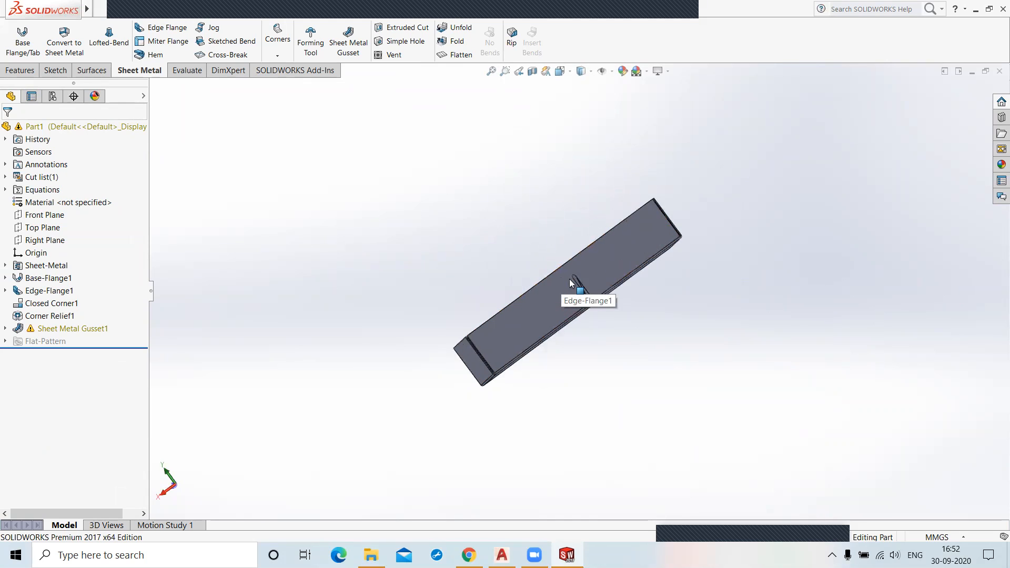
scroll(574, 290, down, 5)
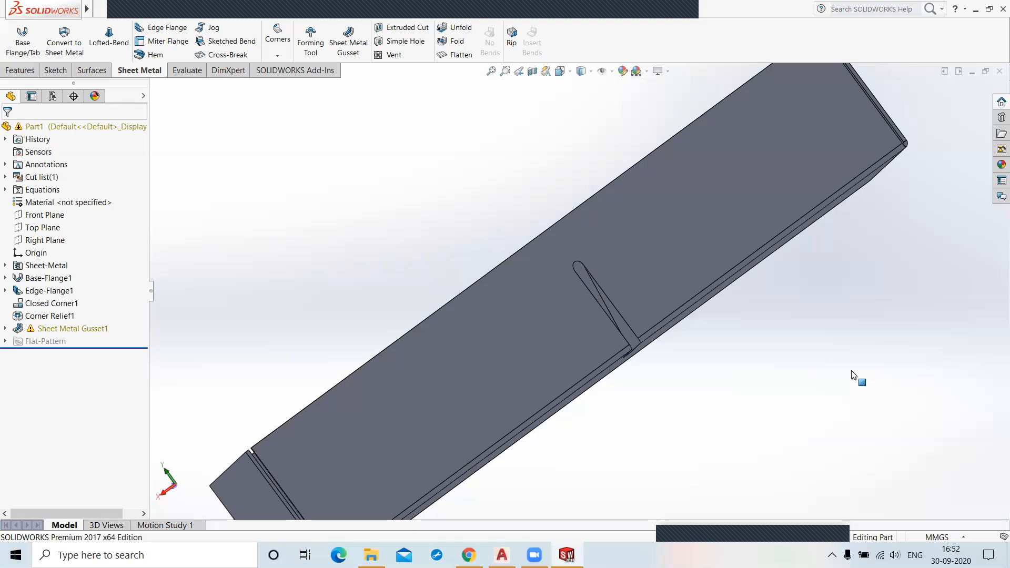
Step: Delete the sheet metal gusset feature together with its dependent sketches
click(57, 330)
click(57, 330)
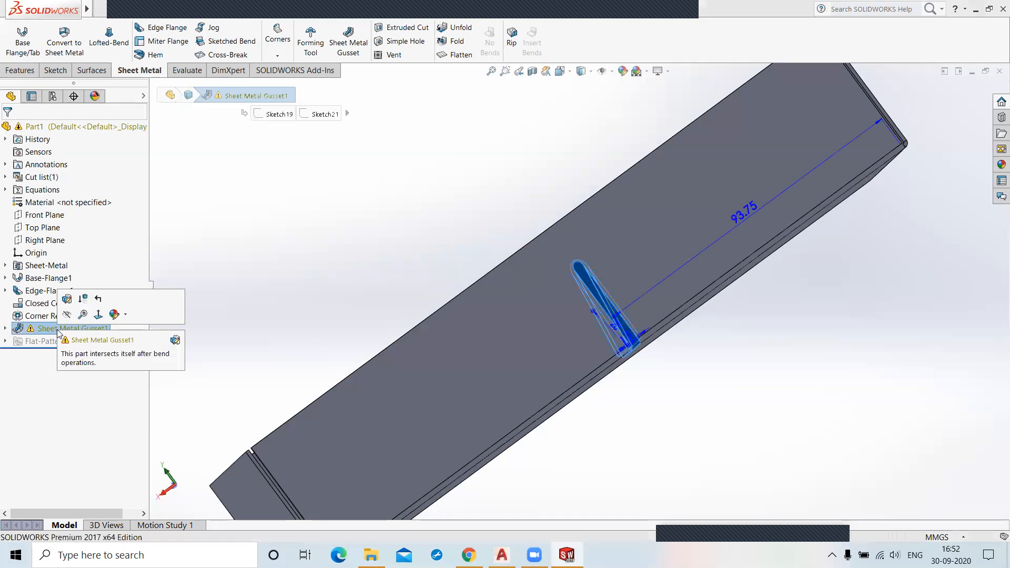
right_click(36, 328)
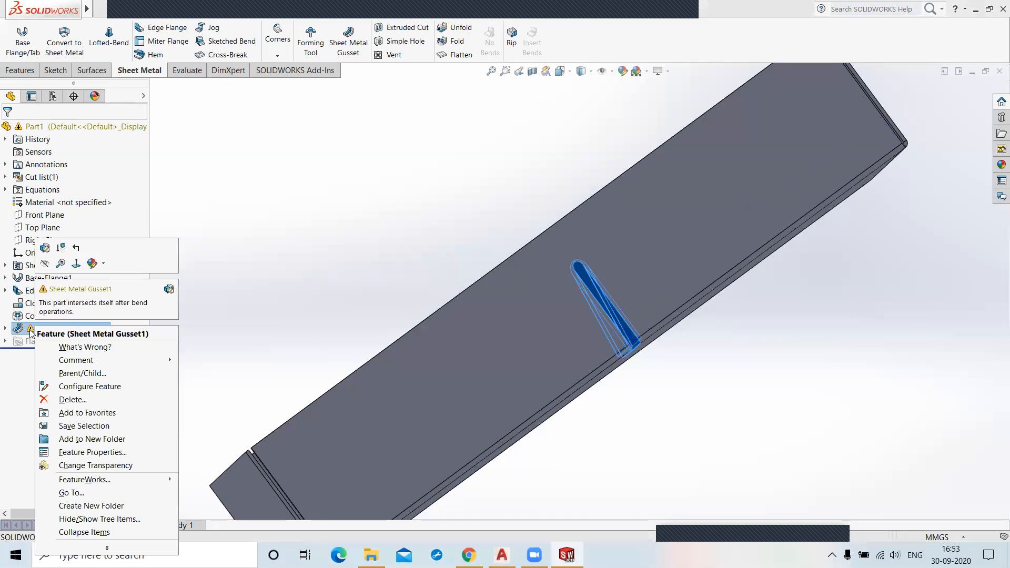
click(64, 401)
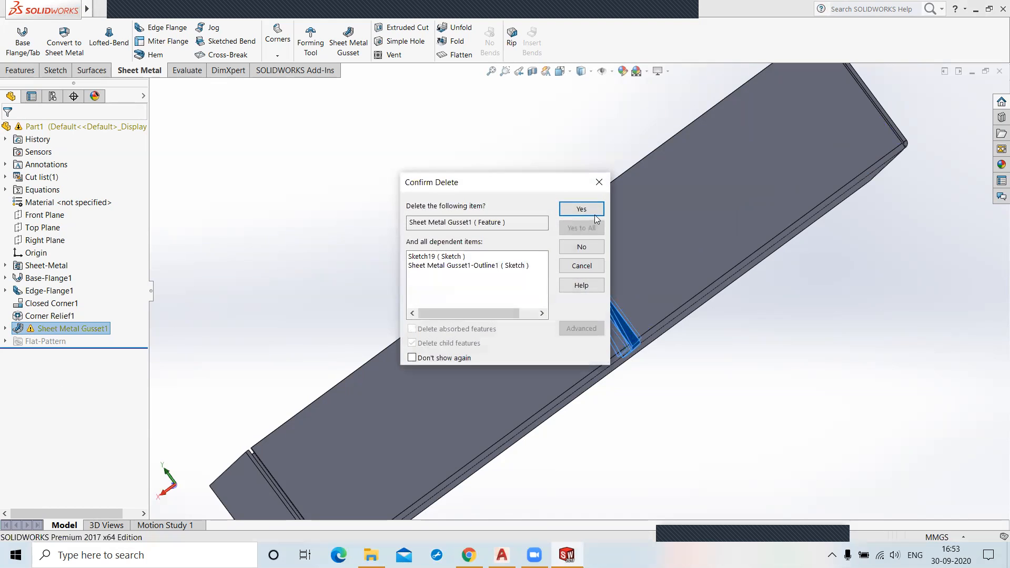
key(Return)
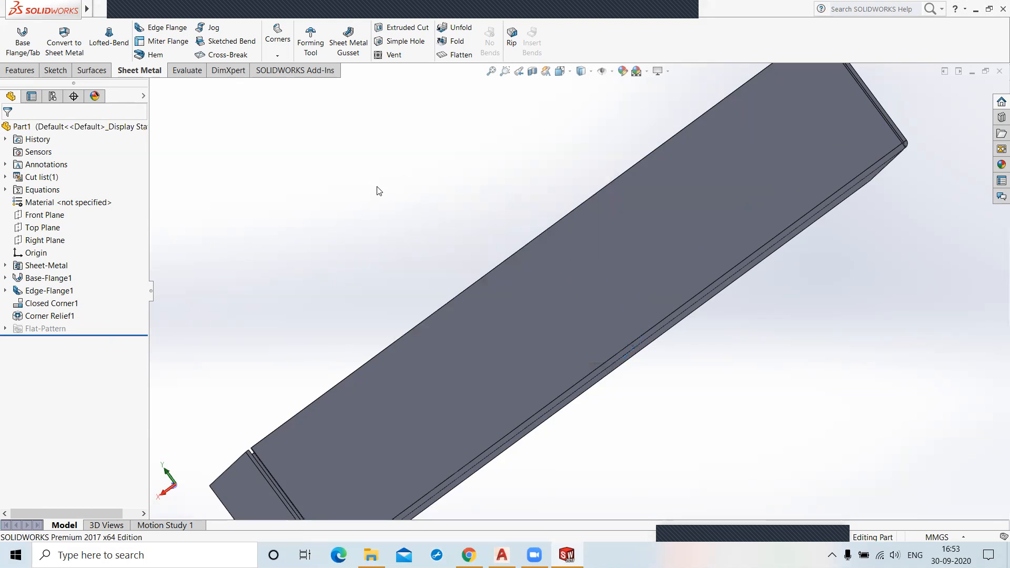
Step: Start an extruded cut on the box's inner floor and sketch a circle of about 10.5 mm radius towards one short end
middle_drag(385, 189, 510, 240)
scroll(510, 241, up, 6)
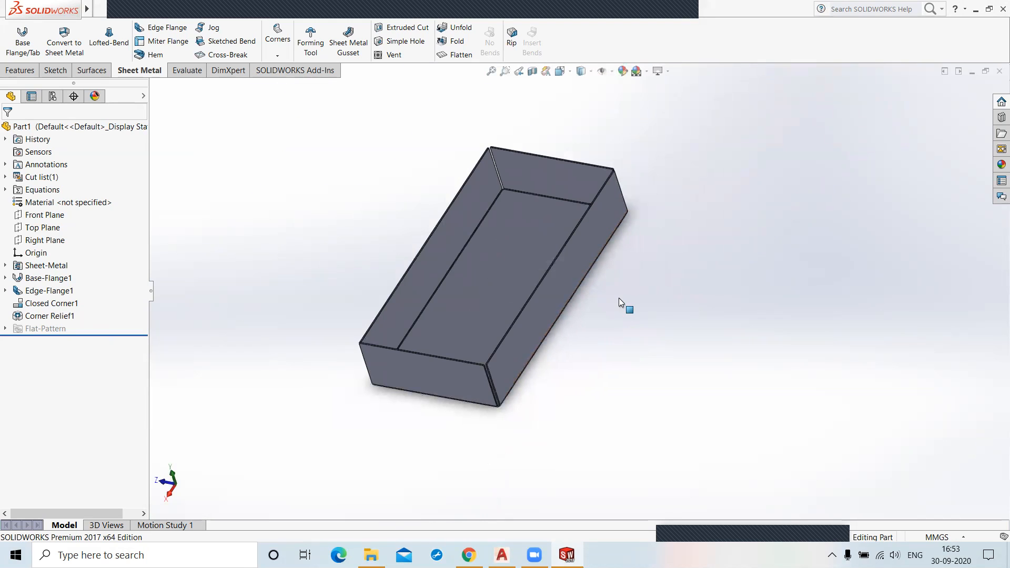
middle_drag(619, 298, 626, 312)
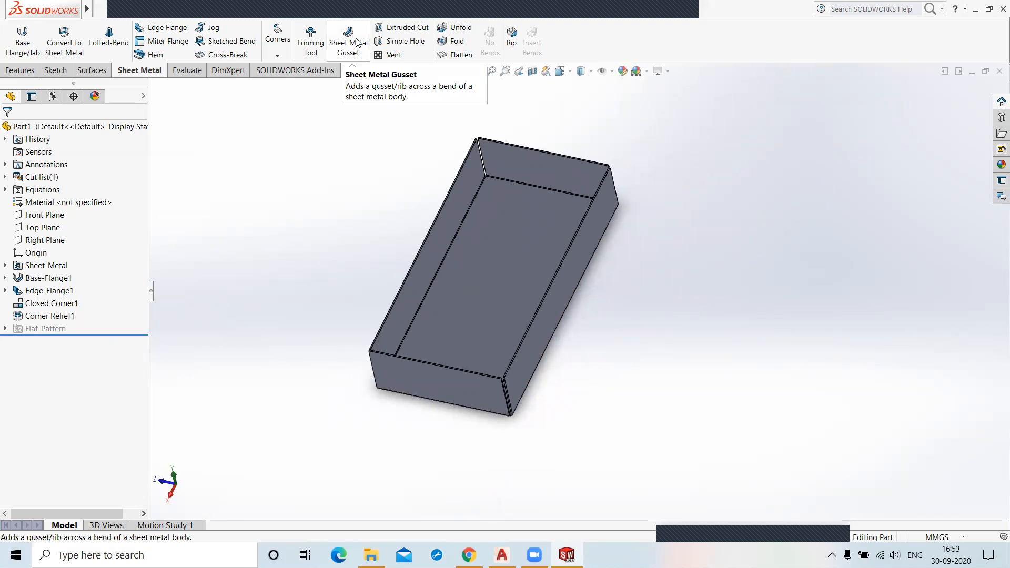
click(394, 31)
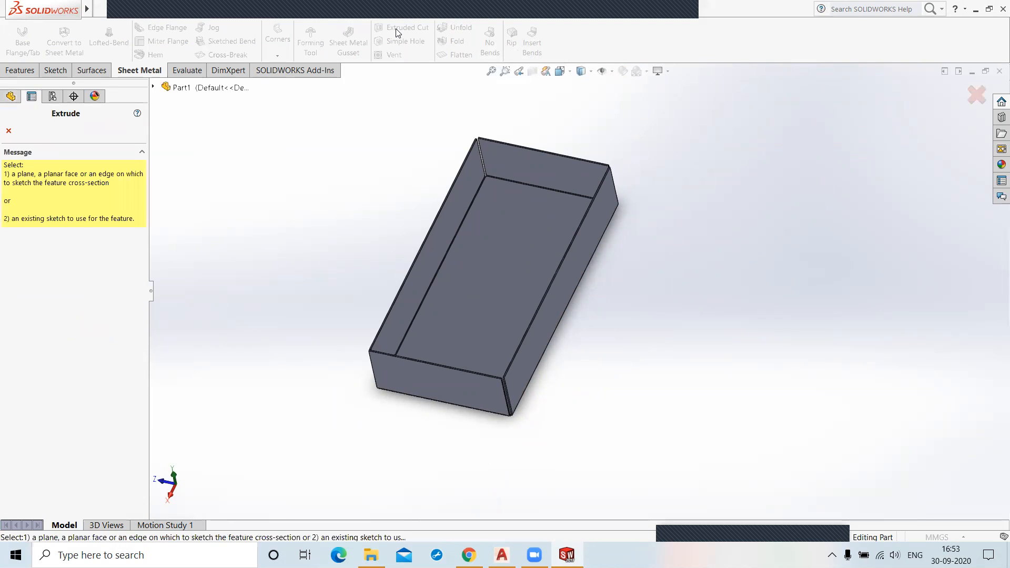
click(510, 264)
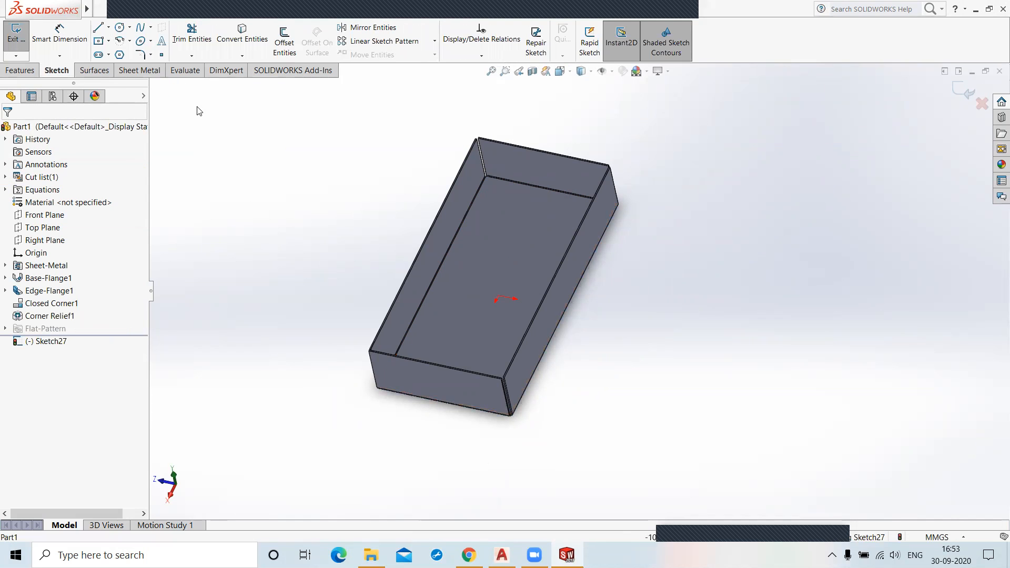
click(120, 27)
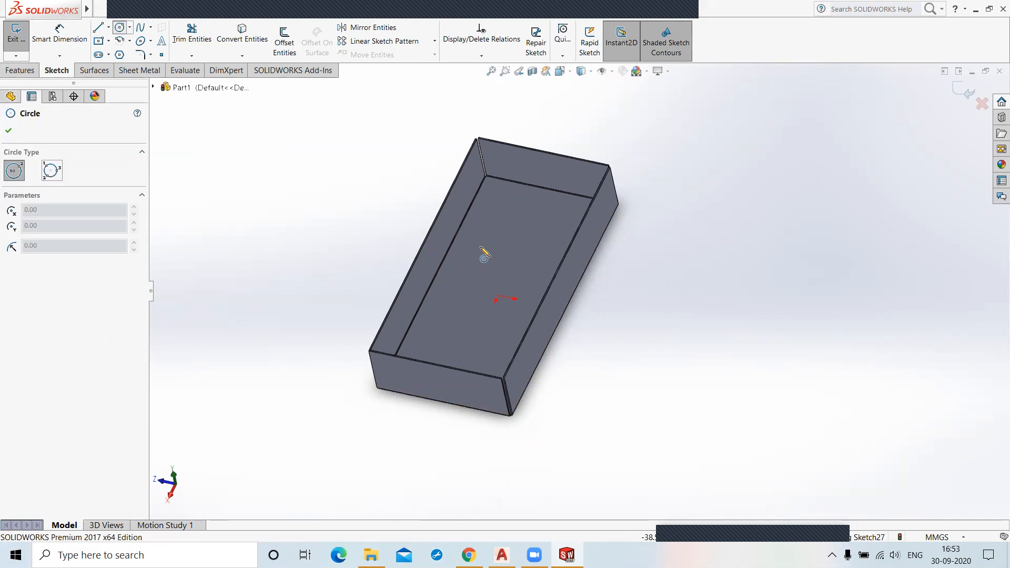
click(519, 225)
click(528, 239)
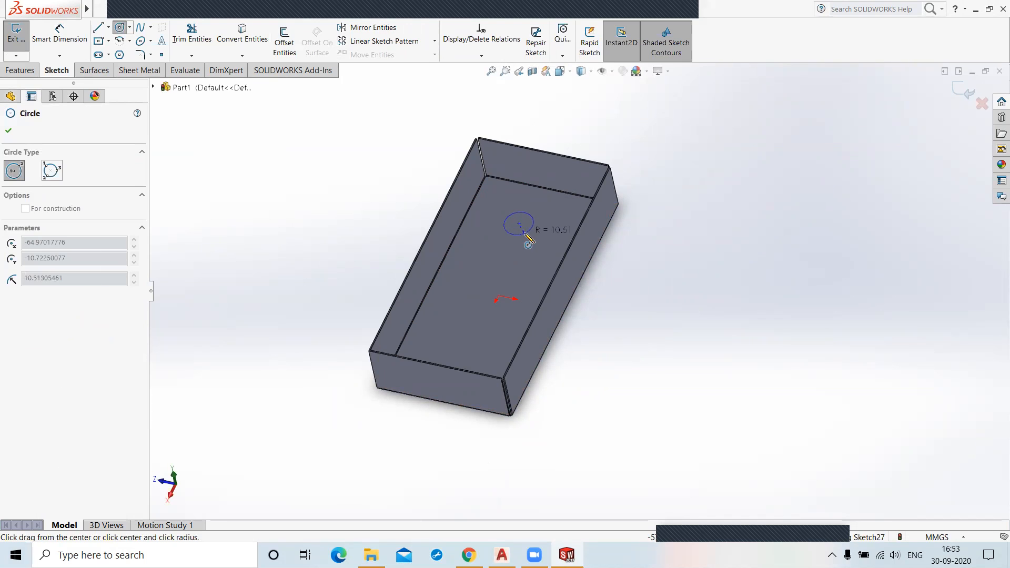
click(18, 130)
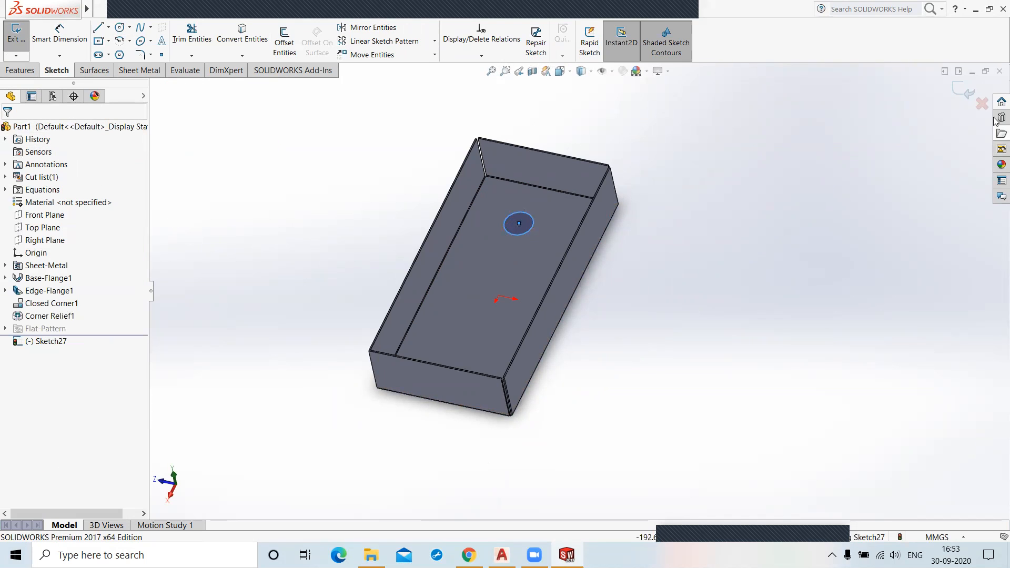
Step: Cut the circle through the floor with a 10 mm blind Extruded Cut, keeping Normal cut on
click(958, 92)
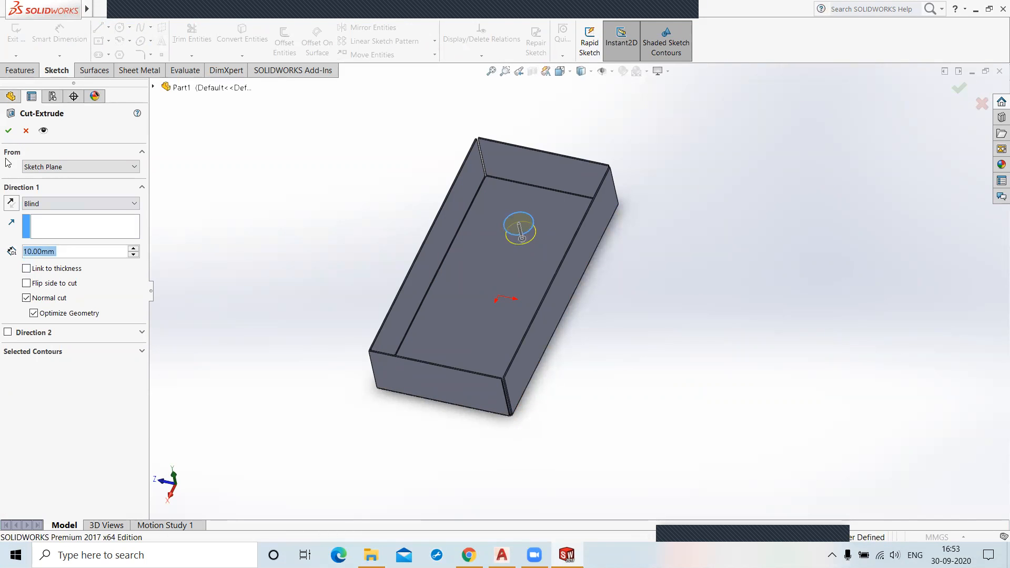
click(9, 133)
middle_drag(293, 241, 299, 343)
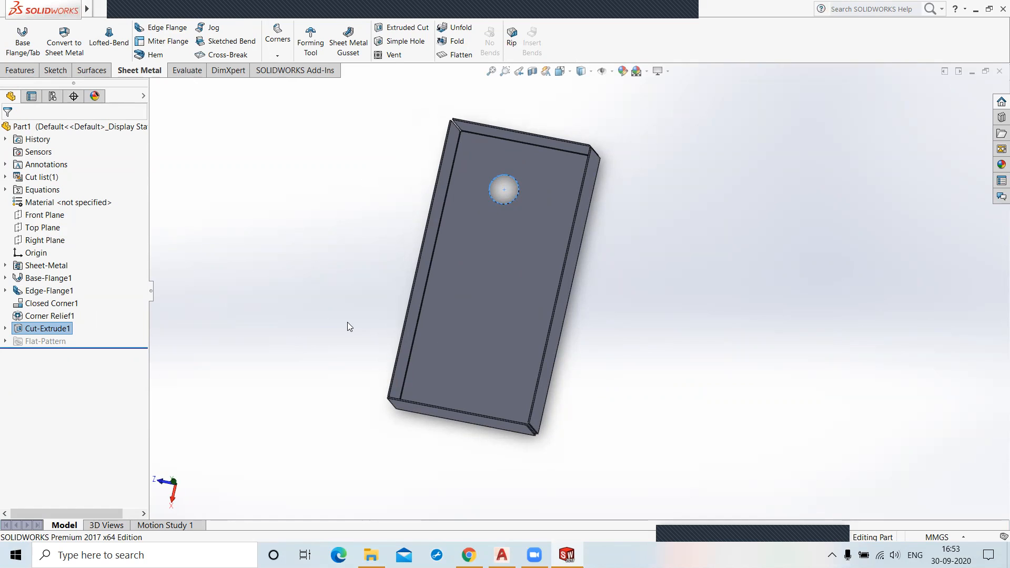
Step: Place a Simple Hole of 10 mm diameter and 10 mm blind depth near the middle of the box floor
click(407, 41)
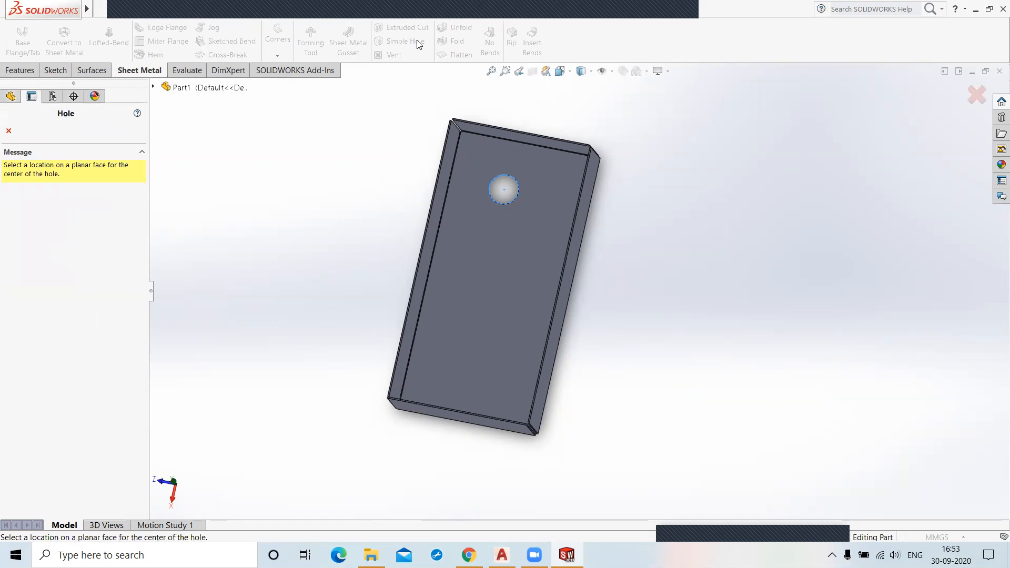
click(490, 262)
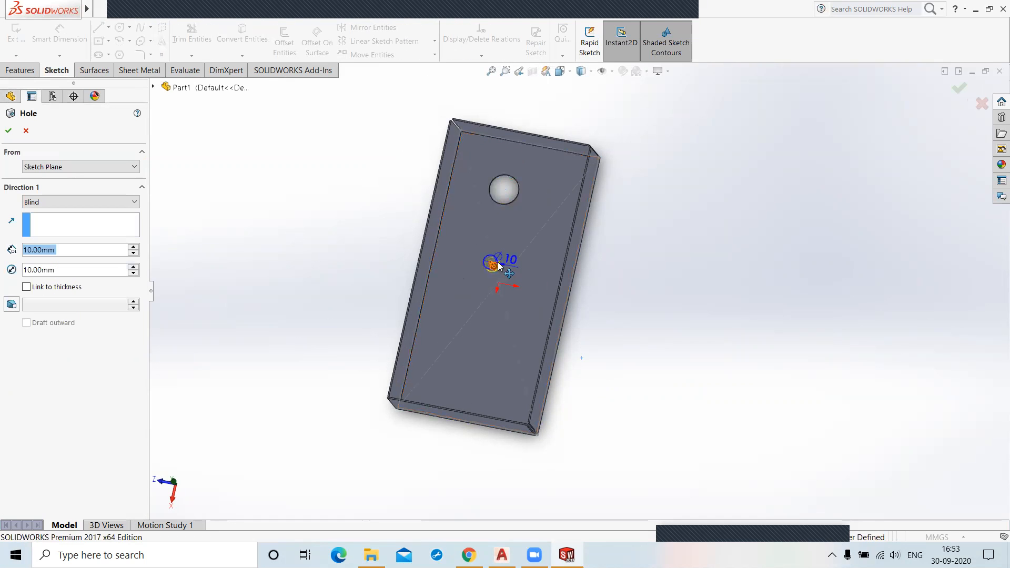
scroll(489, 270, up, 4)
scroll(489, 270, down, 4)
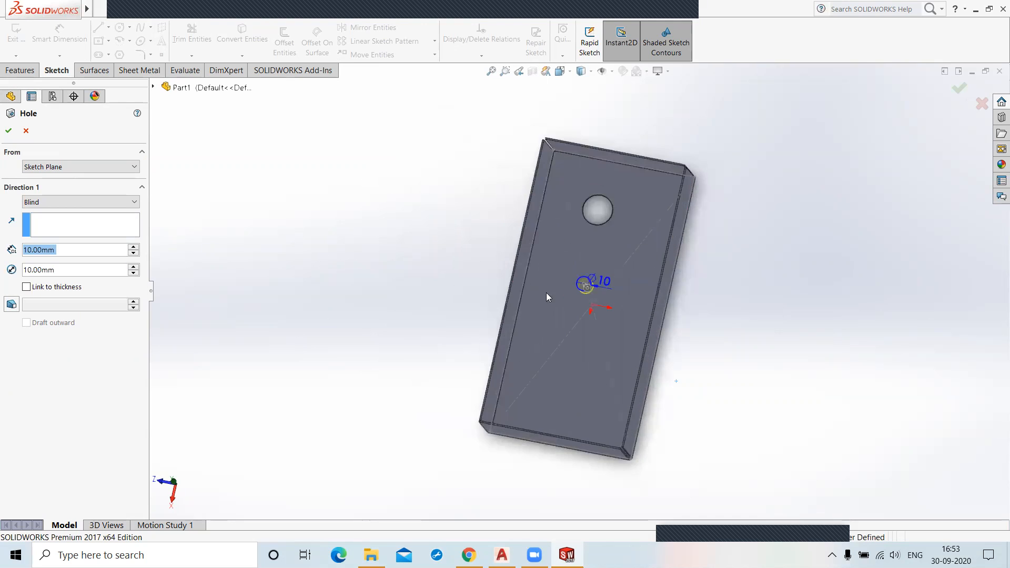
scroll(619, 299, down, 5)
mouse_move(723, 377)
middle_down()
mouse_move(741, 286)
mouse_move(688, 285)
middle_up()
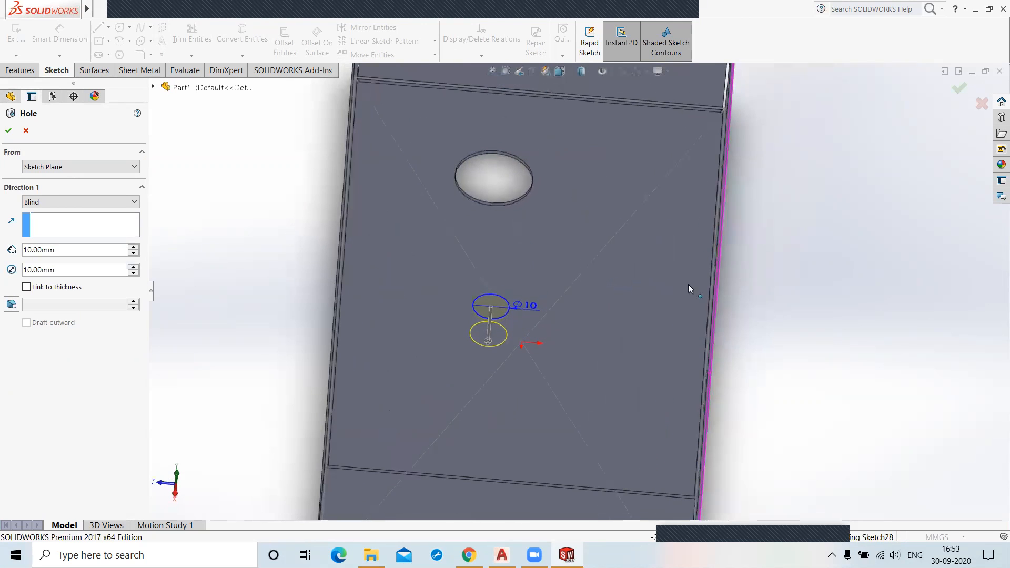
Step: Set the simple hole's diameter to 5 mm and create it with a Blind end condition, 10 mm deep
click(521, 309)
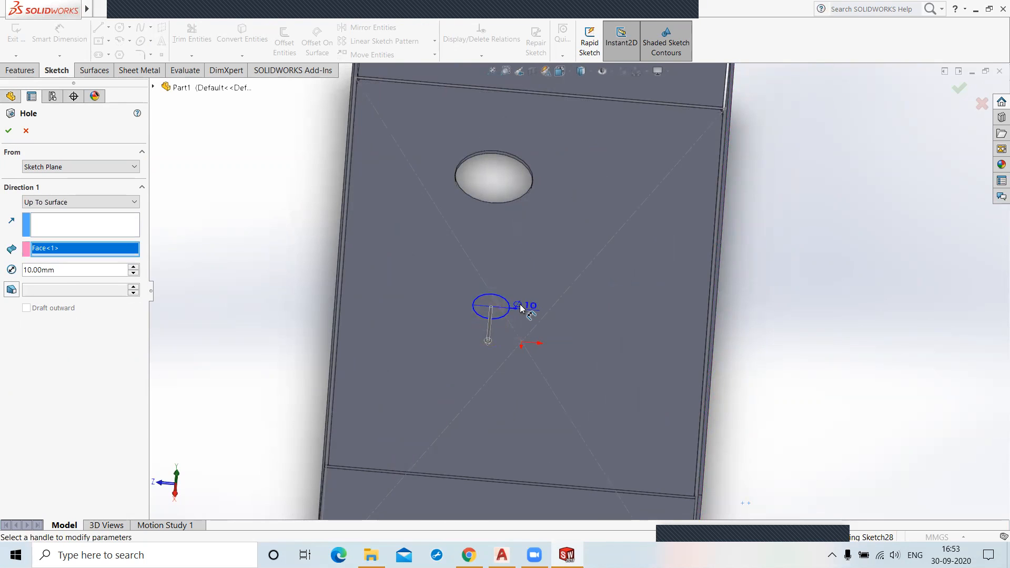
drag(61, 271, 16, 275)
text(5)
key(Return)
click(9, 131)
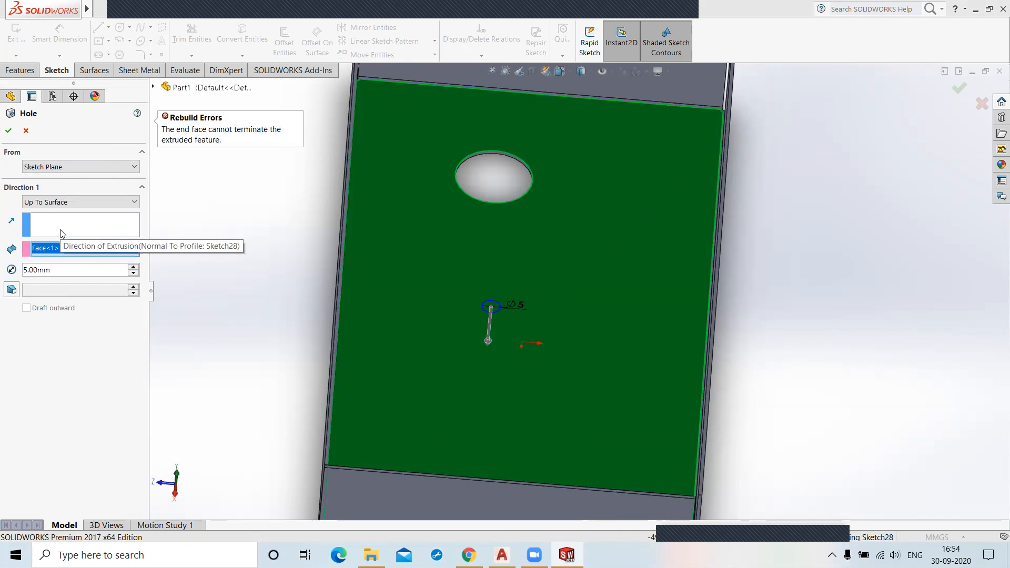
click(62, 203)
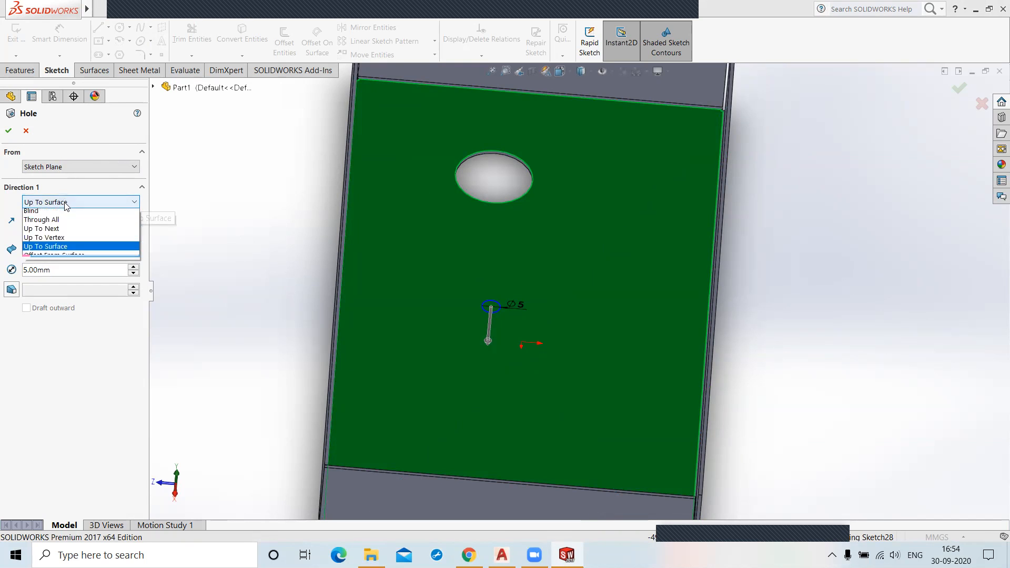
click(61, 216)
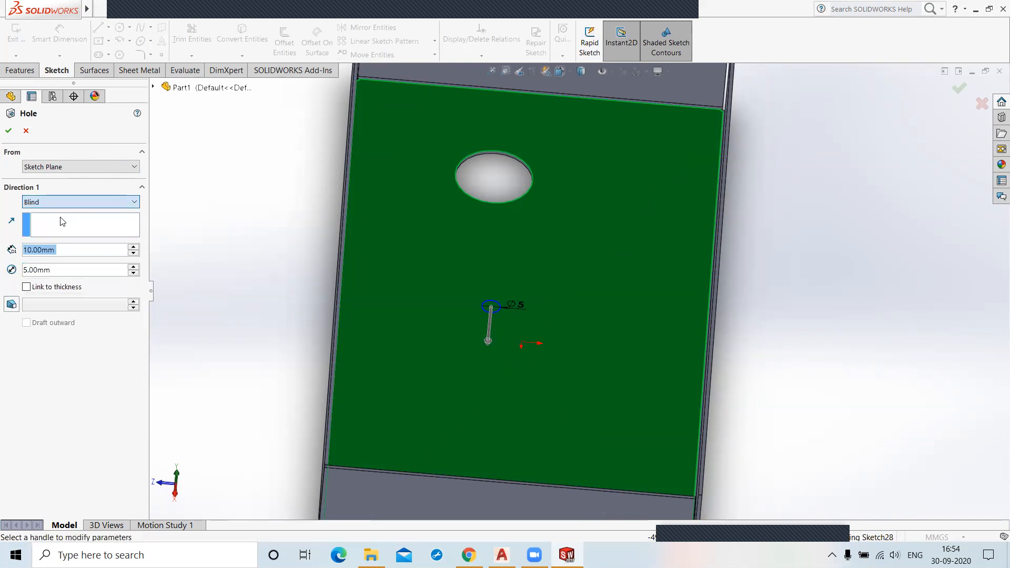
click(8, 130)
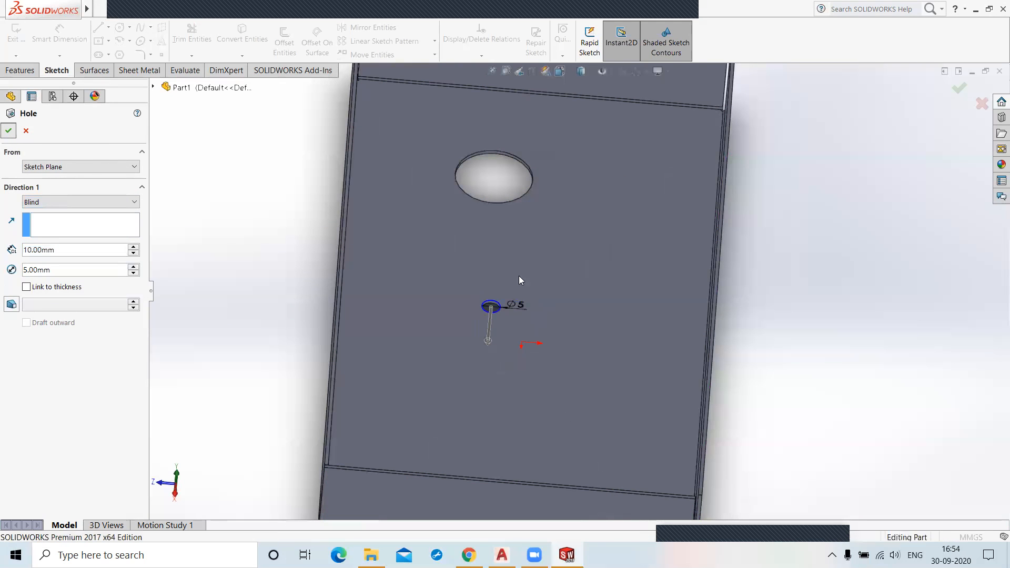
middle_drag(990, 350, 952, 404)
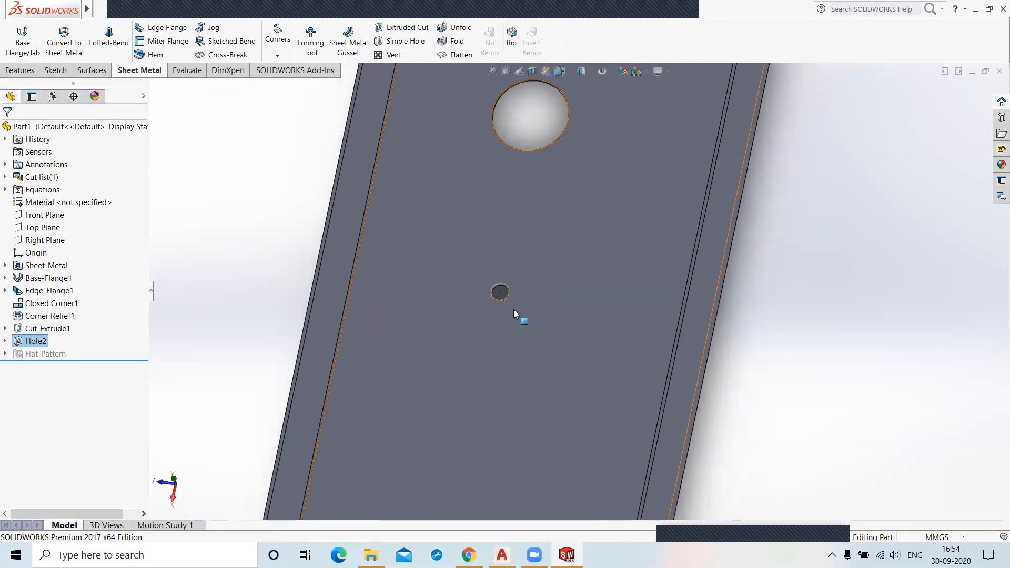
scroll(515, 306, up, 4)
scroll(530, 301, down, 3)
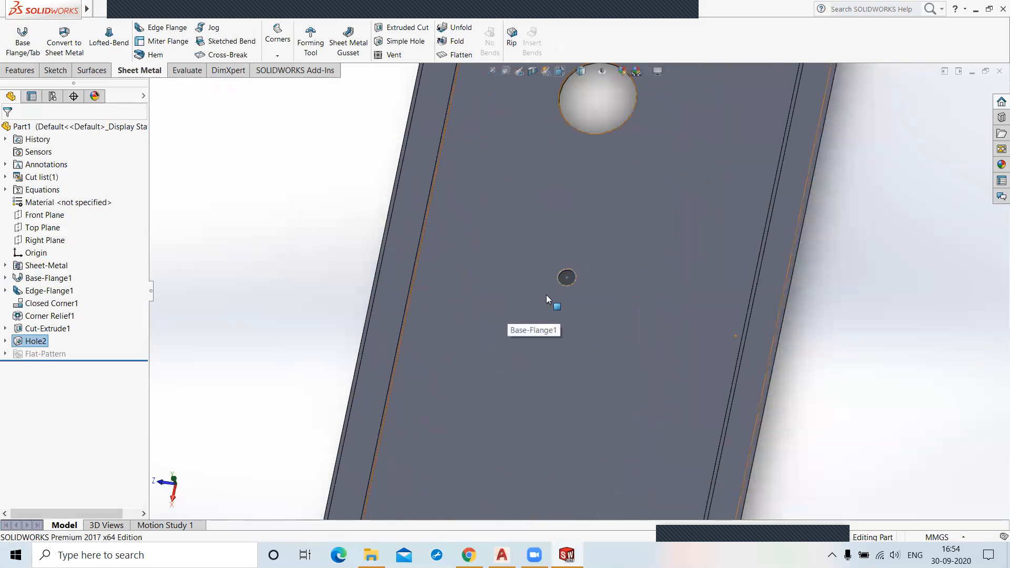
Step: Start a circle sketch on the outer face of the box's short end flange and view the face straight on
scroll(546, 297, up, 2)
scroll(546, 295, up, 2)
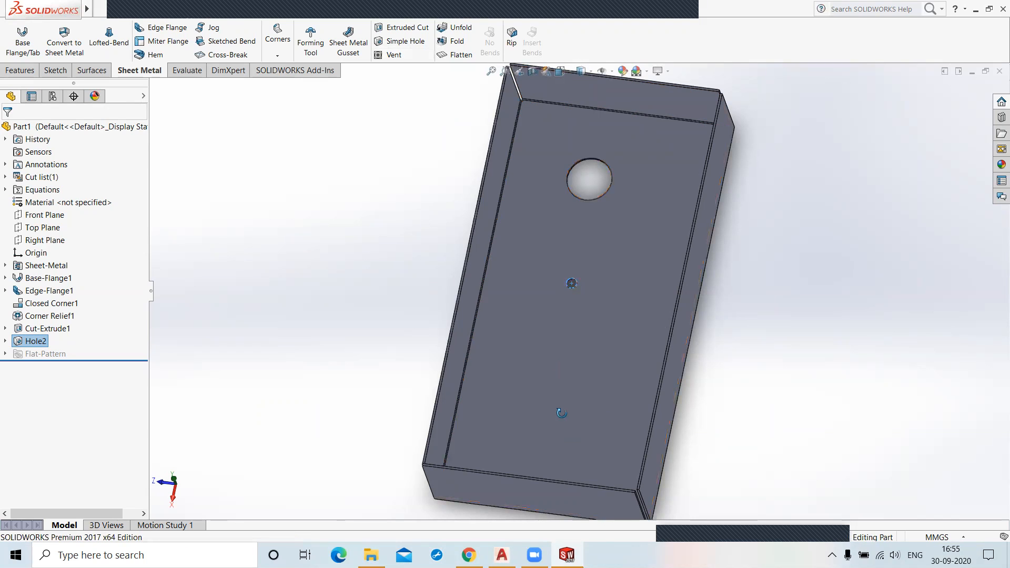
middle_drag(562, 412, 582, 419)
click(551, 456)
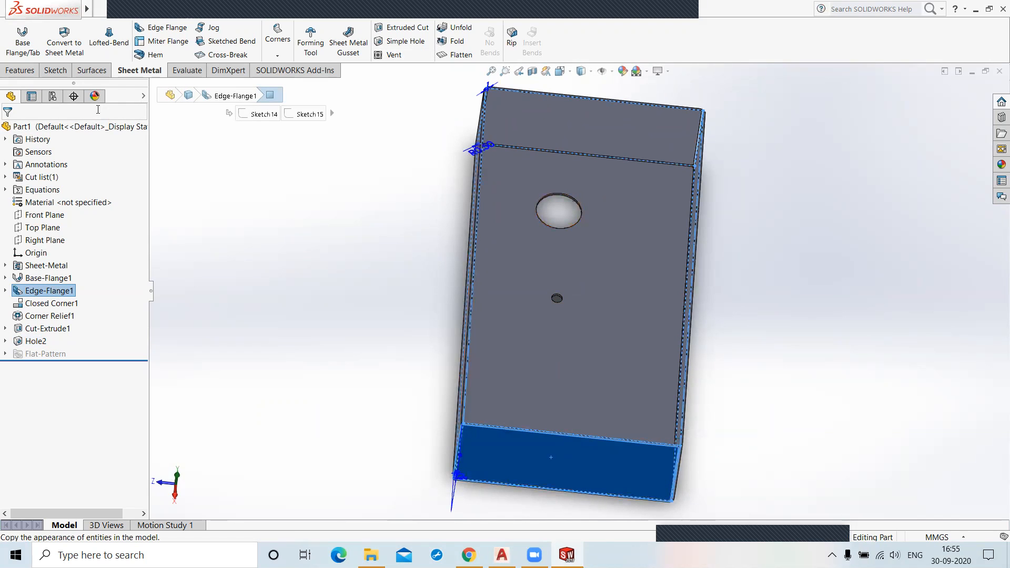
click(56, 71)
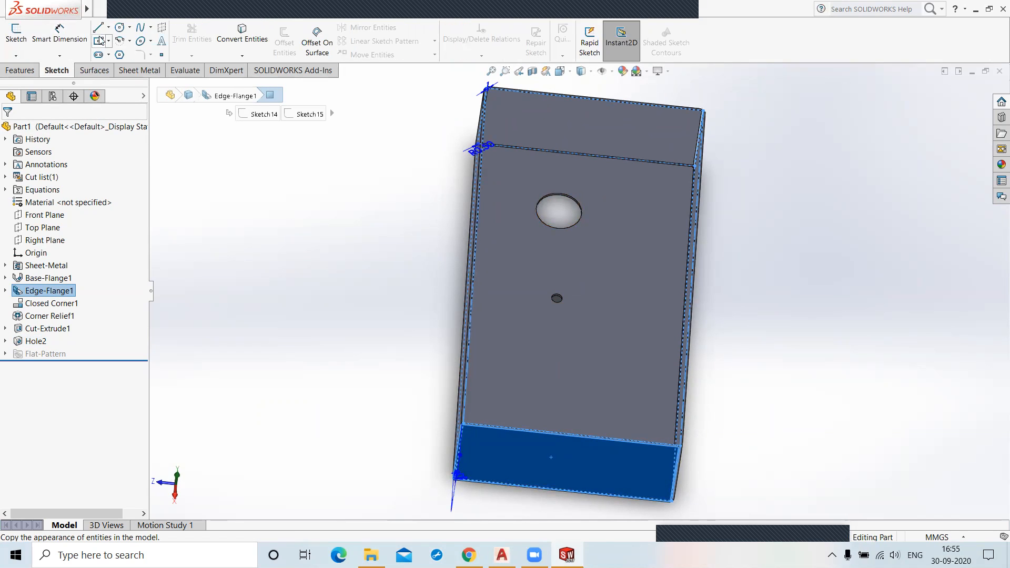
click(119, 27)
middle_drag(756, 440, 765, 375)
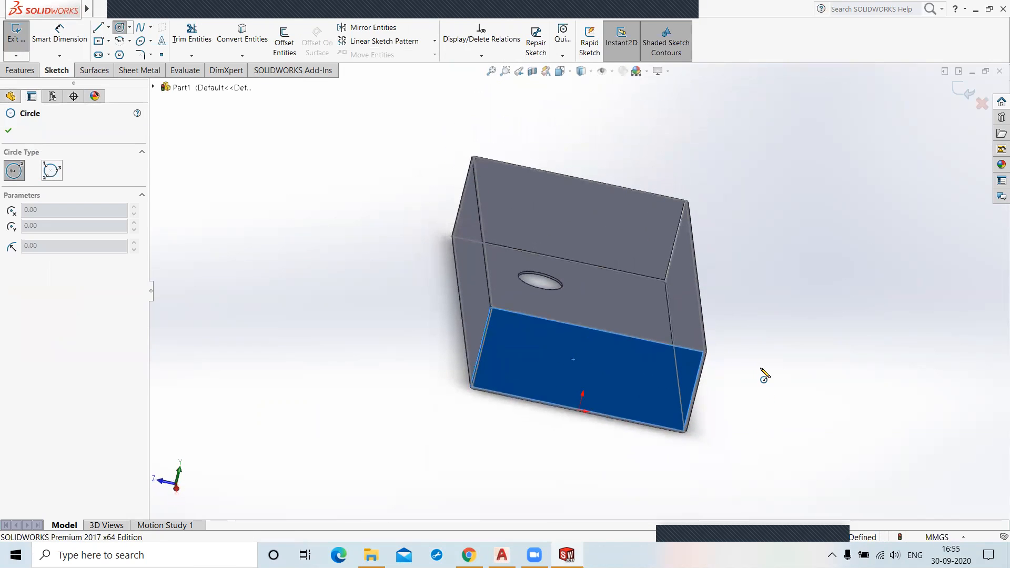
key(ctrl+8)
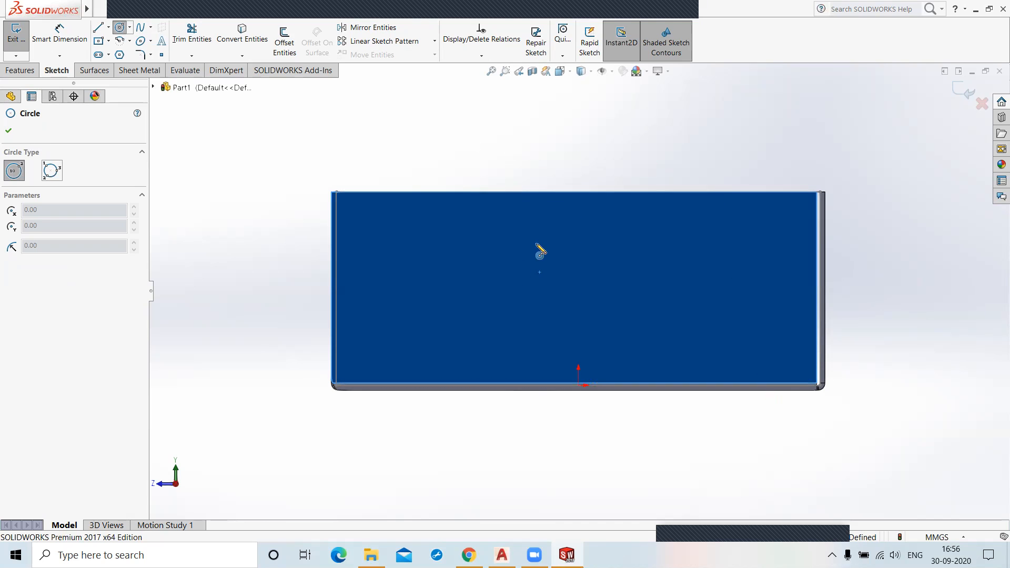
Step: Sketch a circle near the middle of the flange face and dimension its diameter to 15 mm
click(566, 274)
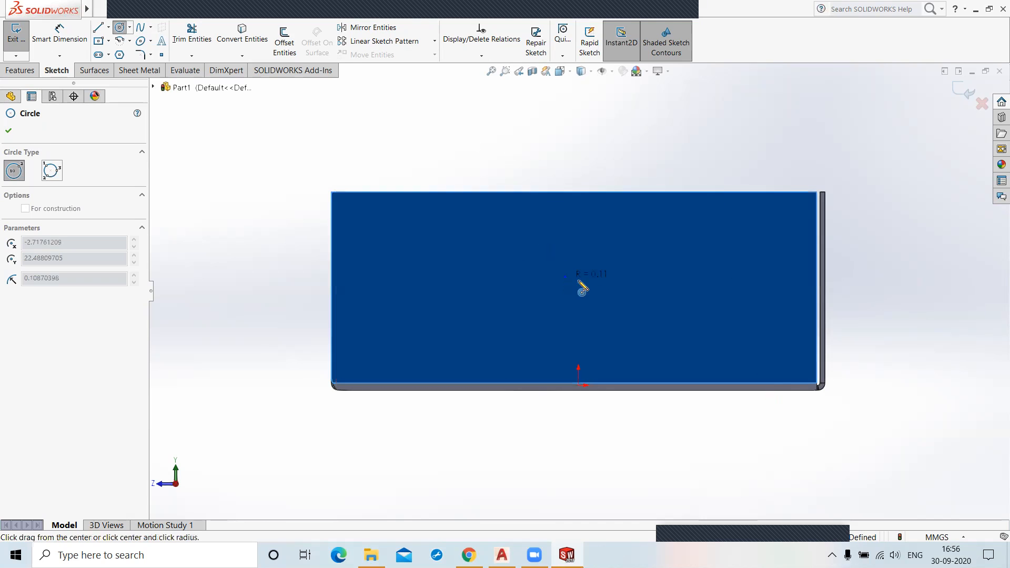
click(607, 287)
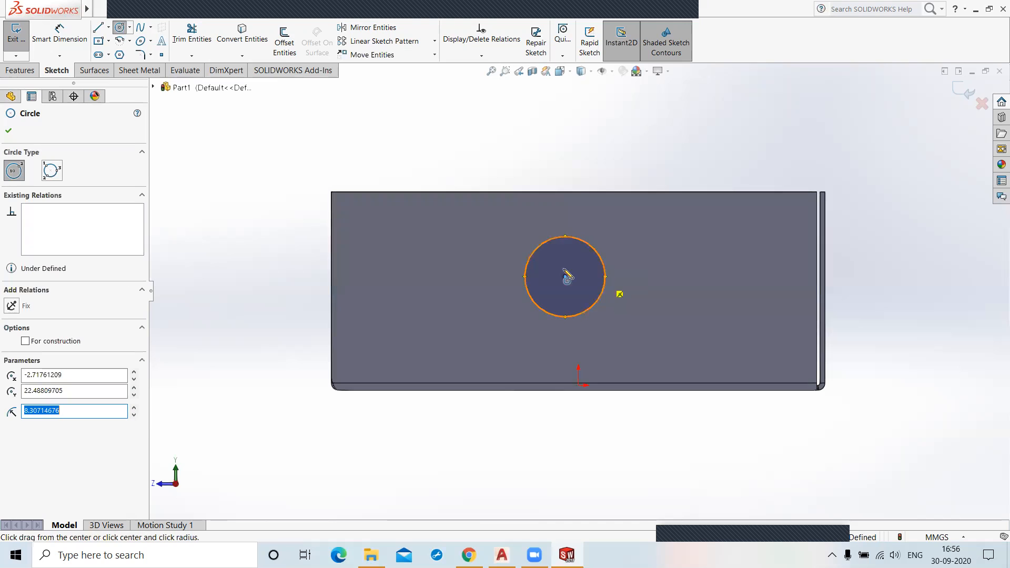
click(59, 35)
click(529, 263)
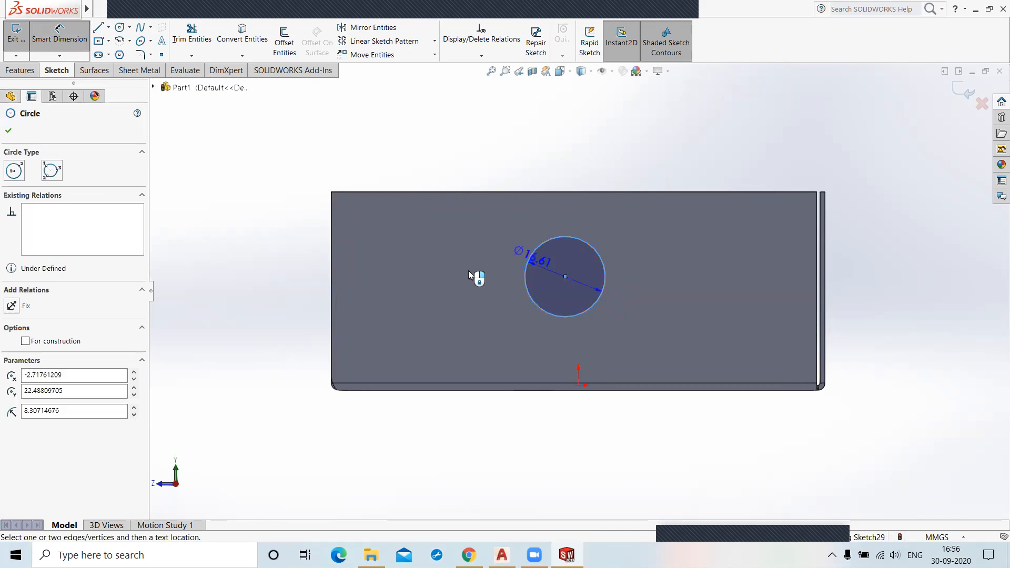
click(467, 282)
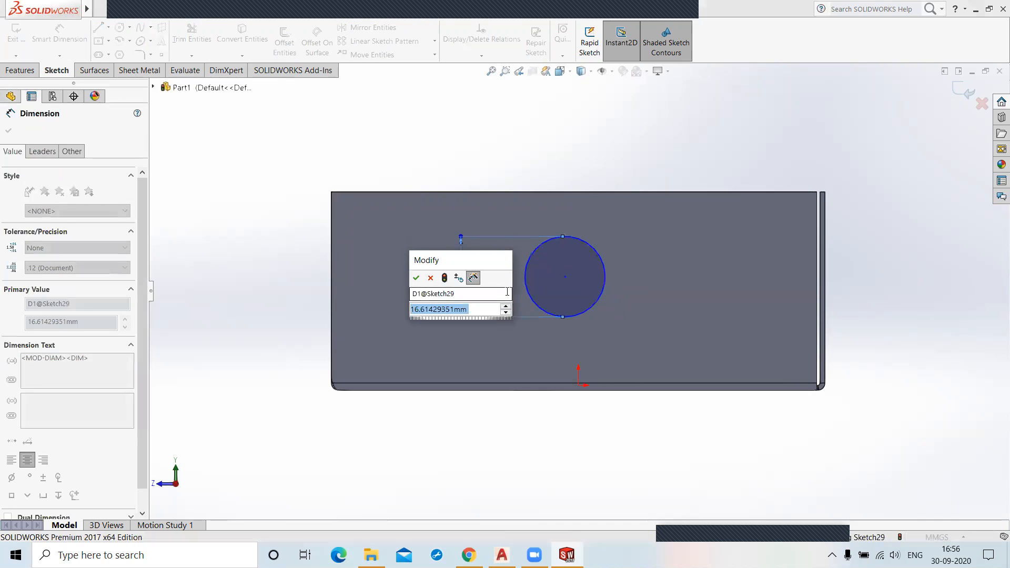
text(15)
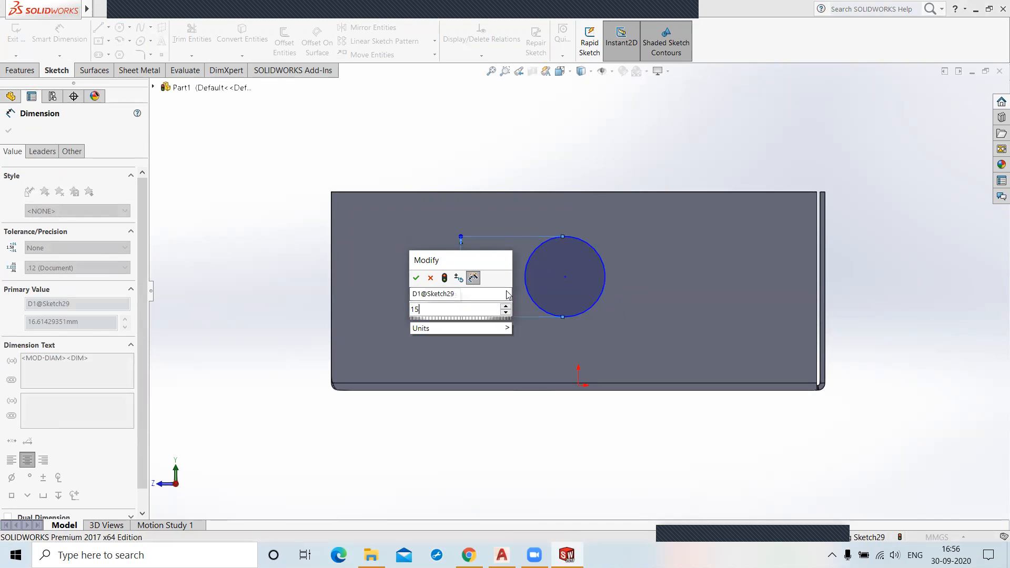
key(Return)
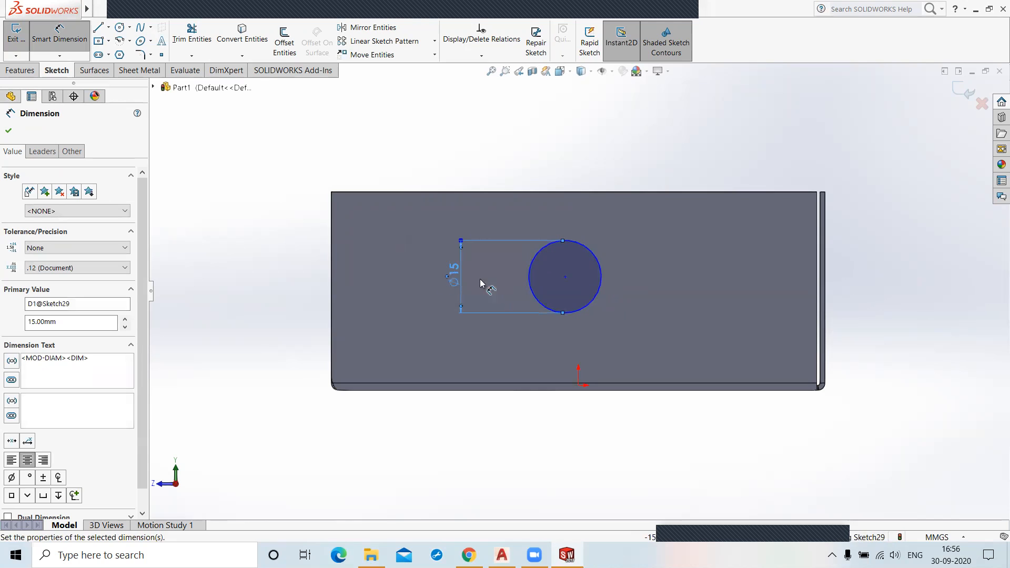
click(279, 239)
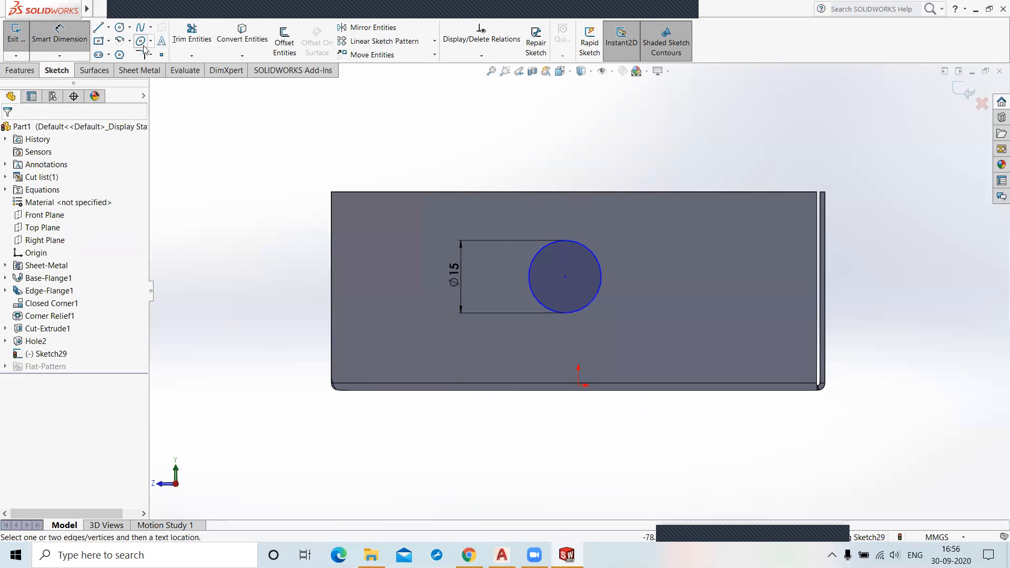
Step: Draw a horizontal line from the circle's centre to its rim
click(98, 27)
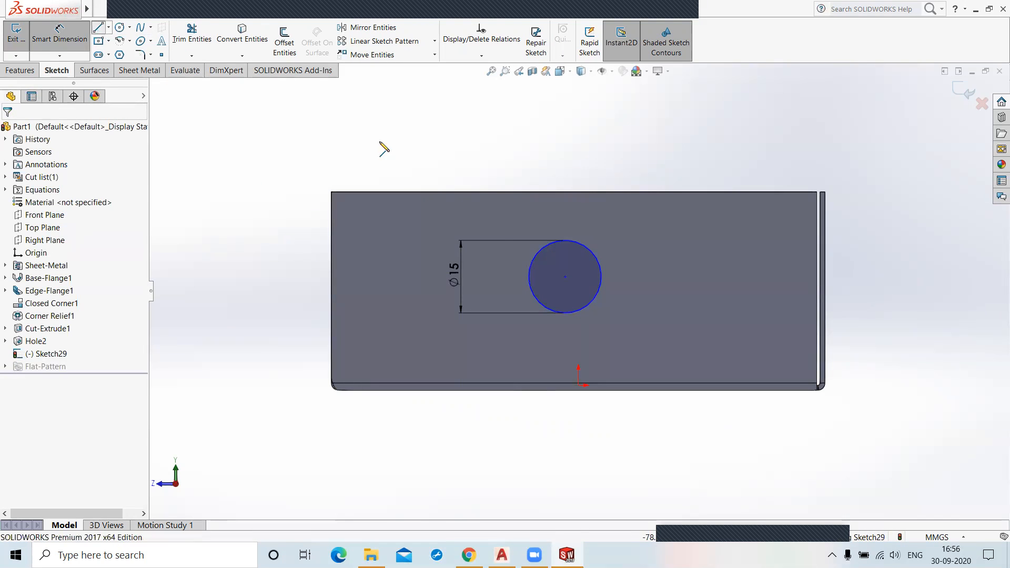
click(565, 277)
click(601, 276)
right_click(624, 138)
click(647, 142)
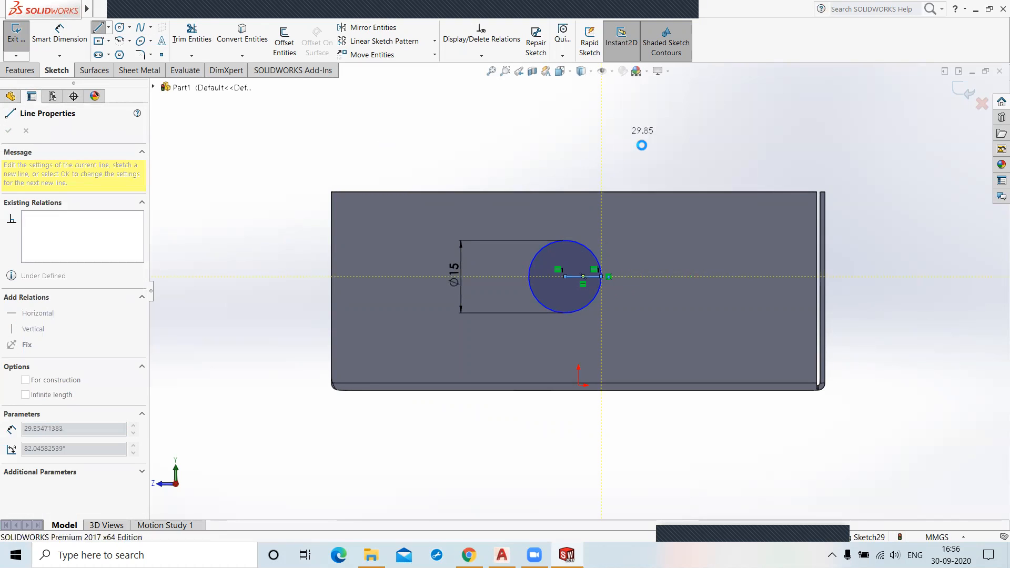
Step: Sketch a larger concentric circle around the first one and dimension its diameter to 20 mm
click(120, 29)
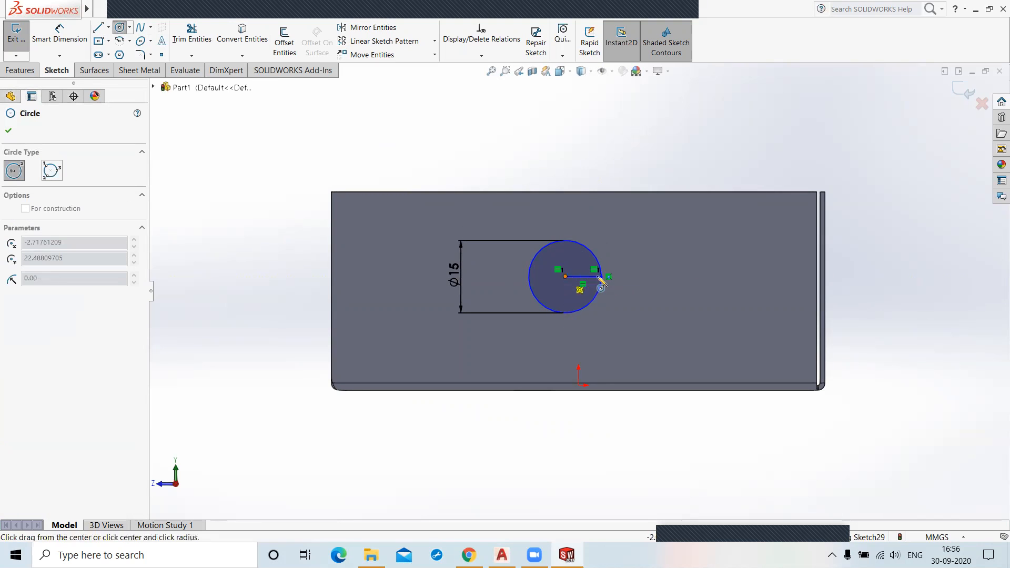
click(621, 278)
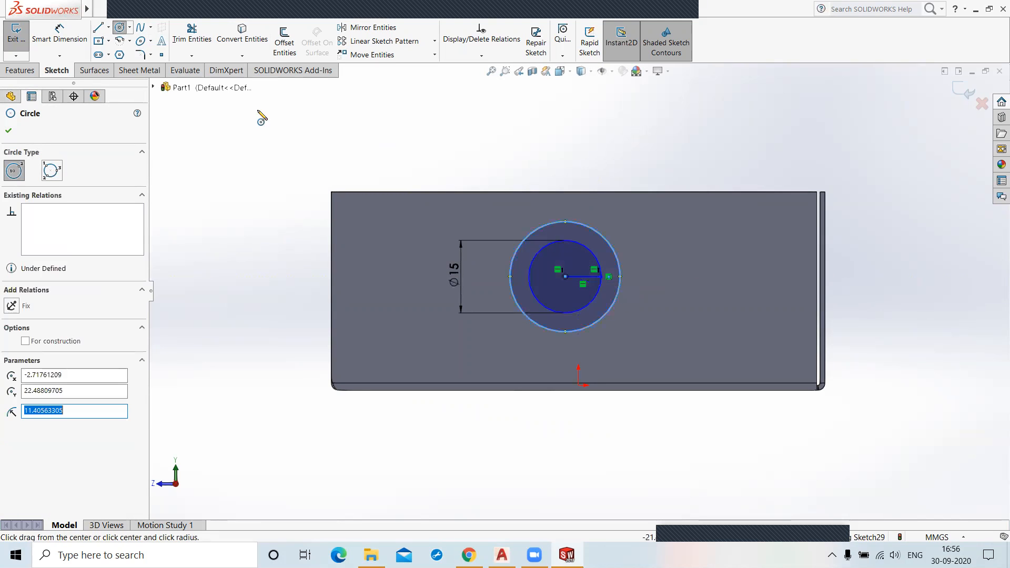
click(60, 33)
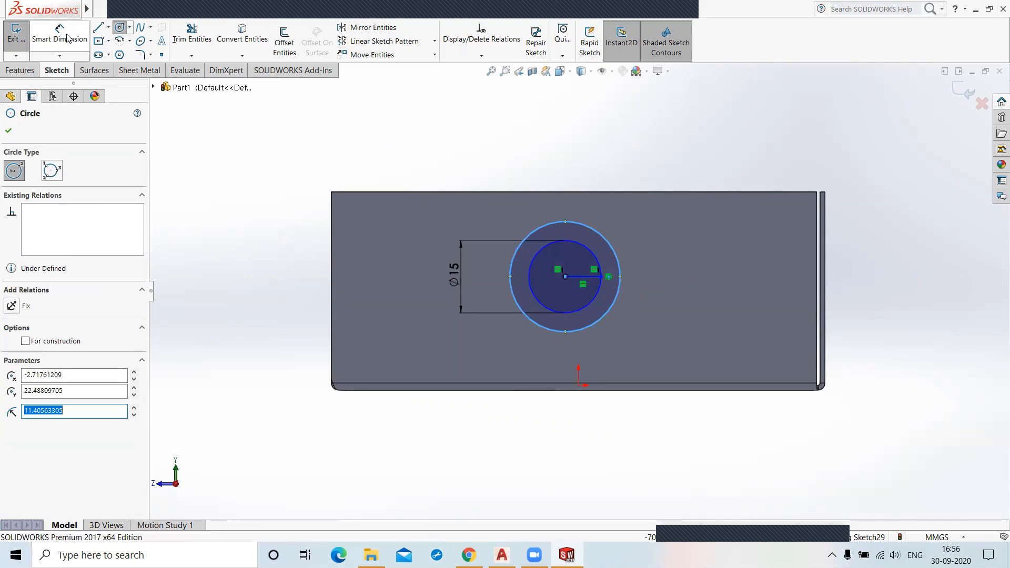
click(536, 225)
click(707, 265)
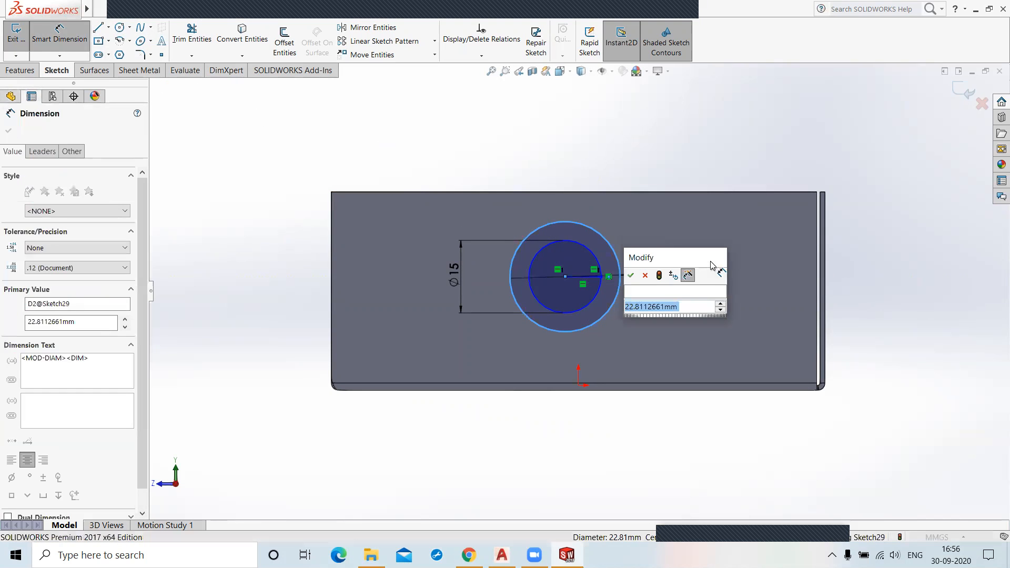
text(20)
key(Return)
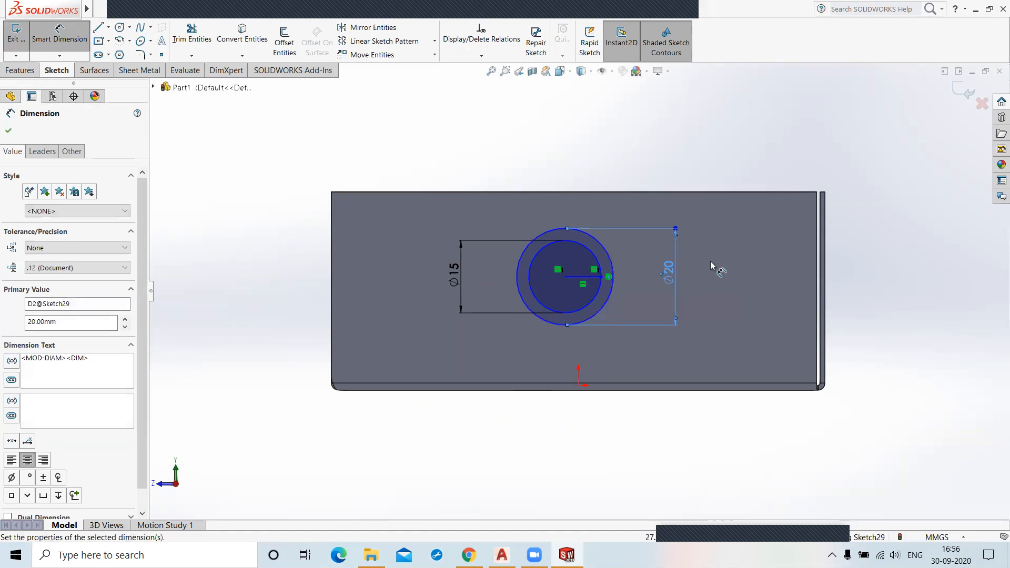
click(442, 132)
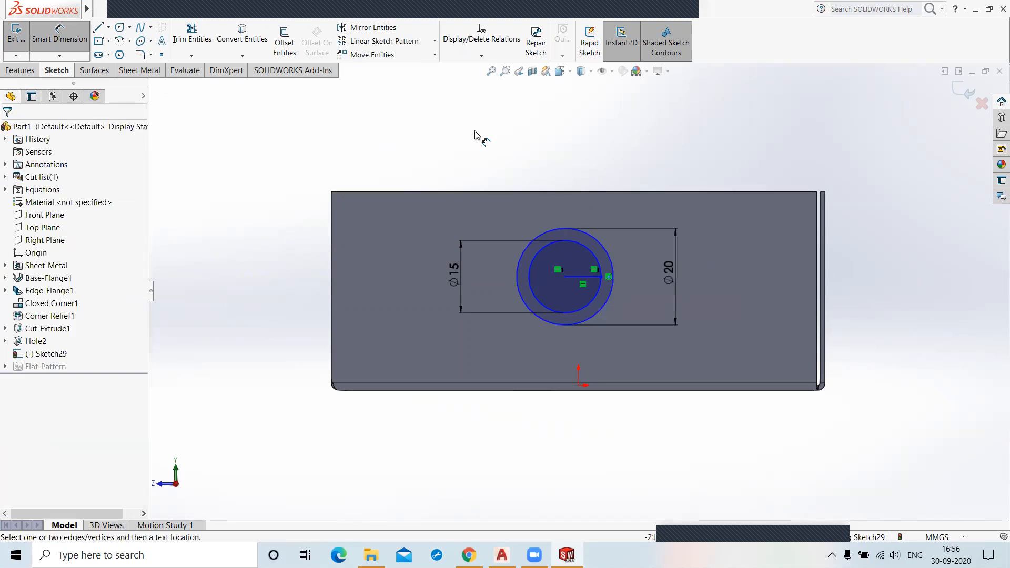
Step: Sketch a smaller concentric circle inside the 15 mm circle and dimension its diameter to 5 mm
click(120, 30)
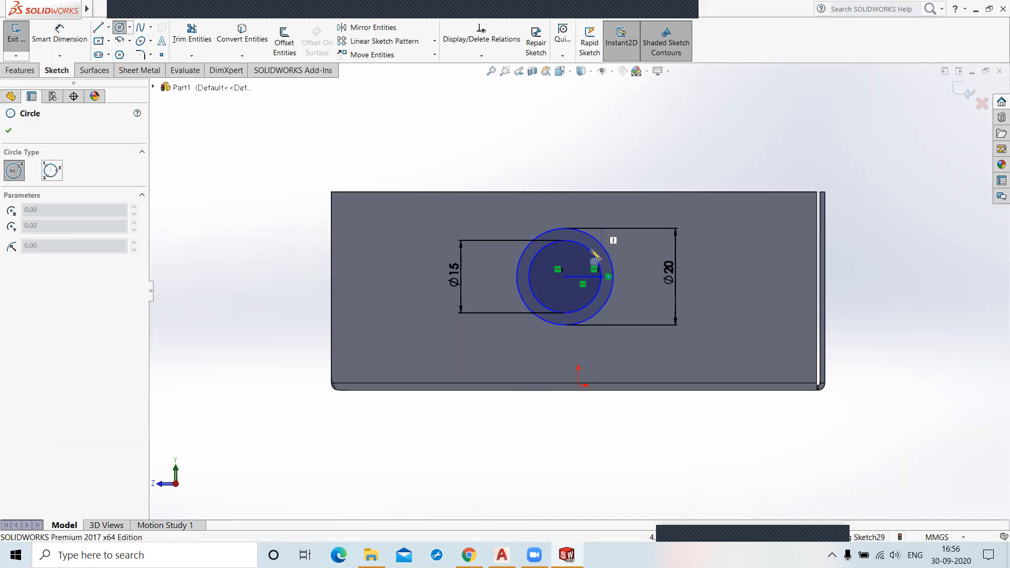
click(580, 288)
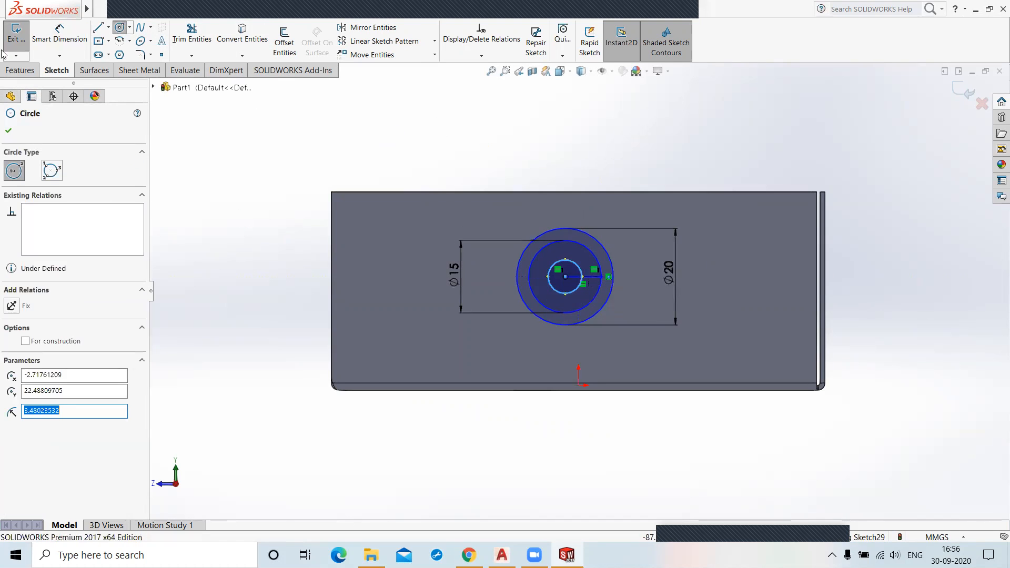
click(58, 47)
click(566, 294)
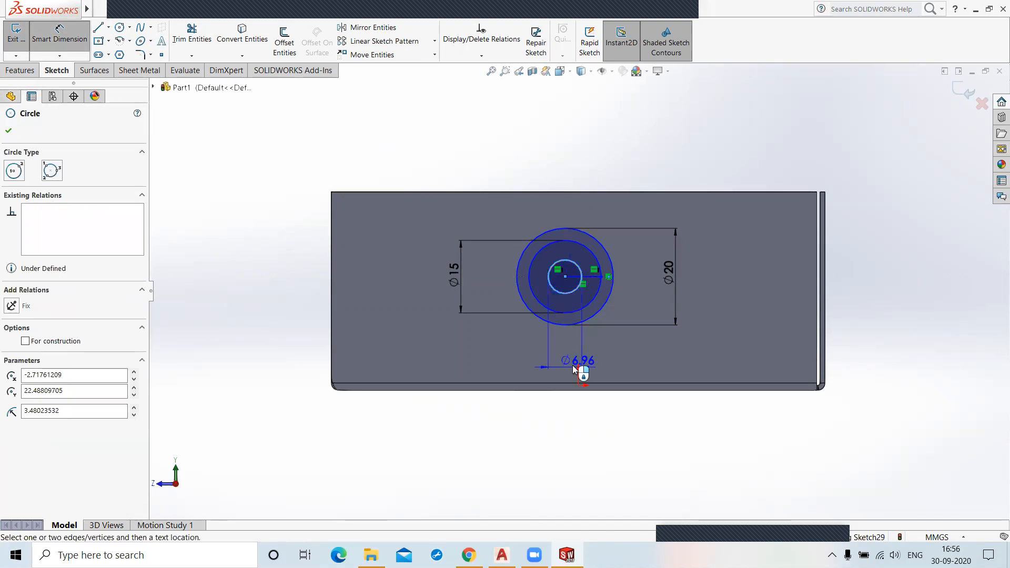
click(566, 357)
text(5)
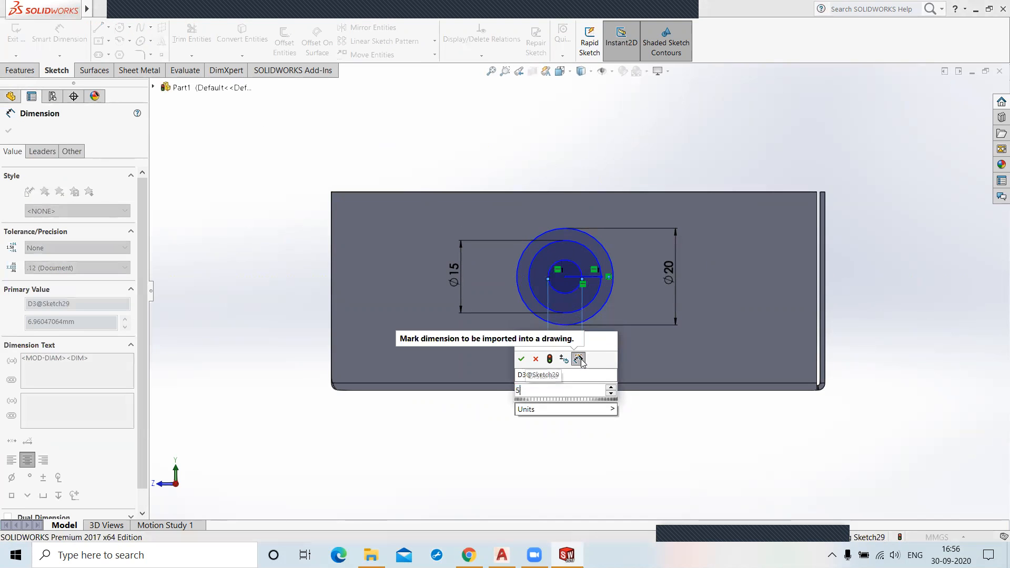
key(Return)
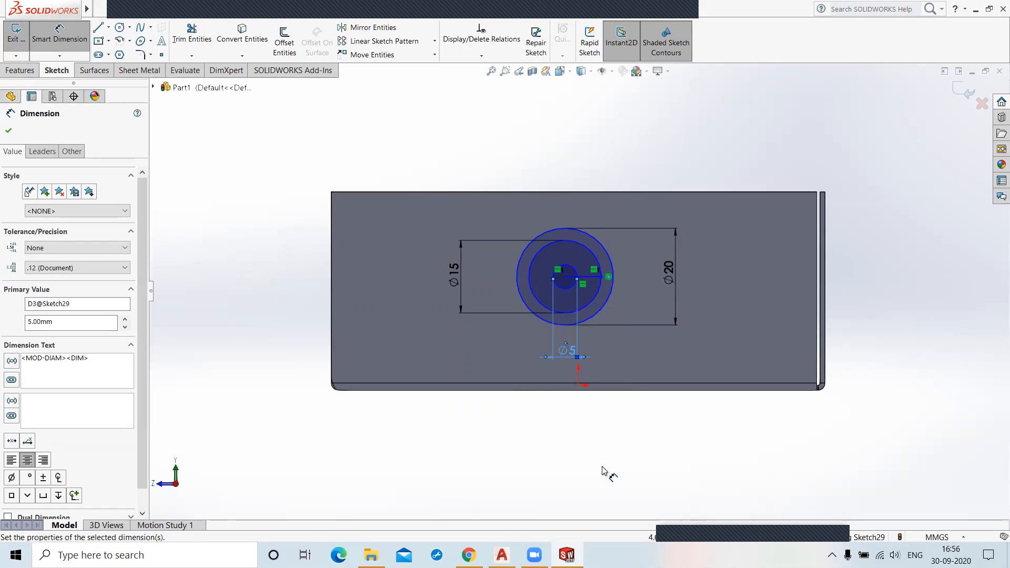
Step: Change the innermost circle's diameter to 10 mm
double_click(567, 350)
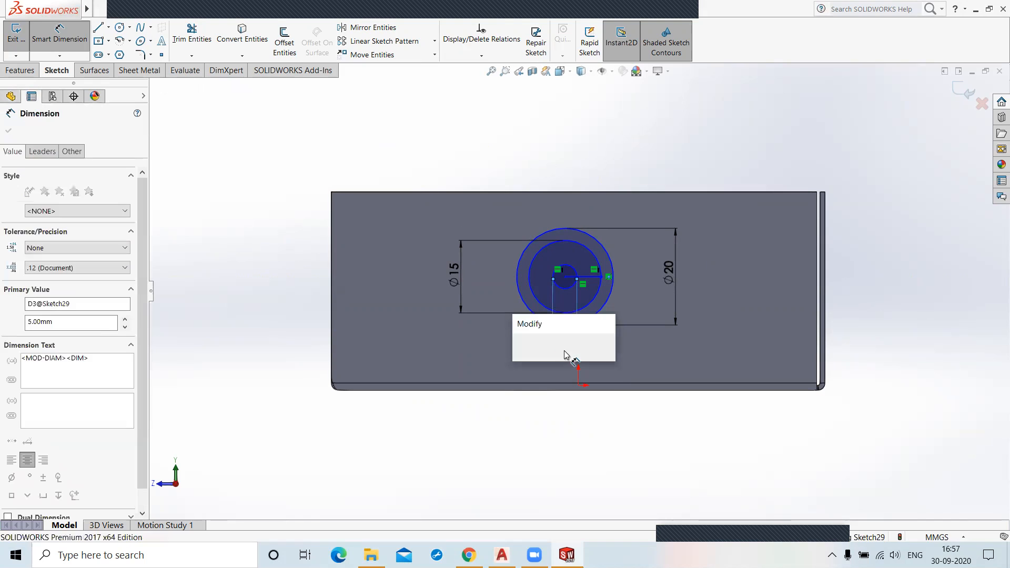
text(10)
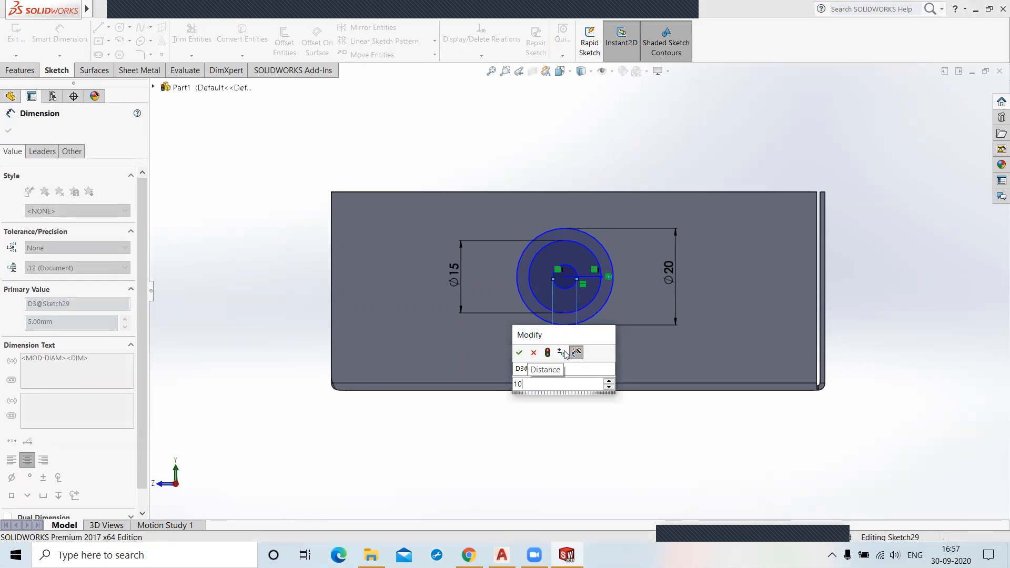
key(Return)
click(632, 434)
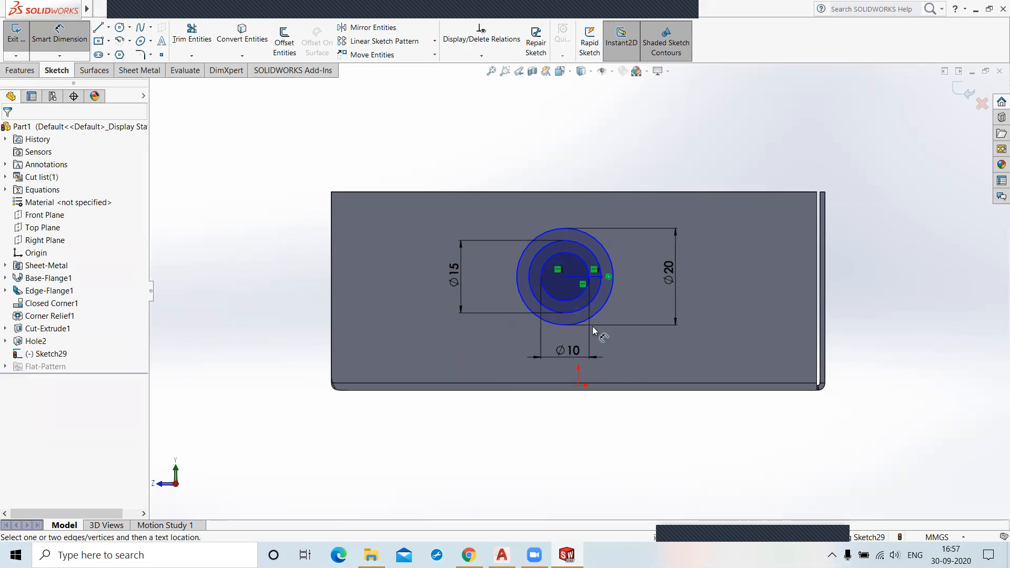
Step: Delete the horizontal radius line running from the circles' common centre to the 15 mm circle
scroll(580, 282, down, 3)
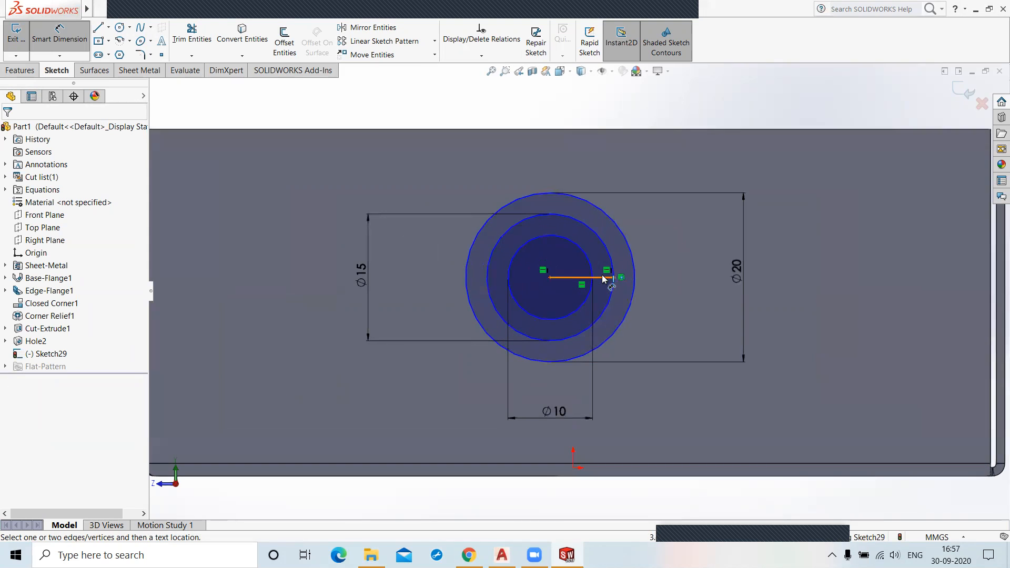
right_click(333, 104)
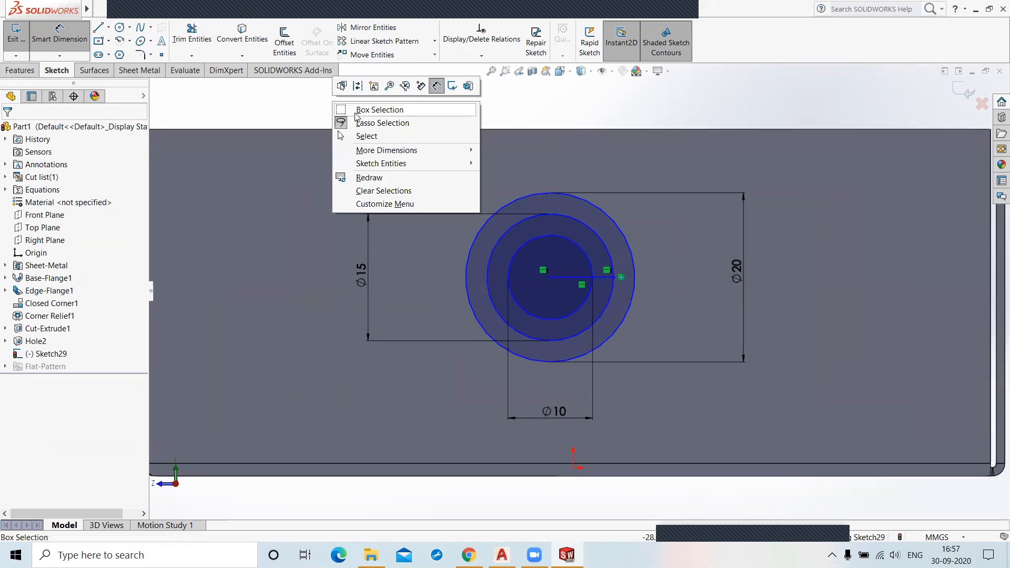
click(367, 135)
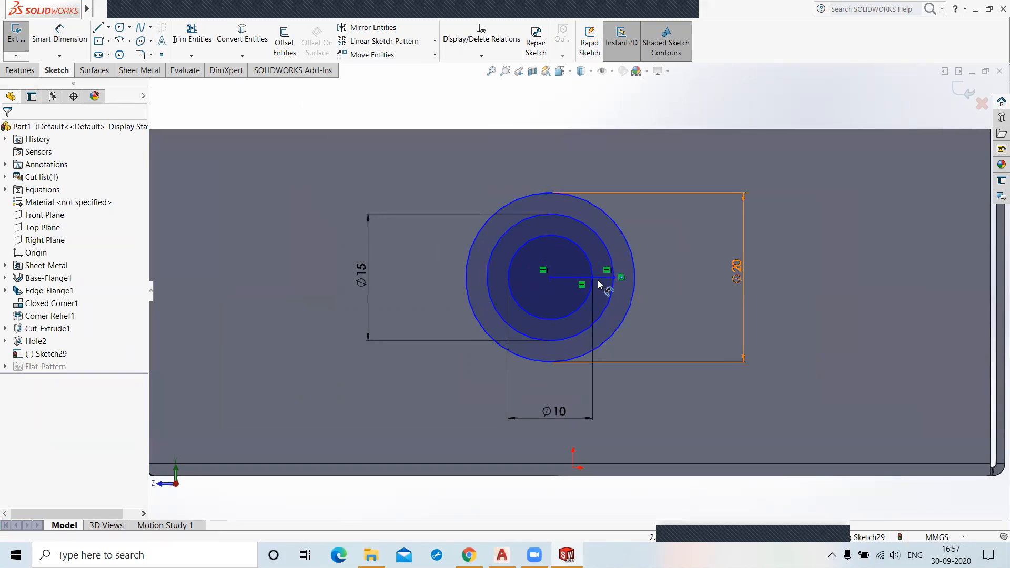
click(603, 279)
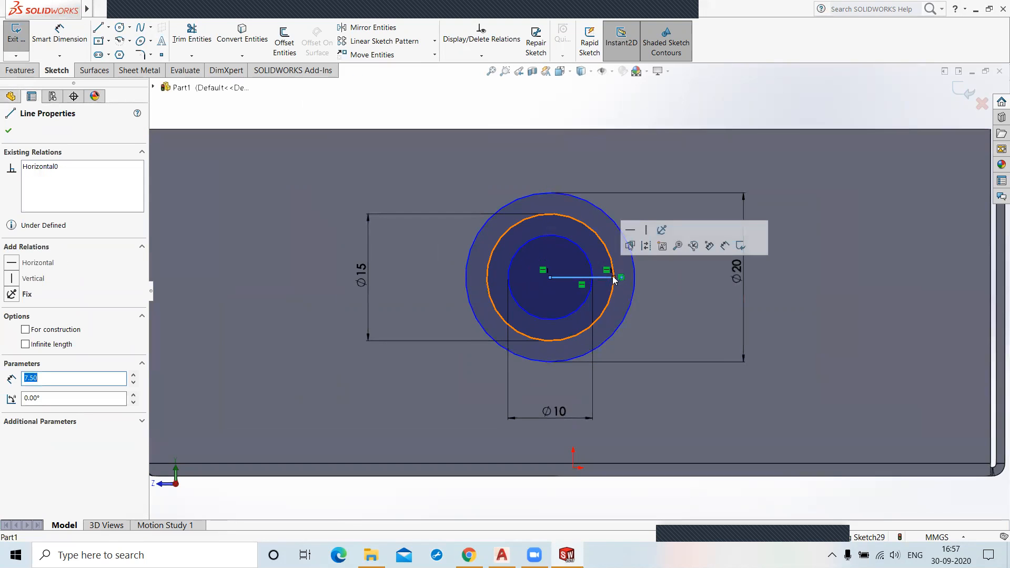
mouse_move(616, 278)
mouse_down()
mouse_move(634, 279)
mouse_move(608, 276)
mouse_move(617, 277)
mouse_up()
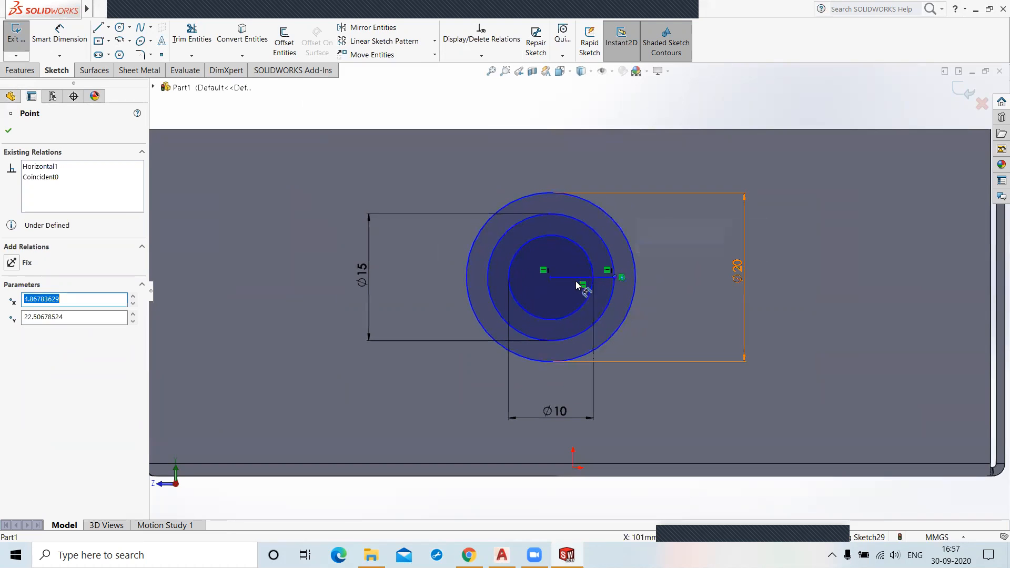
click(573, 279)
key(Escape)
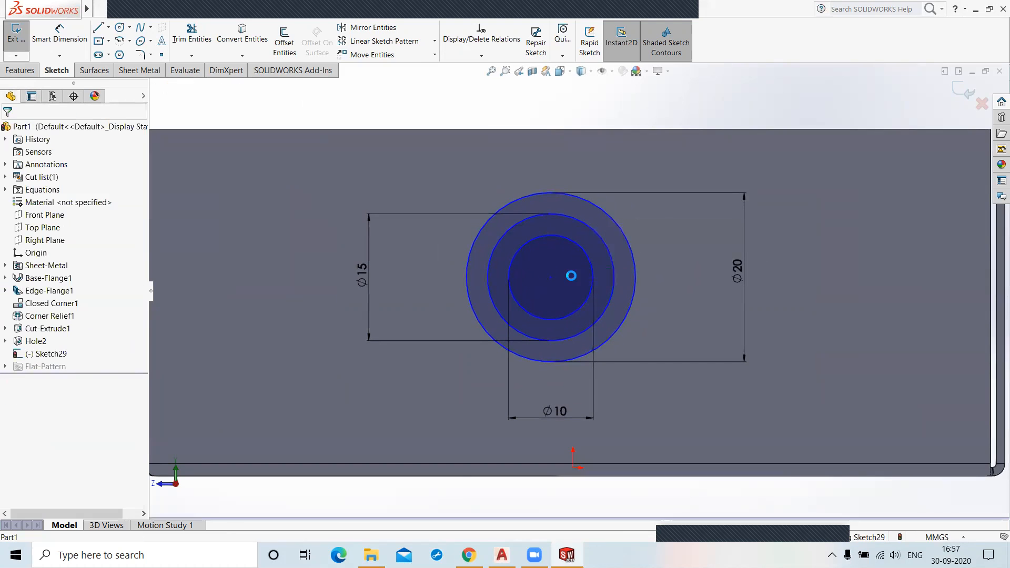
click(237, 242)
Step: Sketch a concentric circle inside the 10 mm circle and dimension its diameter to 5 mm
click(120, 27)
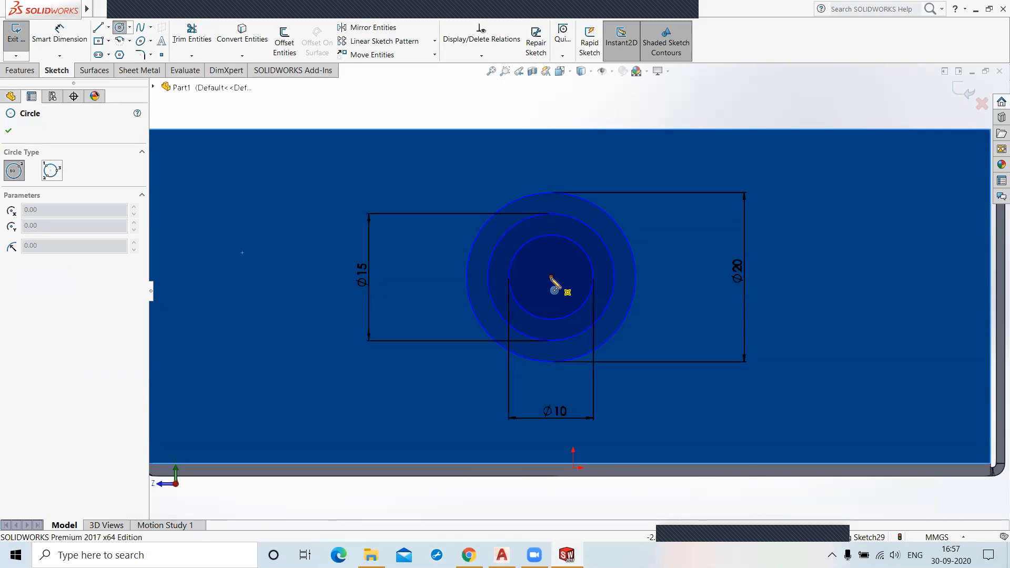
click(552, 279)
click(558, 295)
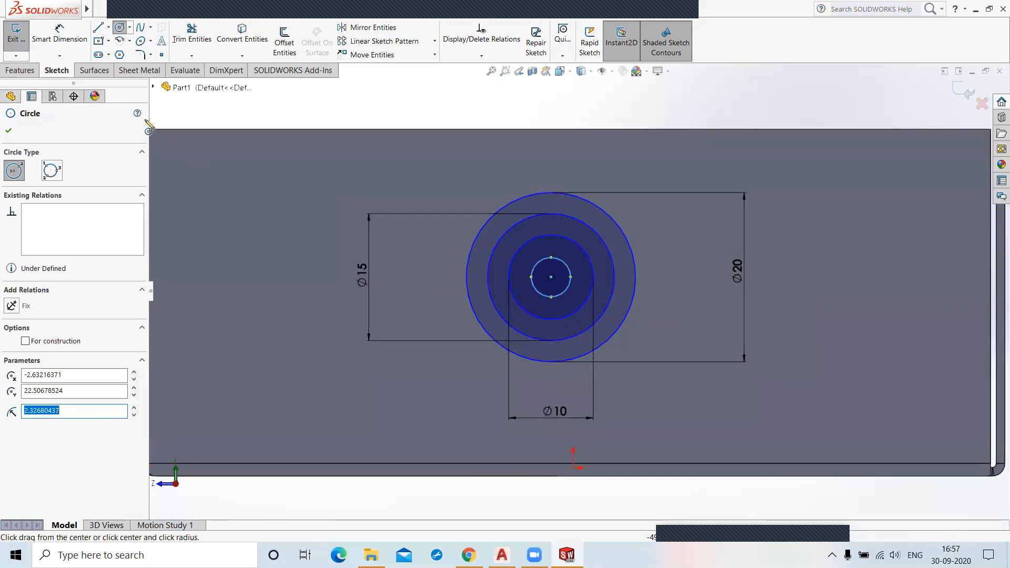
click(62, 31)
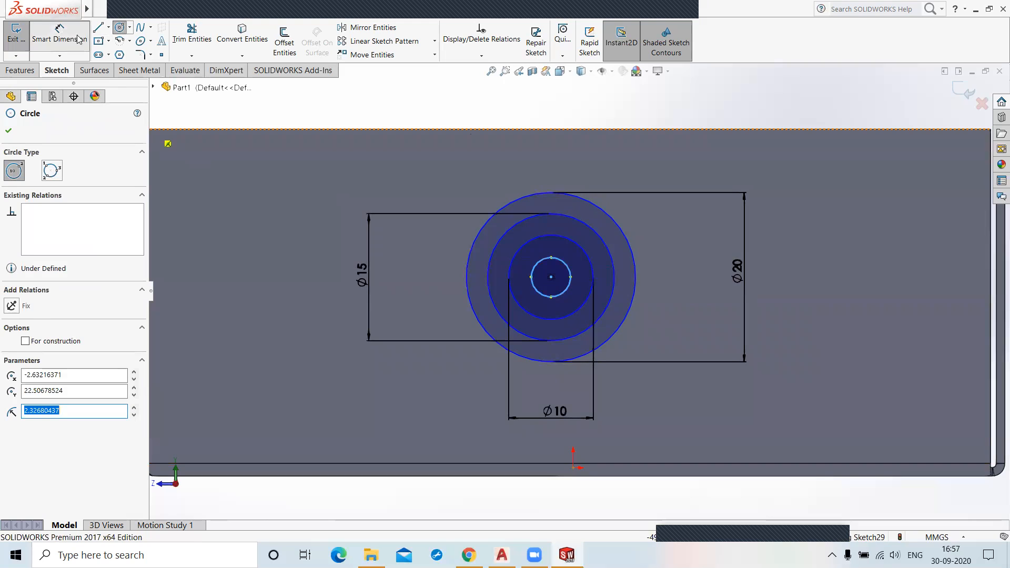
click(545, 297)
click(553, 158)
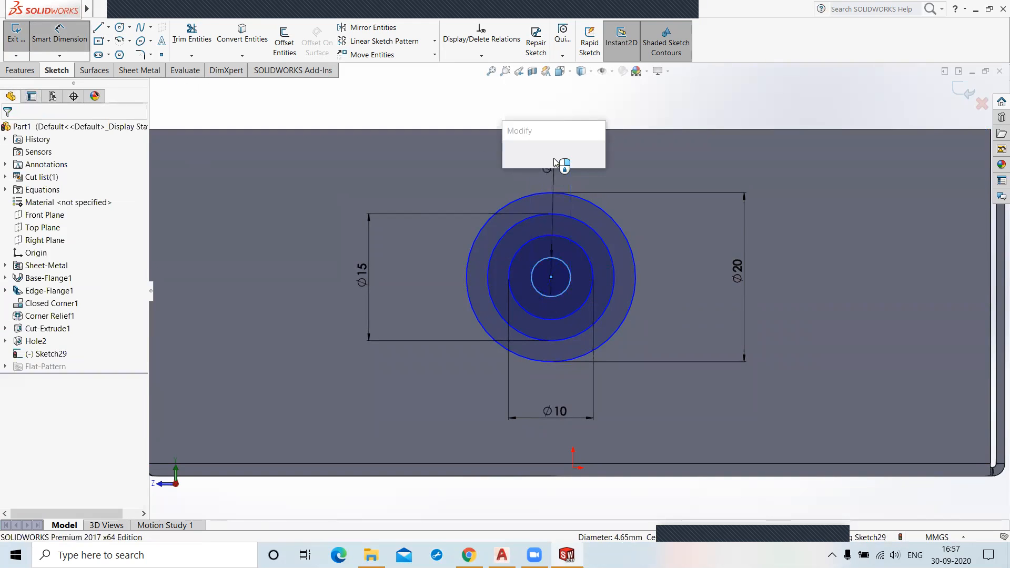
text(5)
key(Return)
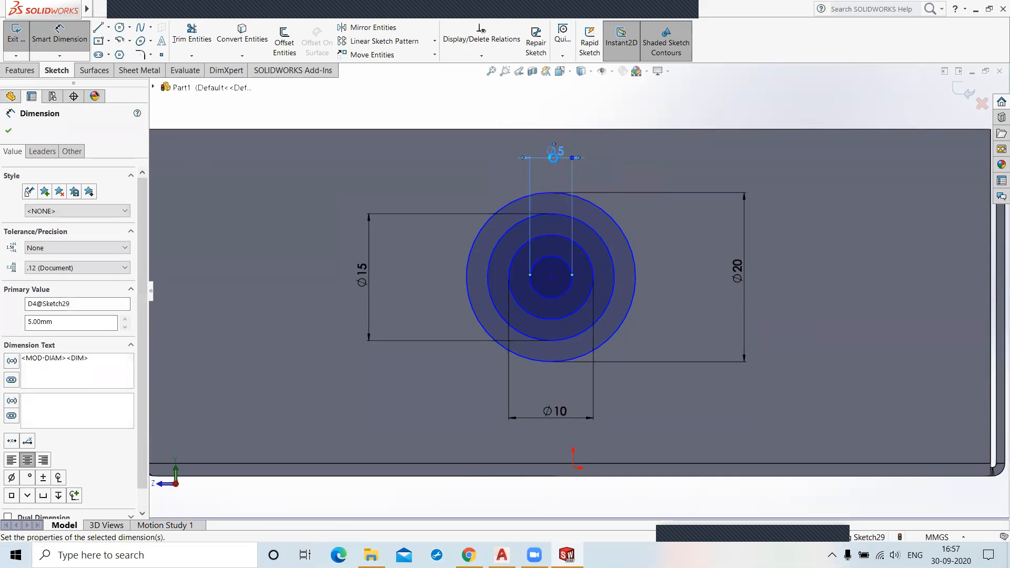
click(399, 99)
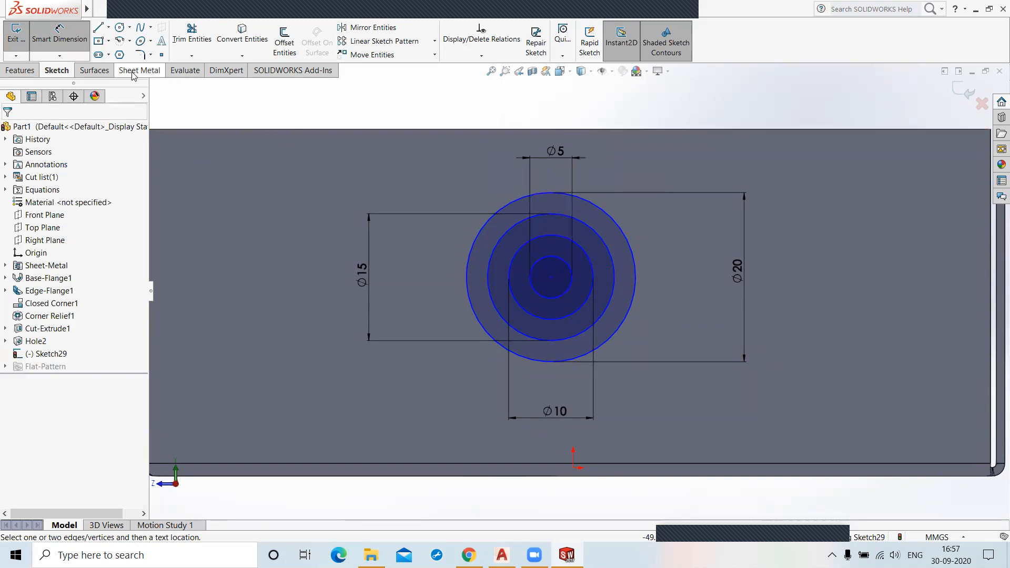
Step: Draw a horizontal line from the circles' common centre to the rim of the 20 mm circle
click(101, 28)
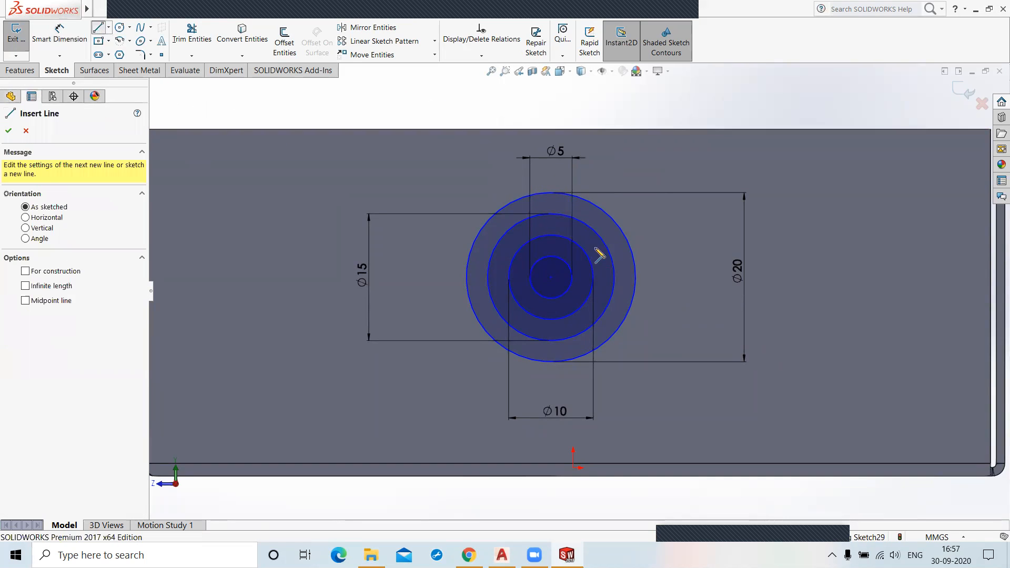
click(551, 277)
click(637, 278)
right_click(682, 106)
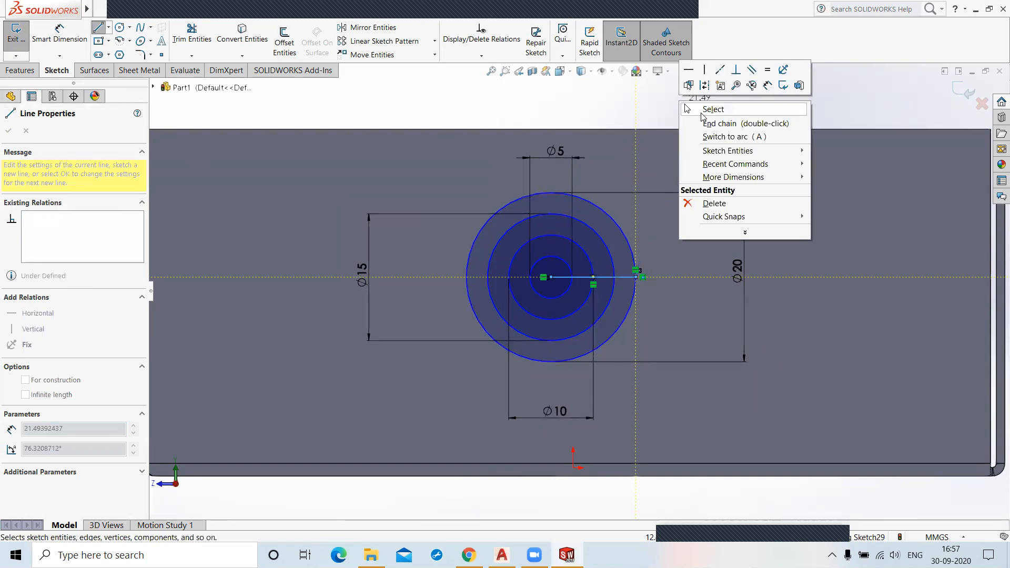
click(708, 109)
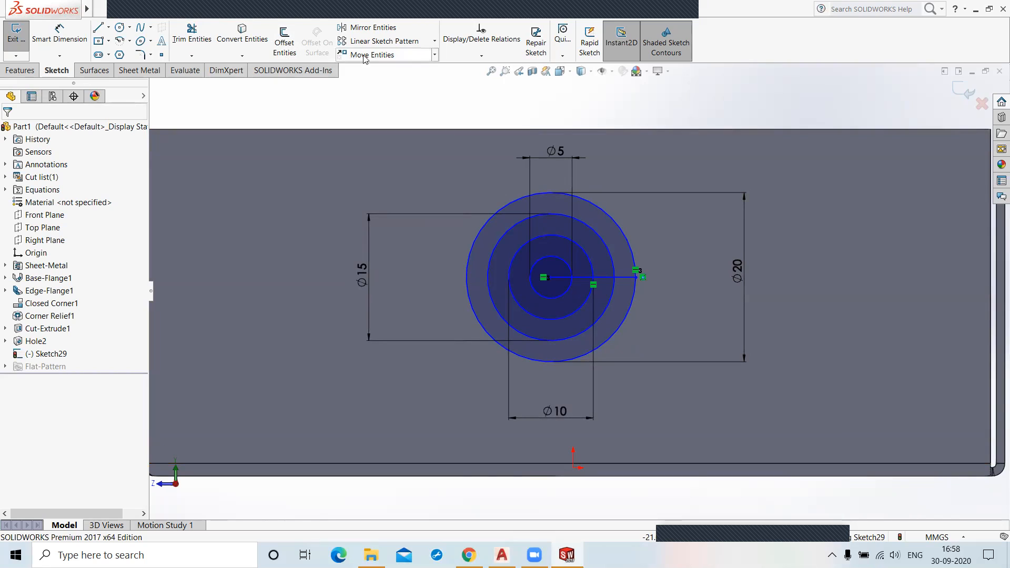
Step: Create a circular sketch pattern of the radial line about the circles' centre with 6 equally spaced instances over 360 degrees
click(434, 41)
click(416, 73)
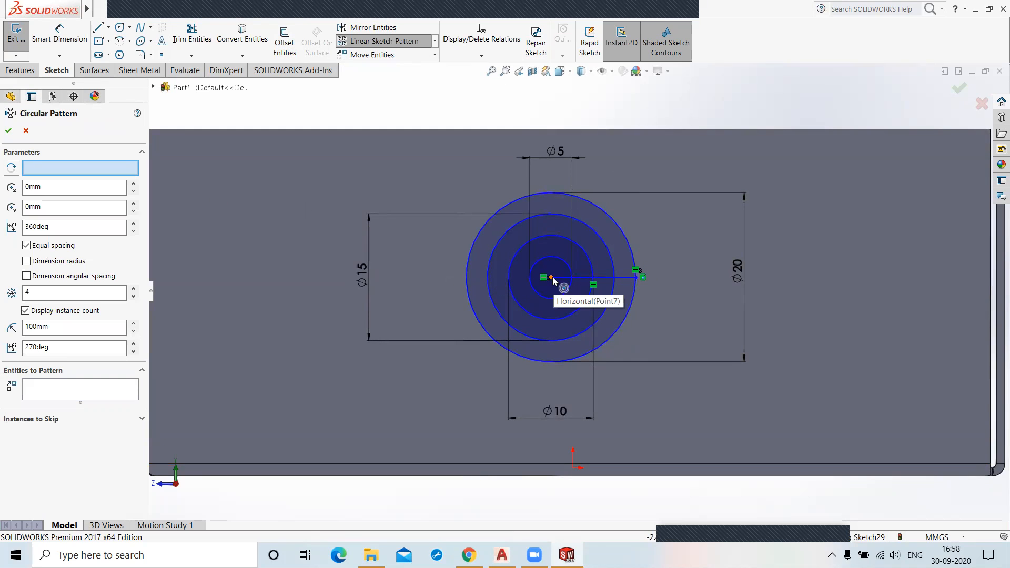
click(70, 395)
click(624, 278)
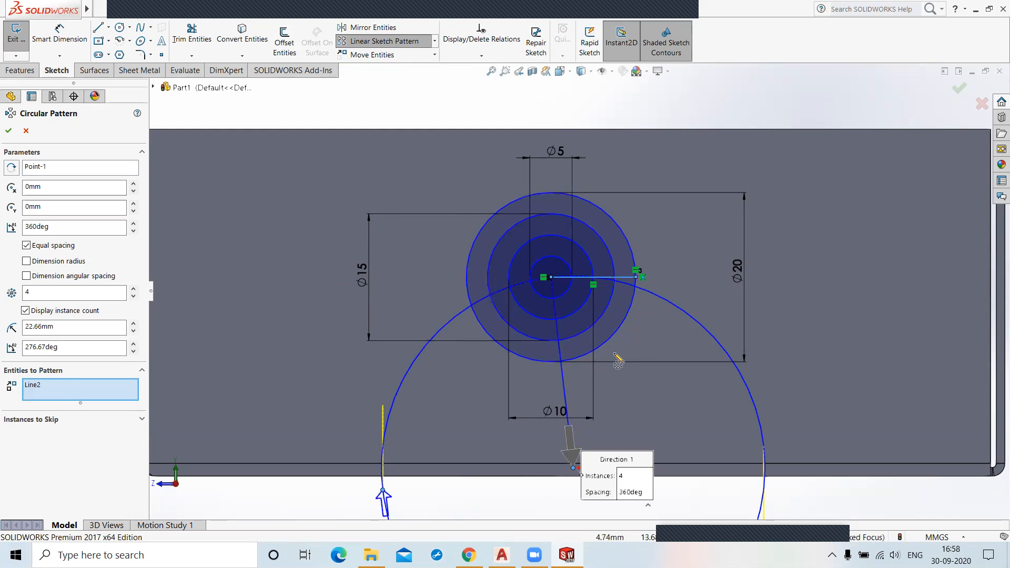
click(55, 167)
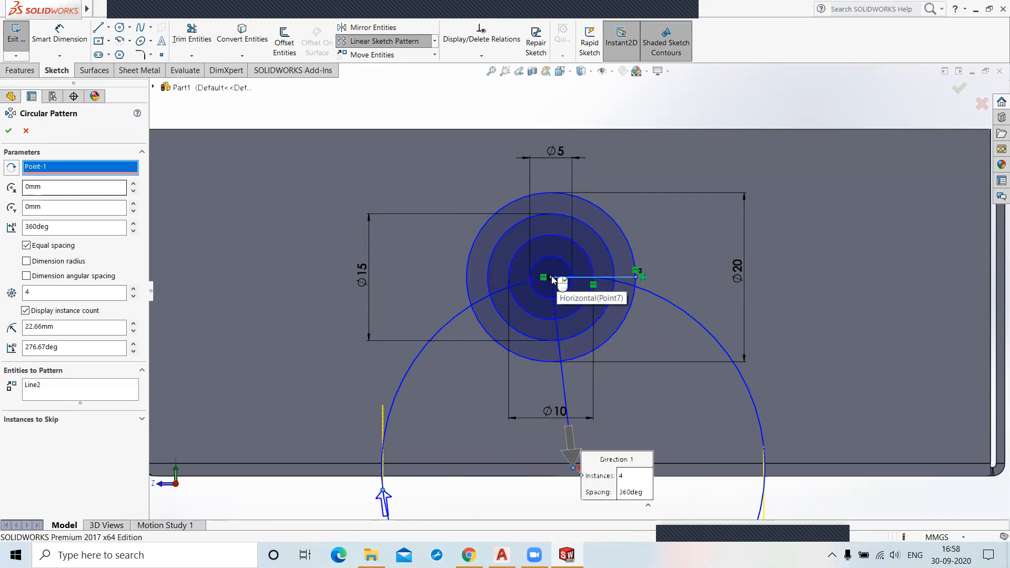
click(551, 276)
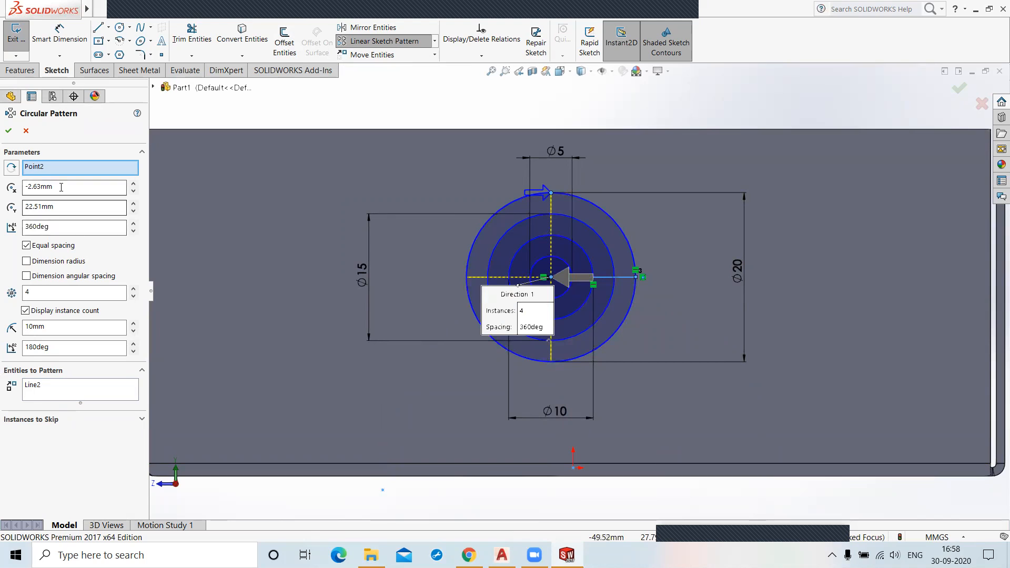
click(74, 292)
click(135, 287)
click(134, 288)
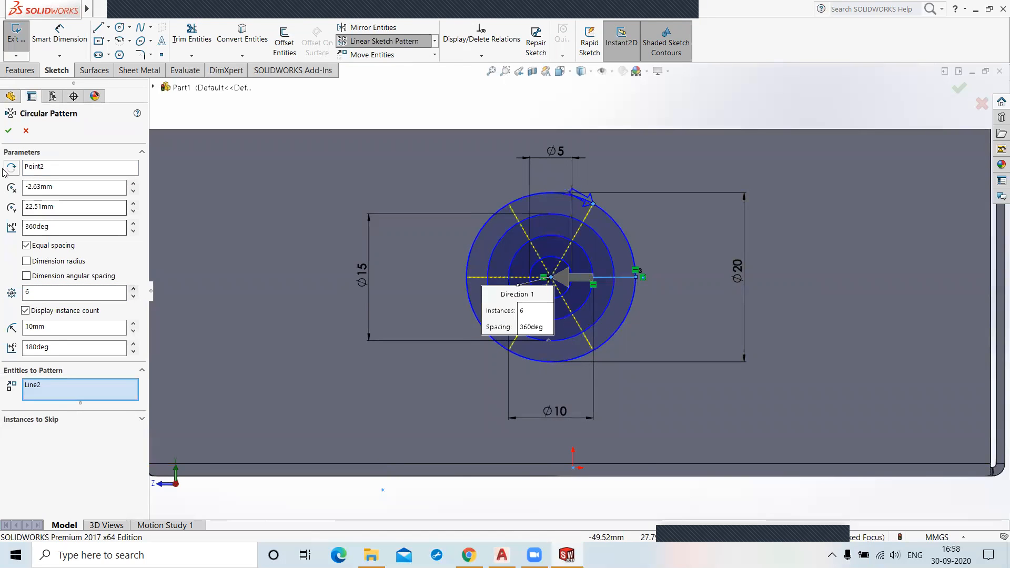
click(9, 131)
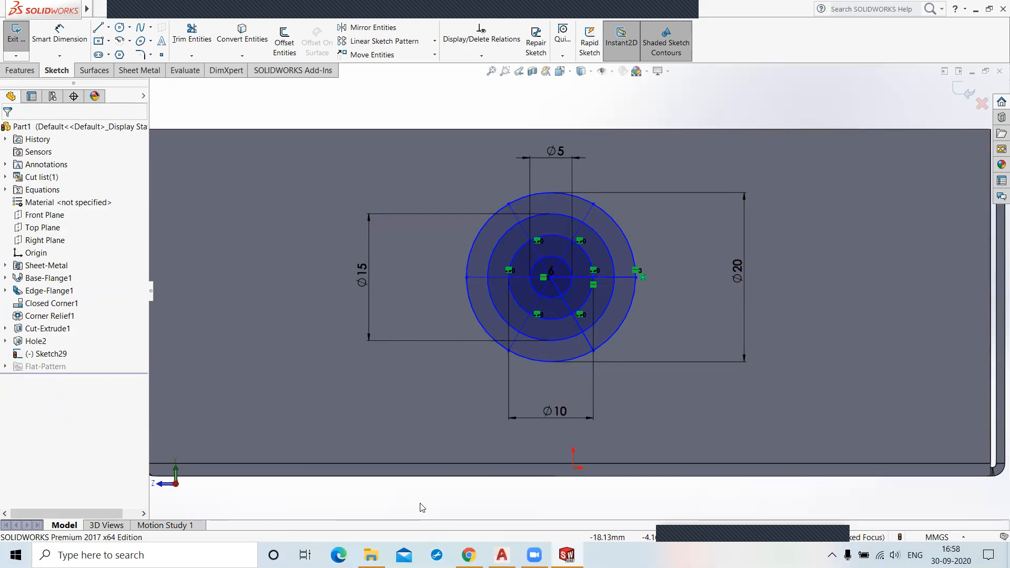
Step: Exit the sketch and start a Vent feature on the flange face with the outermost circle as its boundary
click(961, 90)
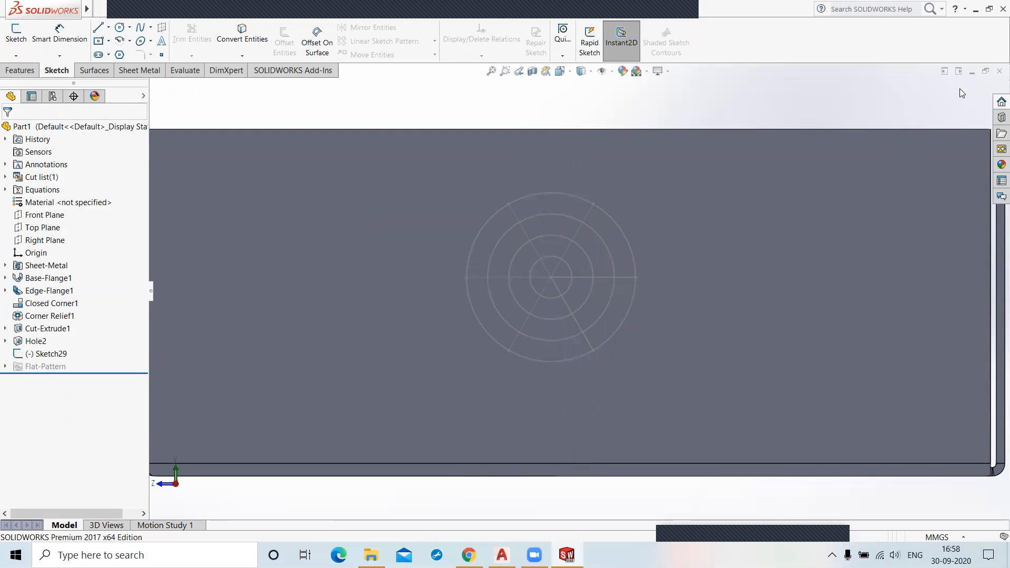
click(139, 70)
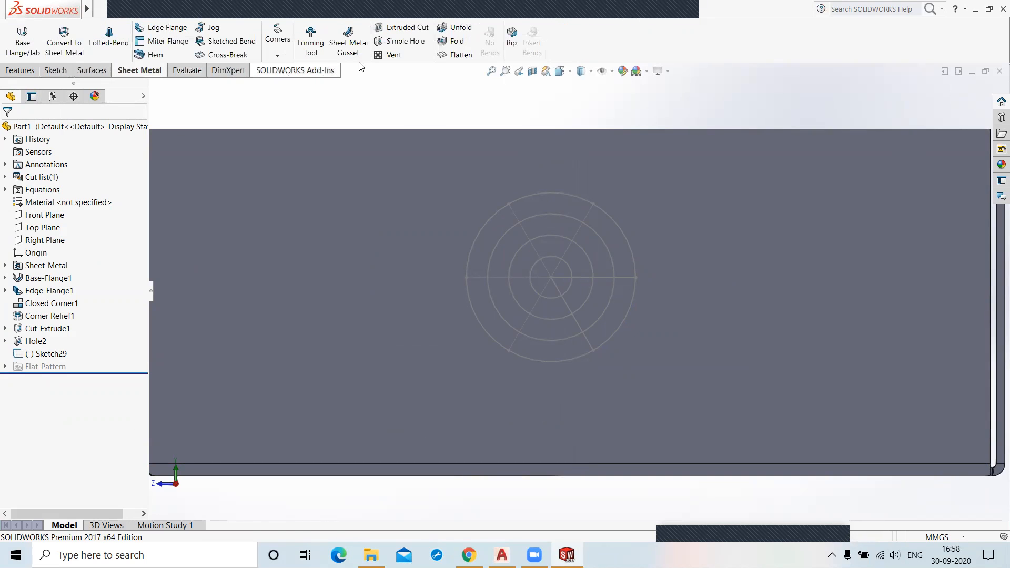
click(395, 55)
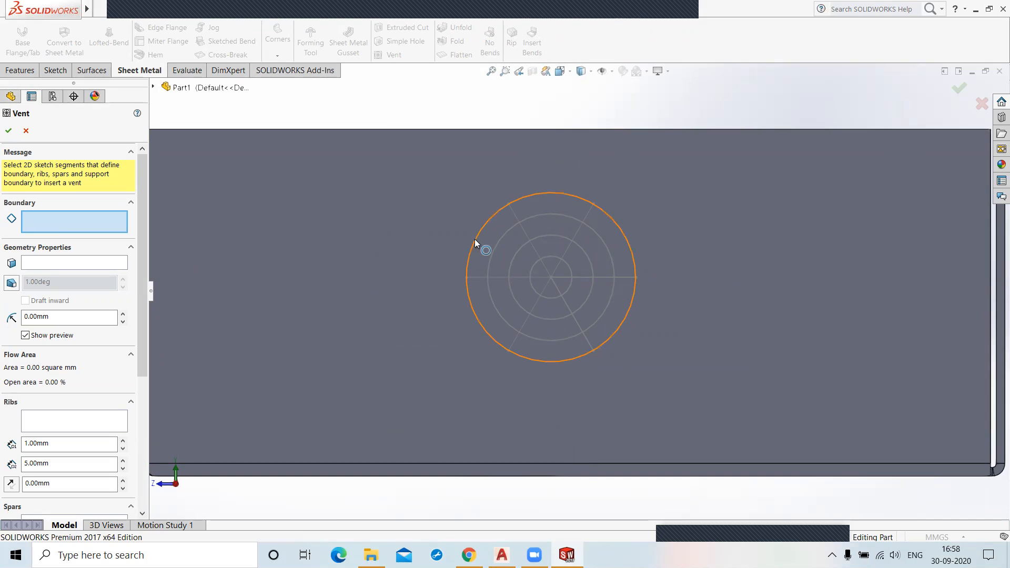
click(475, 239)
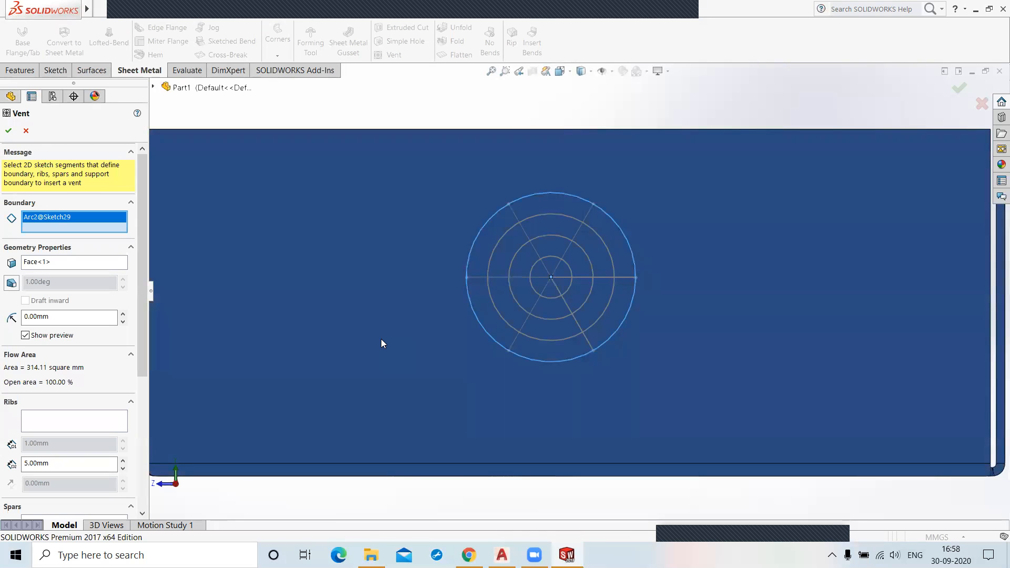
click(98, 262)
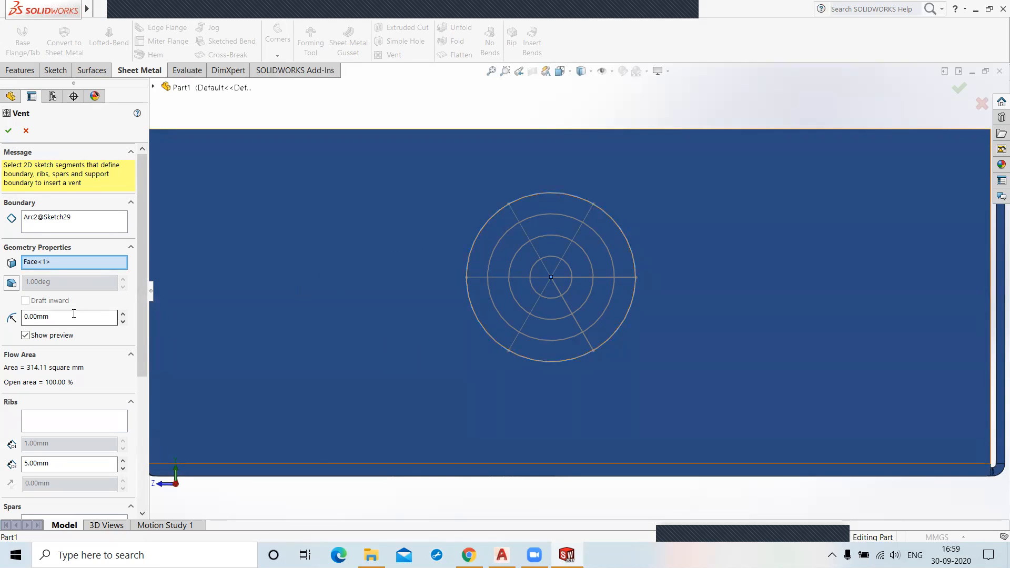
Step: Set the vent's rib width to 2 mm and add the upper-left radial line as the first rib
drag(139, 312, 141, 362)
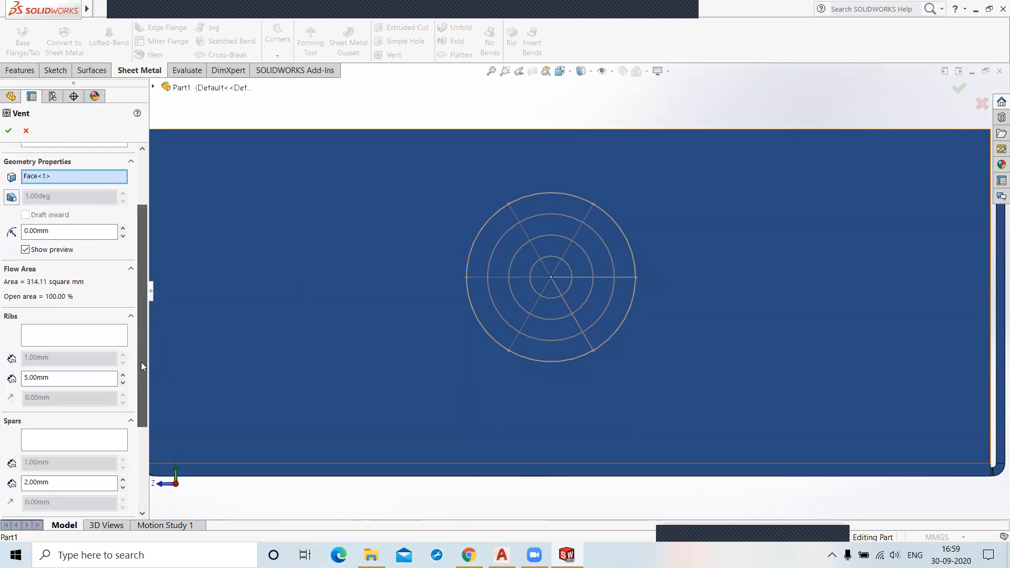
click(24, 337)
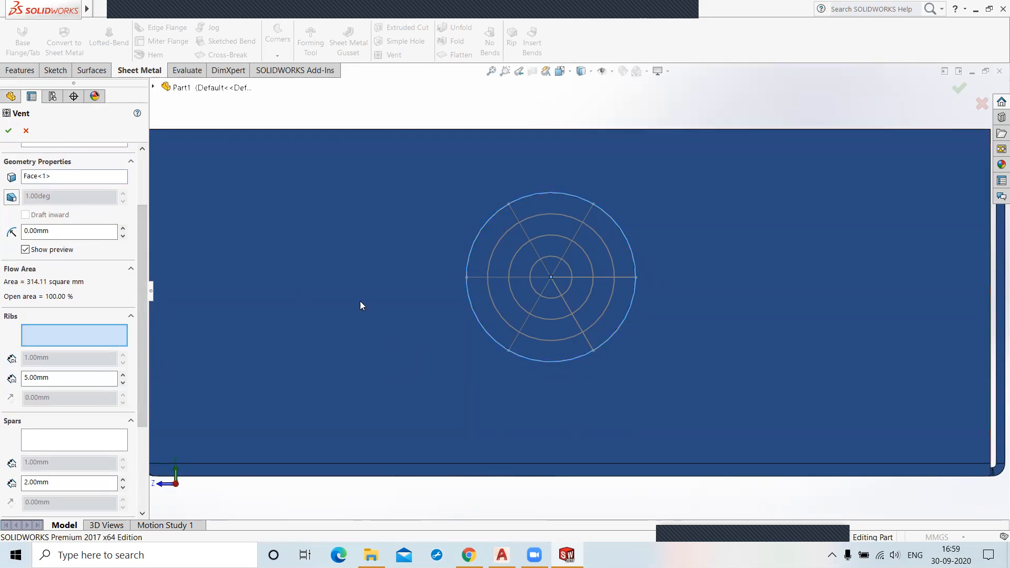
drag(63, 377, 13, 379)
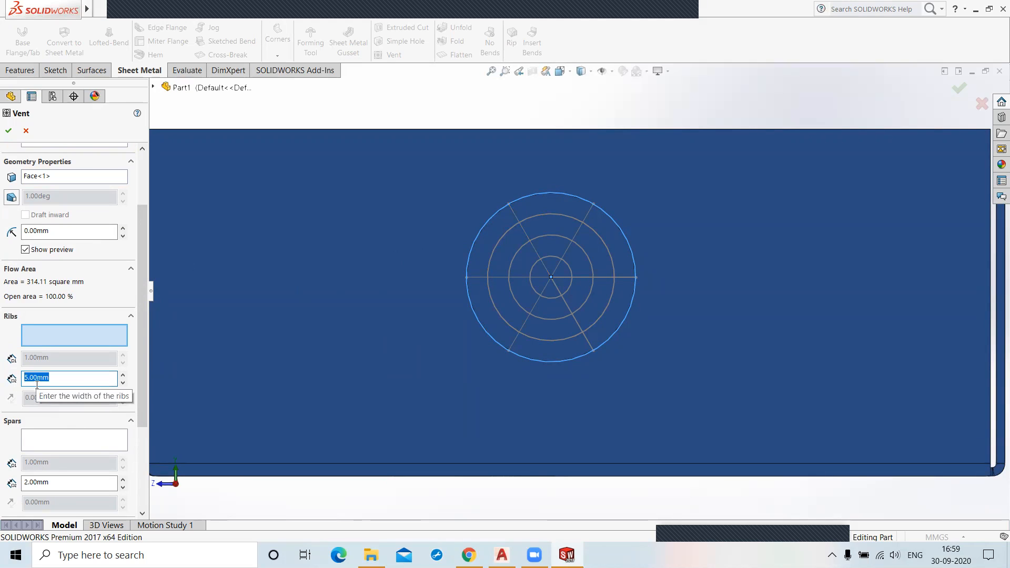
text(2)
click(517, 216)
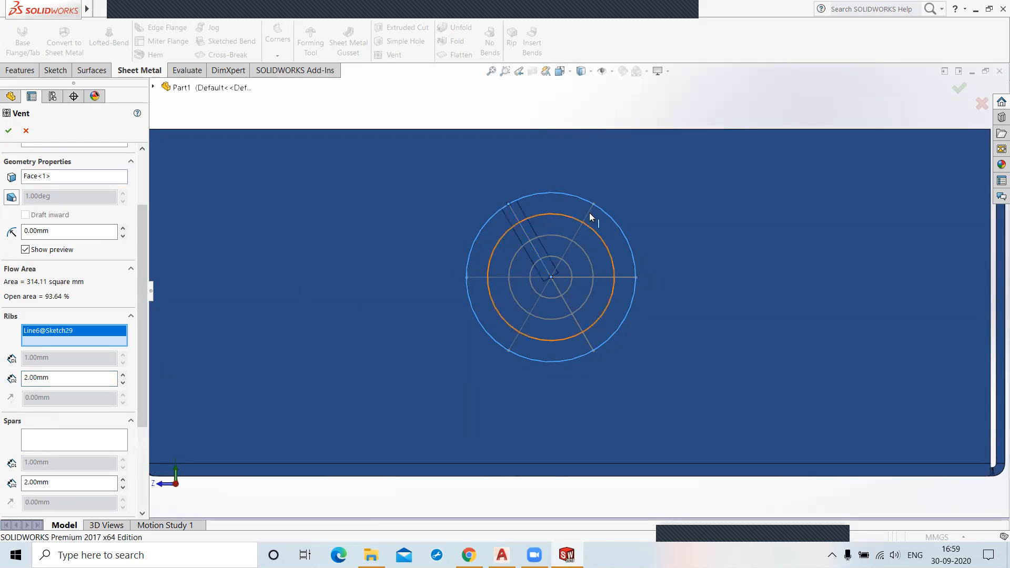
Step: Set the vent's rib width to 1 mm and add the remaining five radial lines as ribs
drag(57, 378, 4, 371)
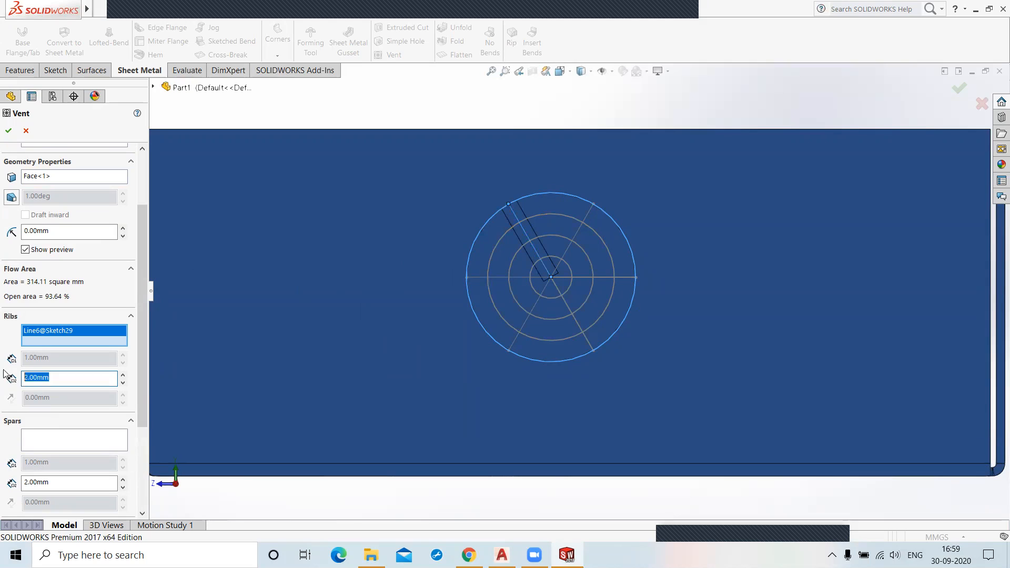
text(1)
click(588, 216)
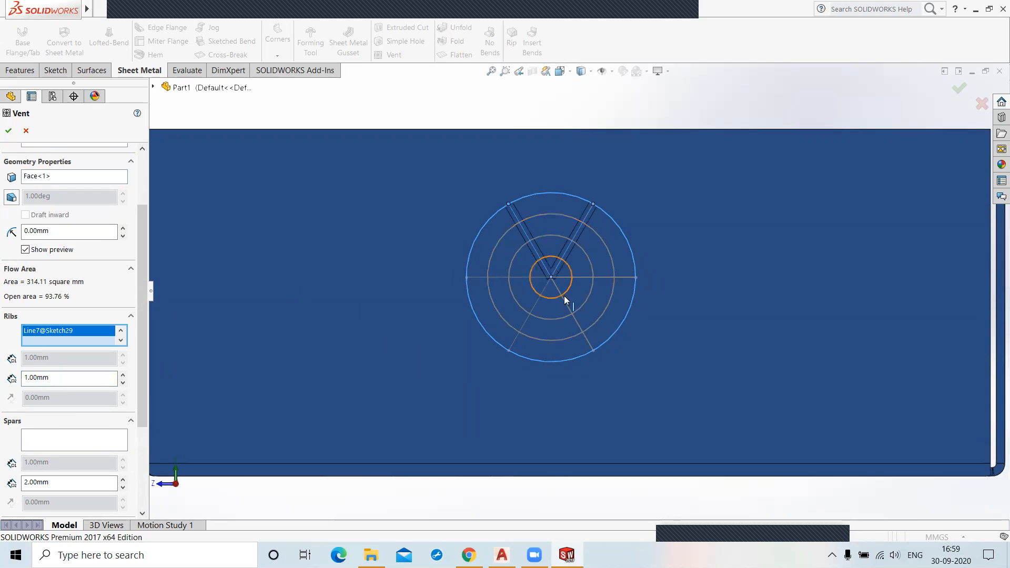
click(623, 278)
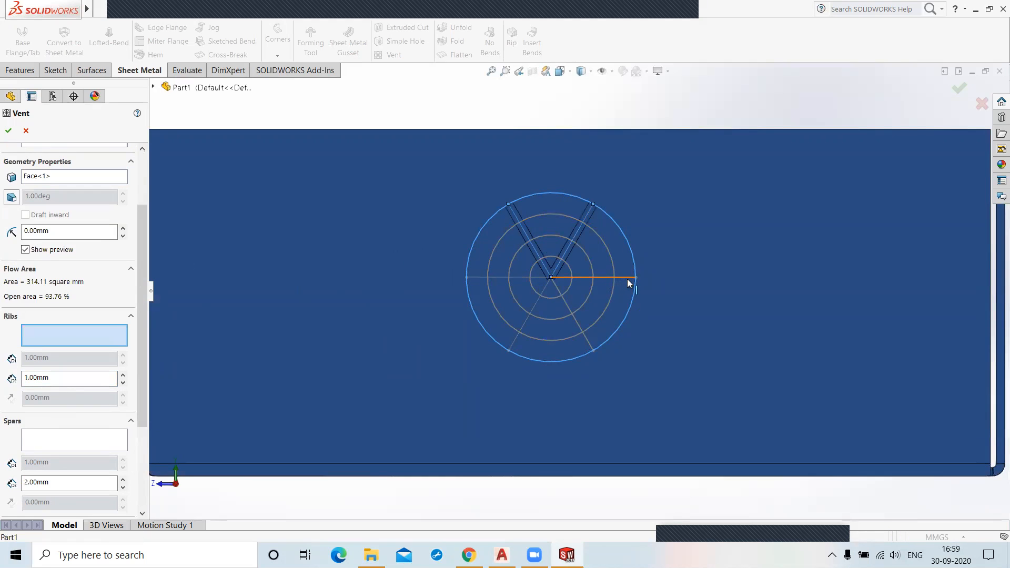
click(589, 345)
click(514, 346)
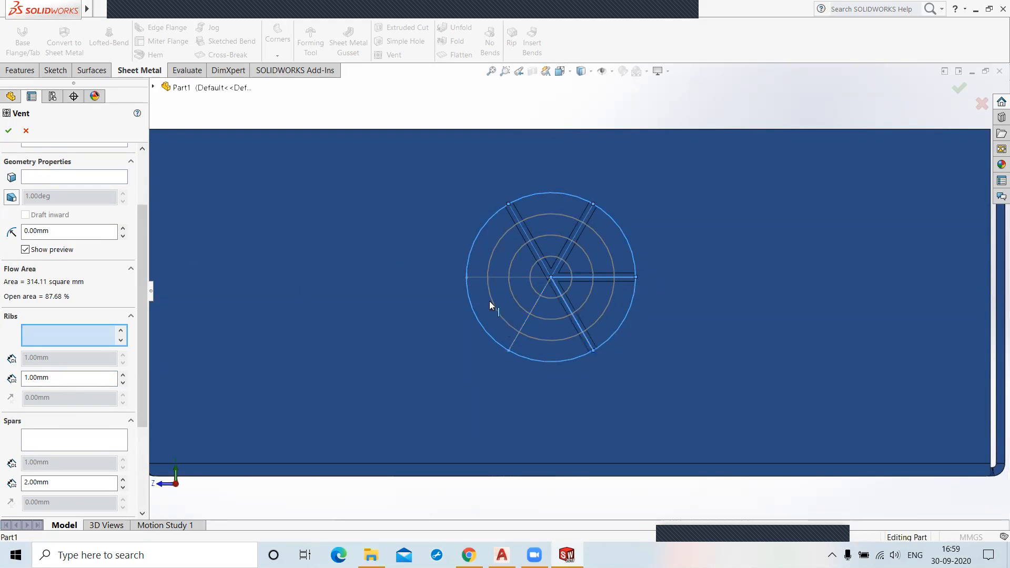
click(476, 275)
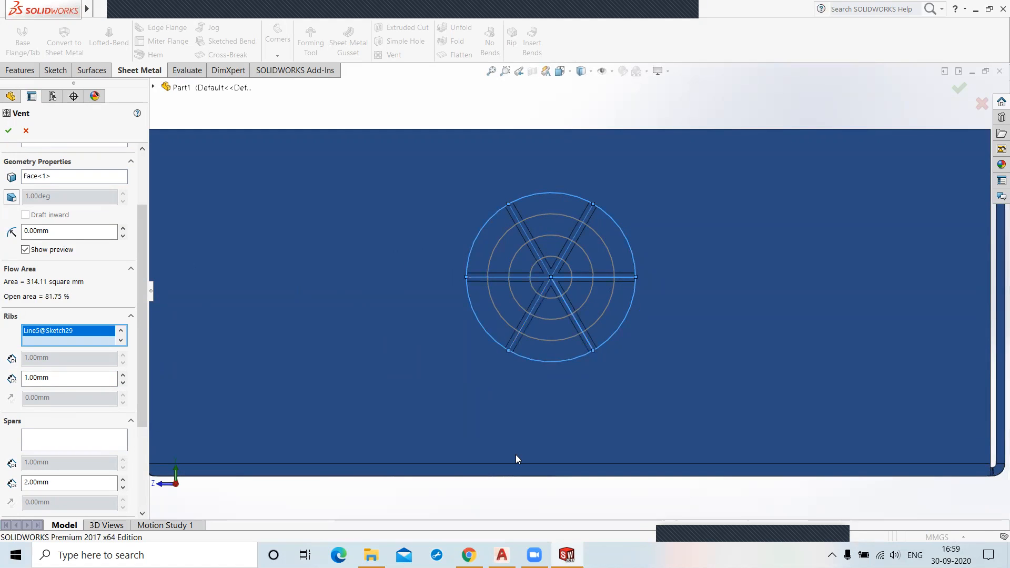
Step: Add the three inner circles as spars with a 1 mm width and complete the vent on the flange
middle_drag(530, 499, 534, 469)
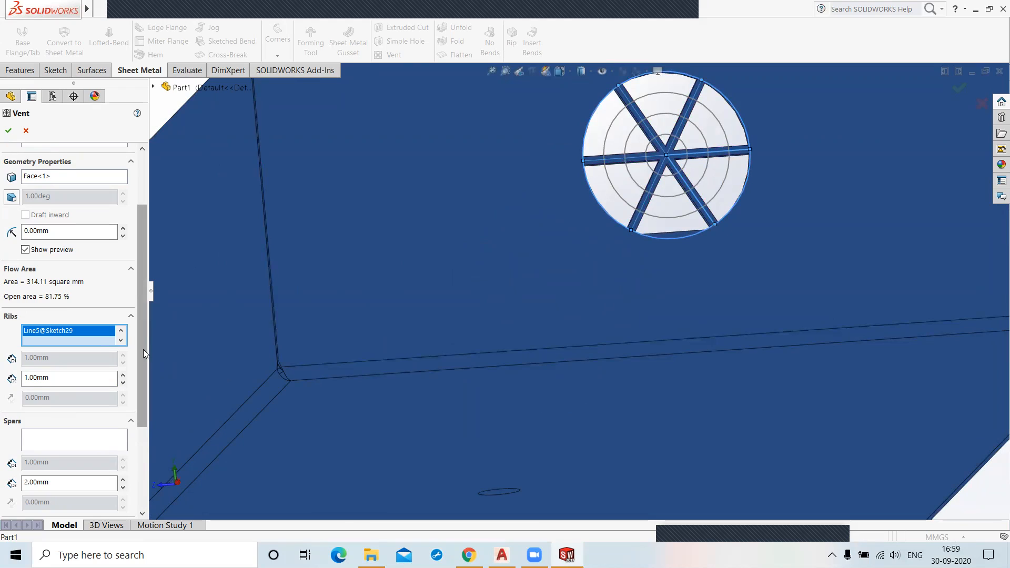
scroll(143, 350, down, 2)
click(65, 377)
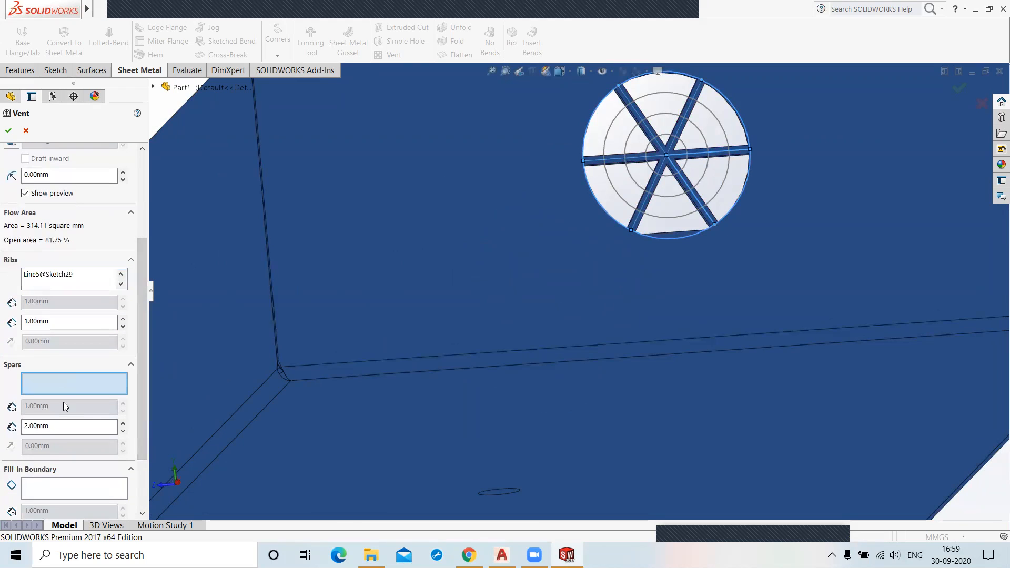
double_click(63, 426)
text(1)
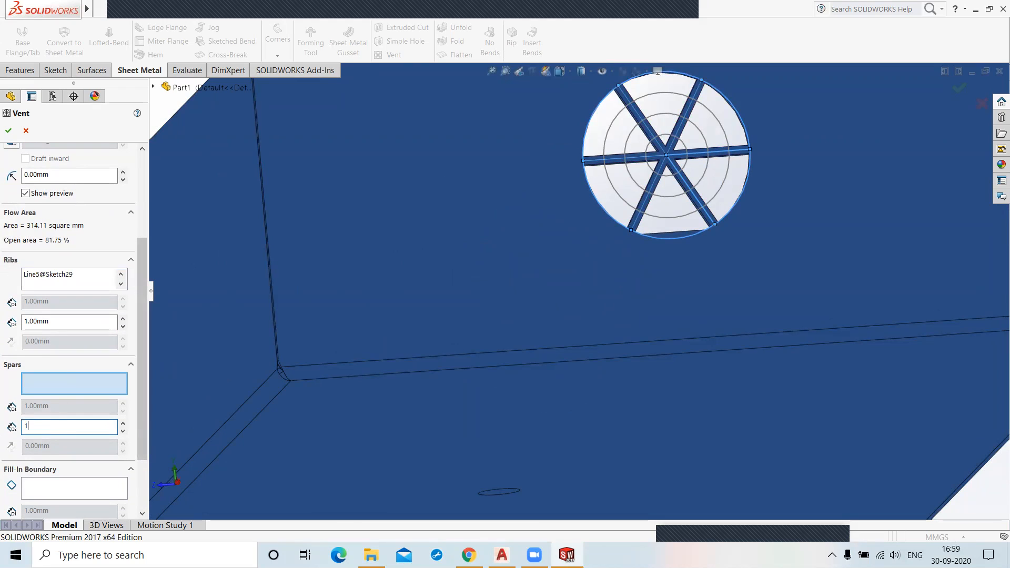
click(610, 130)
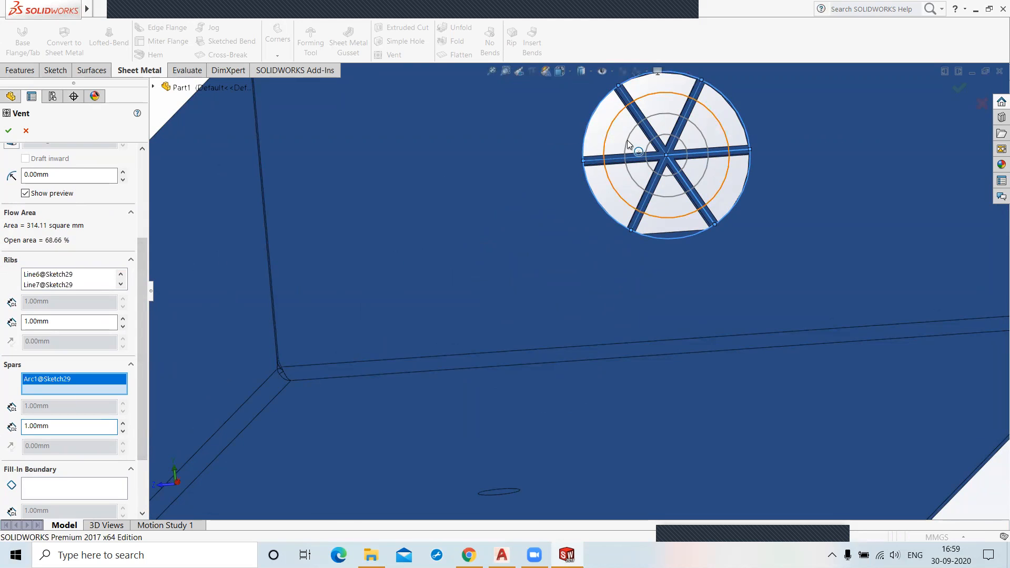
click(643, 147)
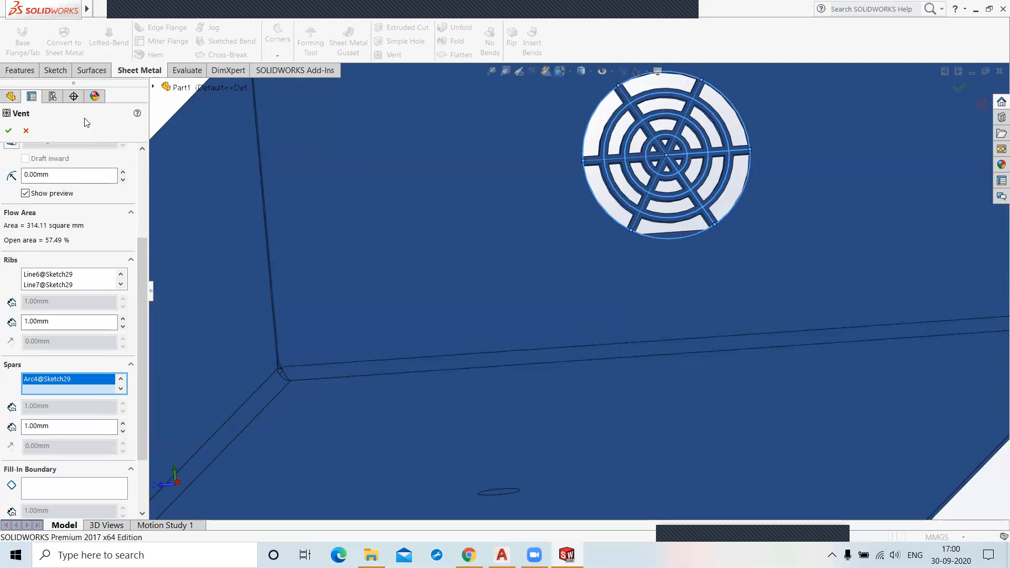
click(9, 130)
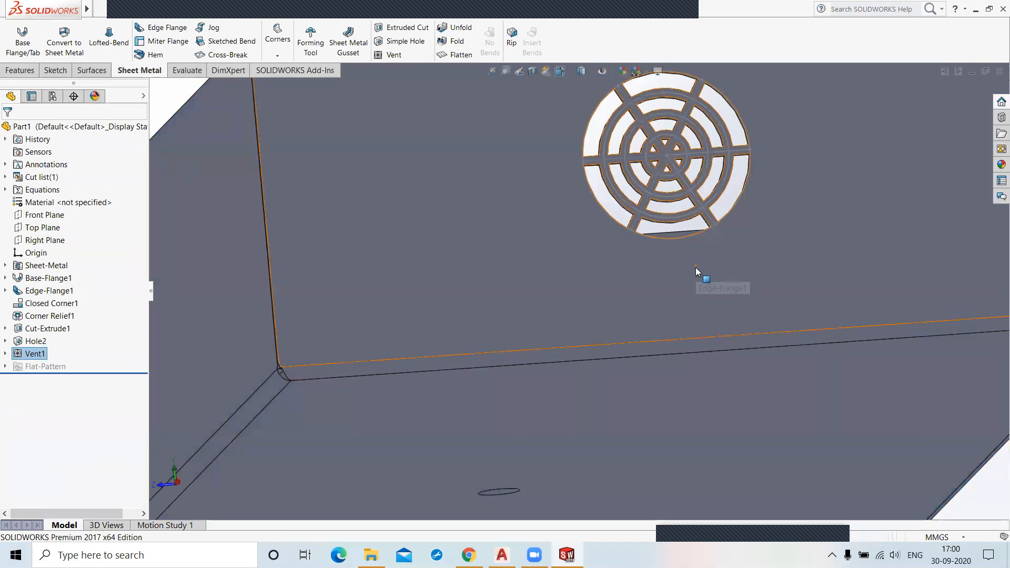
Step: Examine the finished circular vent's ribs and spars up close and from both sides of the end flange
middle_drag(696, 267, 836, 534)
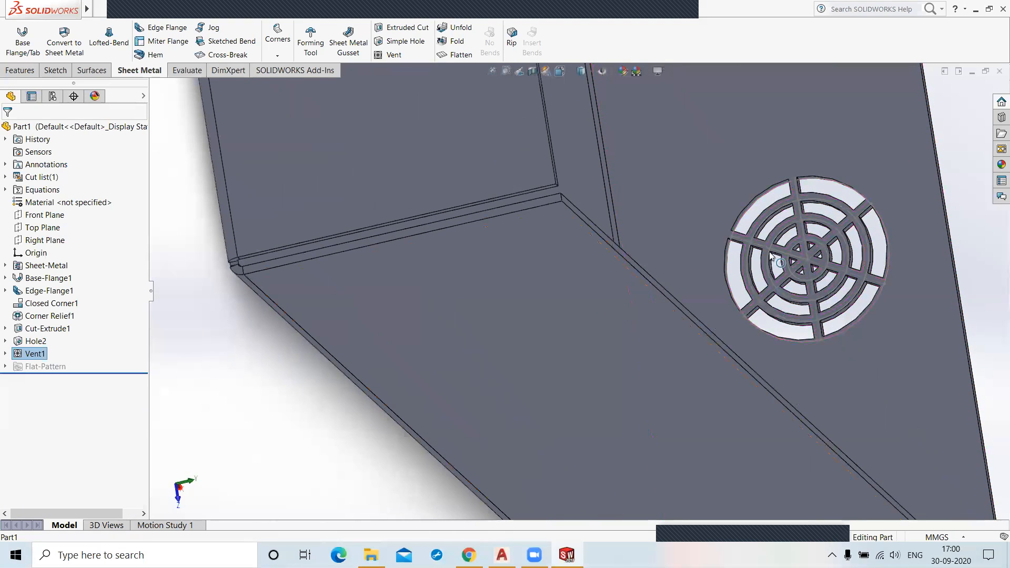
scroll(787, 225, up, 2)
scroll(787, 225, down, 3)
scroll(757, 232, down, 1)
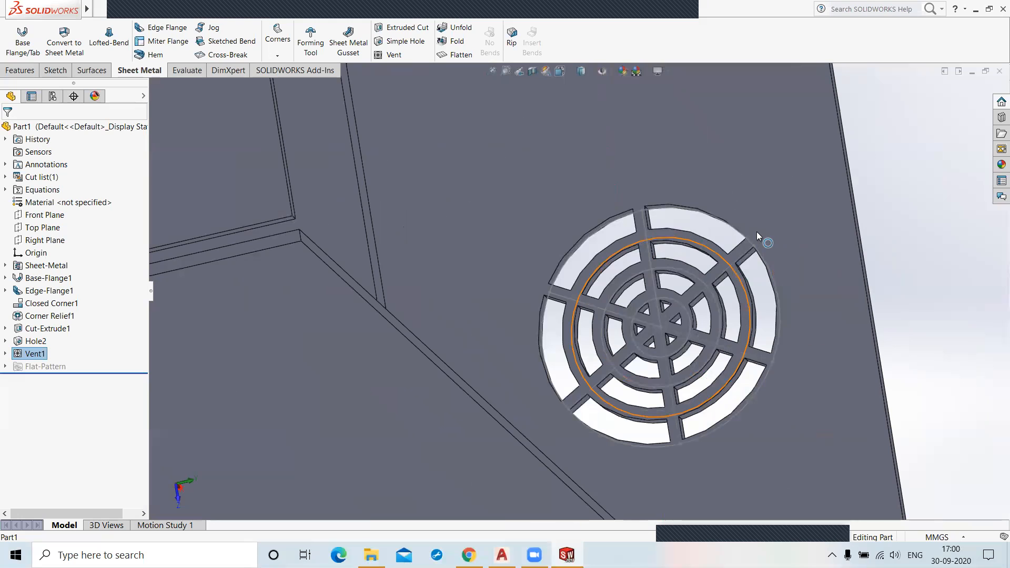
scroll(756, 234, down, 1)
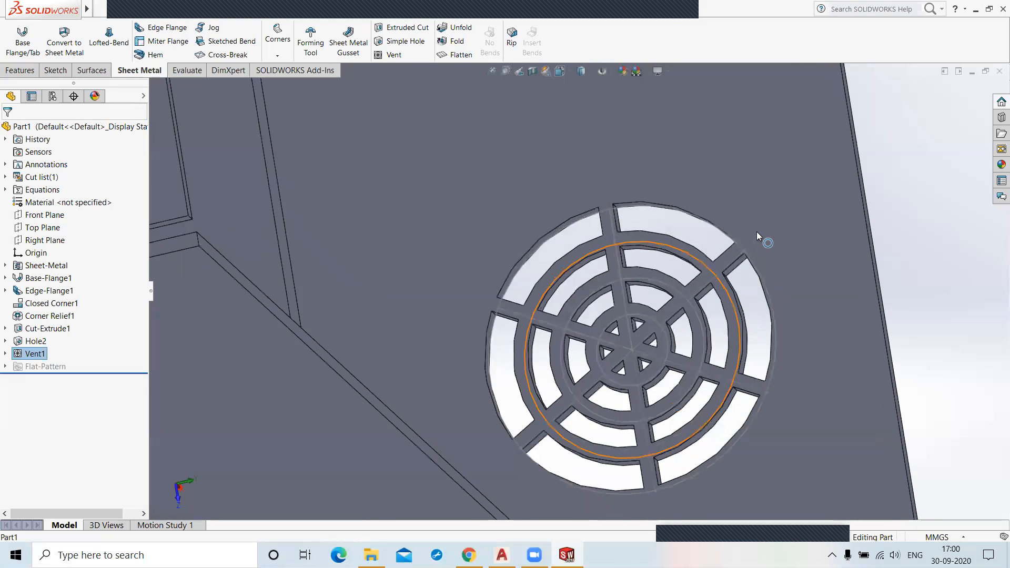
scroll(757, 233, up, 3)
scroll(758, 235, up, 2)
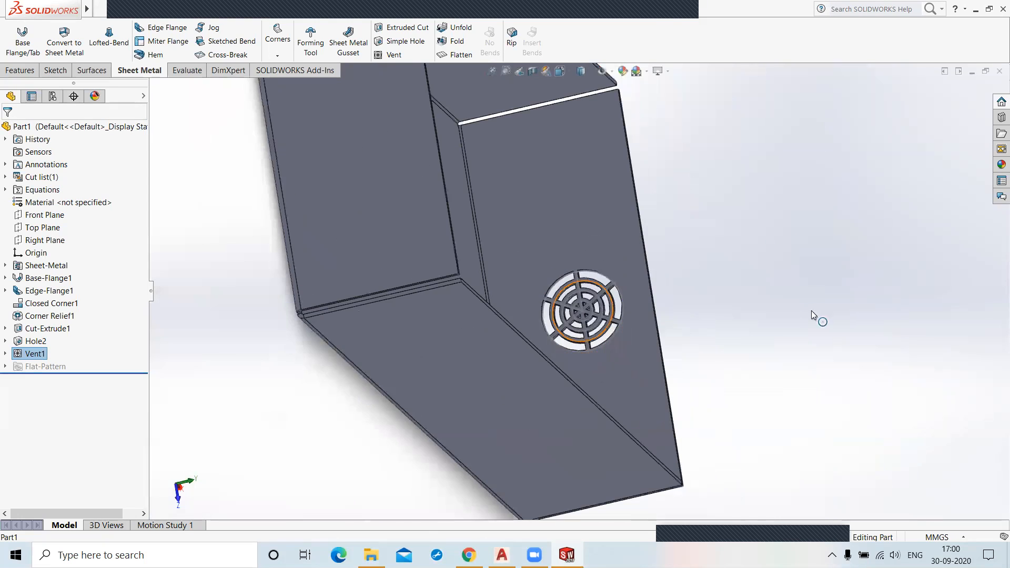
middle_drag(776, 329, 803, 330)
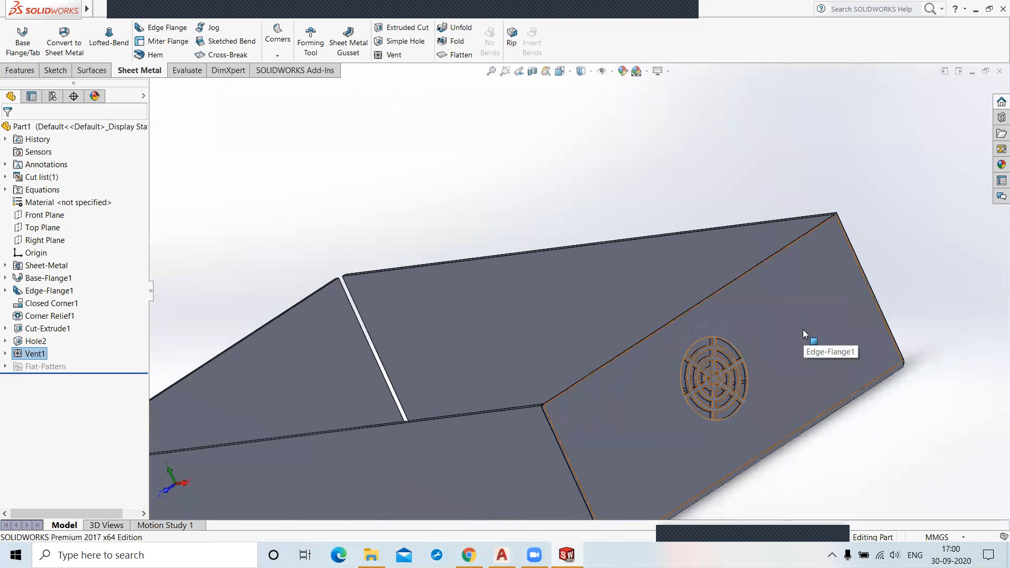
click(641, 143)
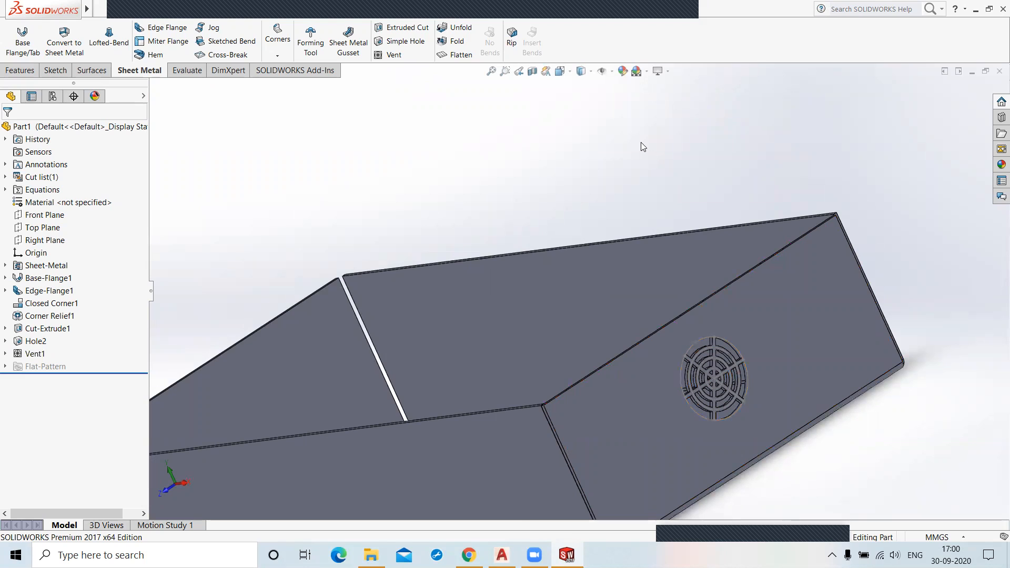